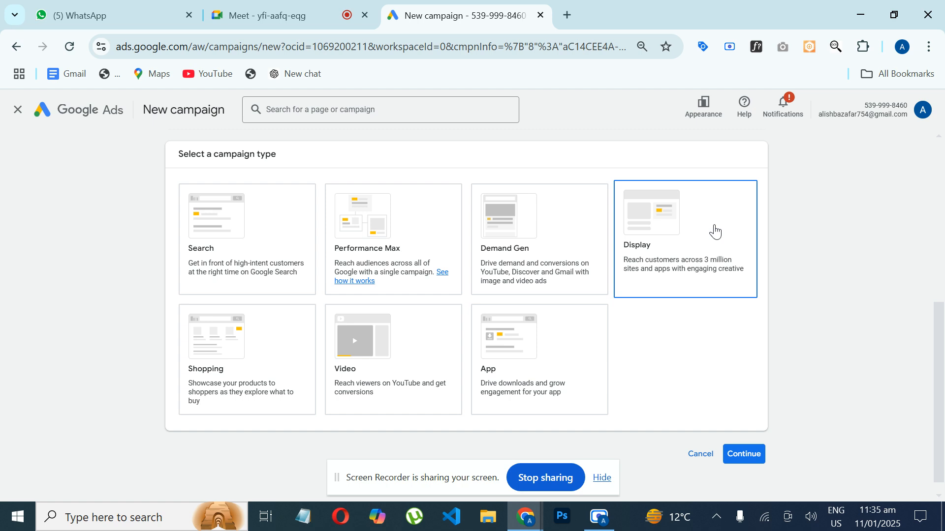
# Step: Search Google in a new browser tab for "display ads of all sizes"
pyautogui.click(567, 14)
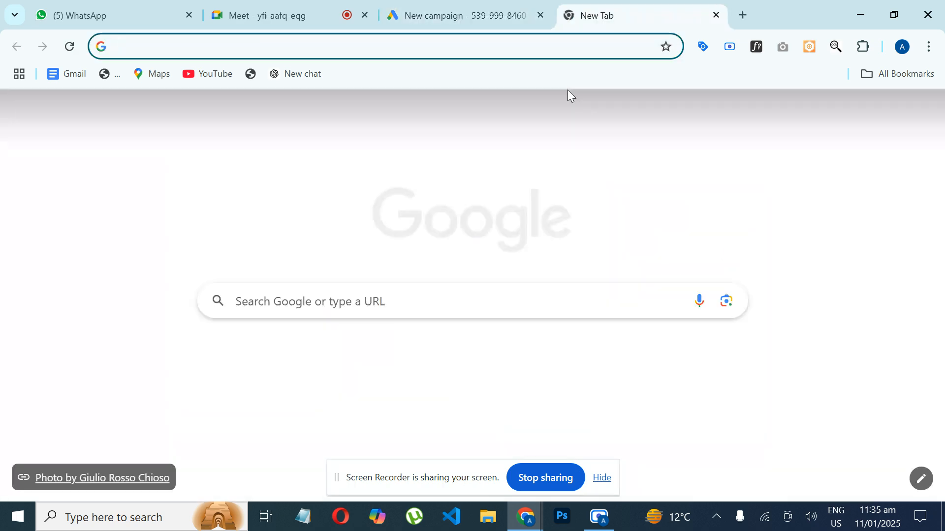
pyautogui.write('display')
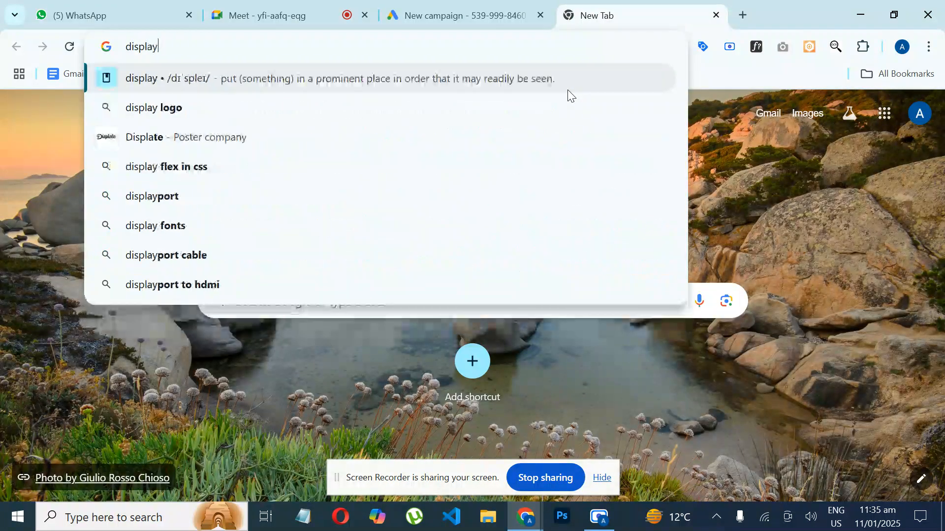
pyautogui.write(' afs')
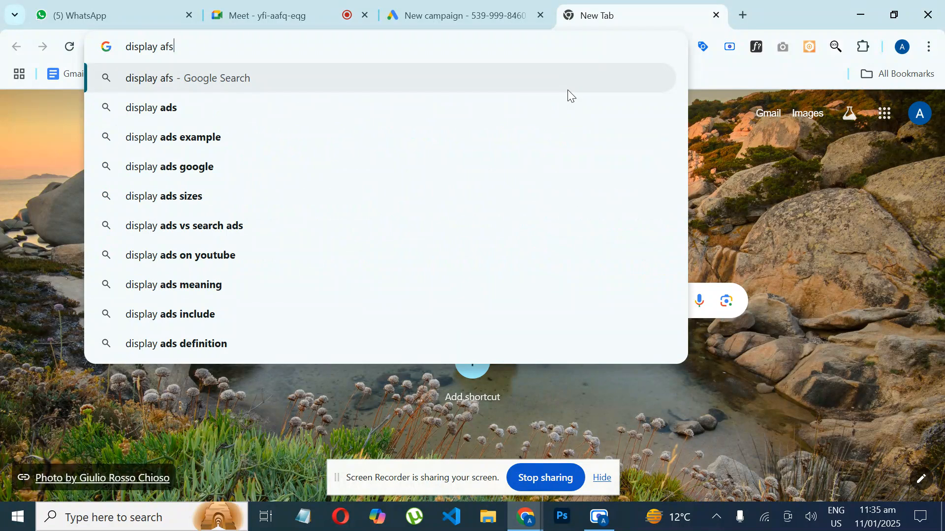
pyautogui.press('Down')
pyautogui.write('of all')
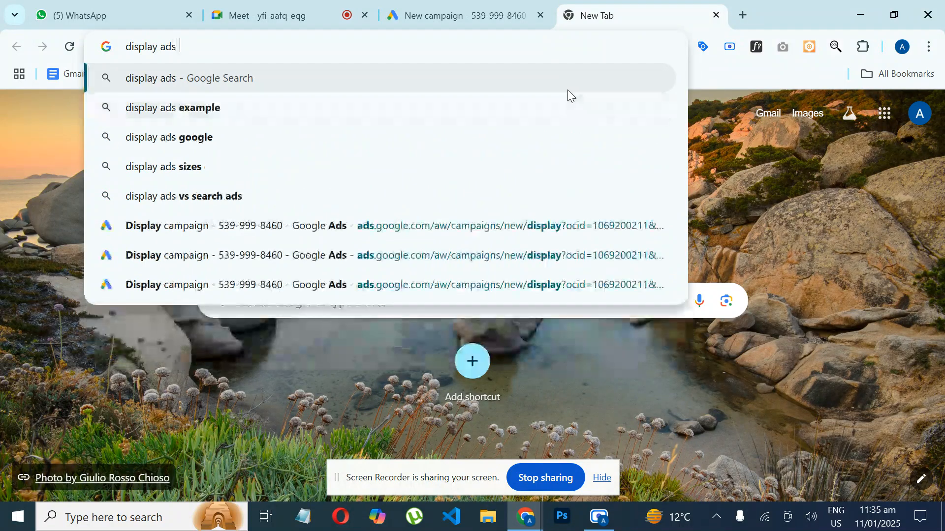
pyautogui.write(' sizes')
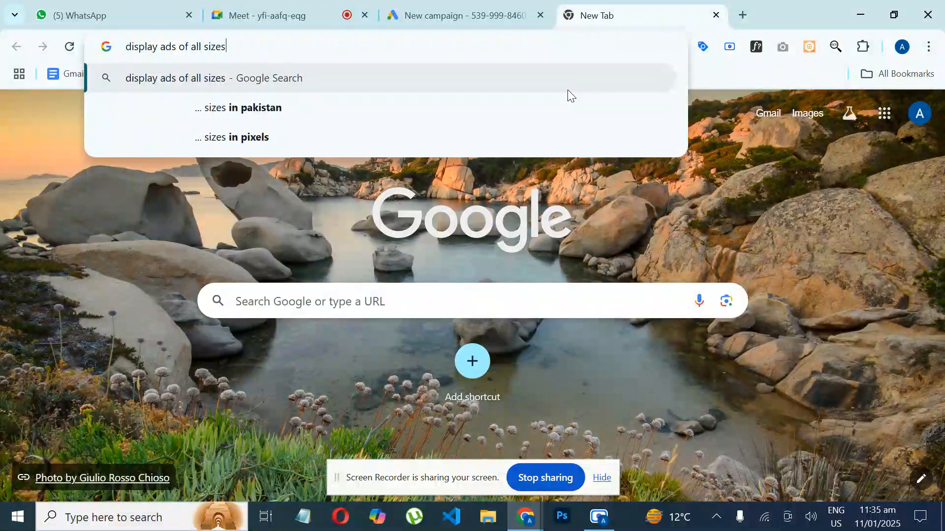
pyautogui.press('Return')
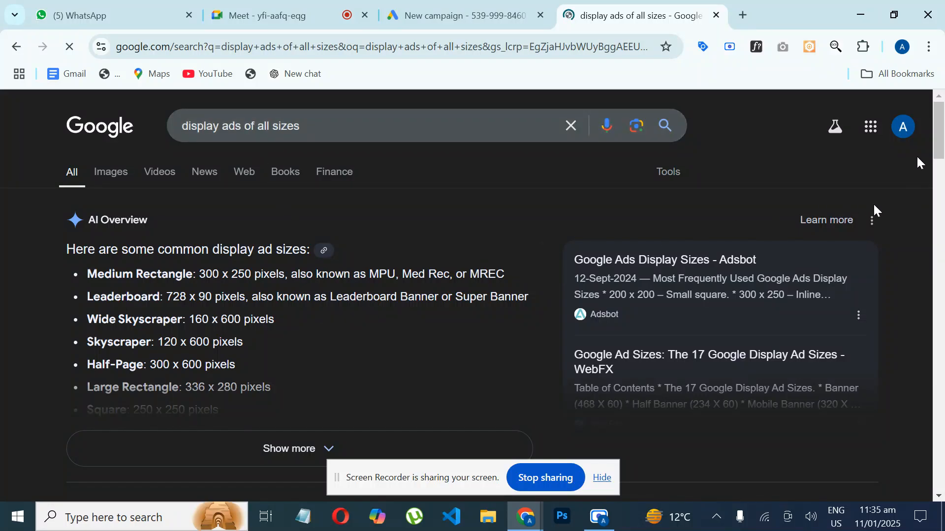
# Step: Open the Publift banner ad sizes image from the search results in preview, keeping the AI Overview in view
pyautogui.scroll(-1, 874, 206)
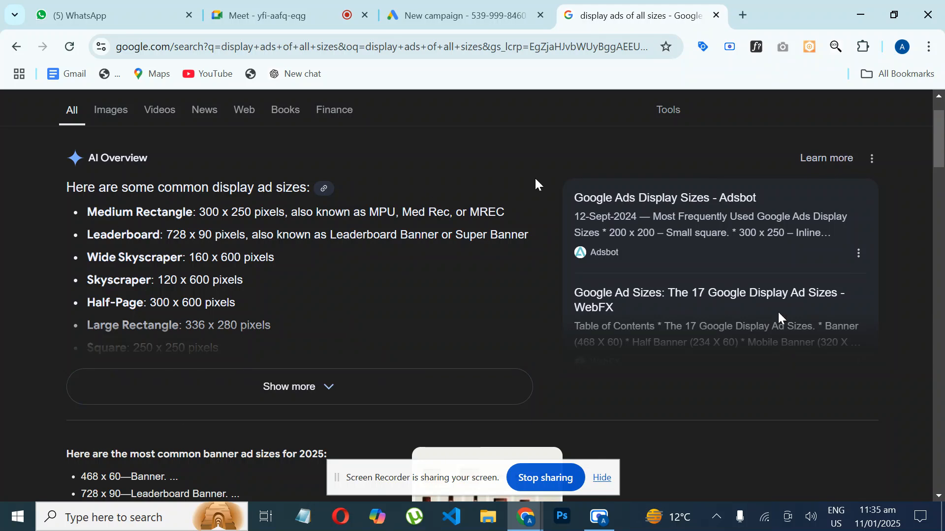
pyautogui.scroll(-4, 939, 167)
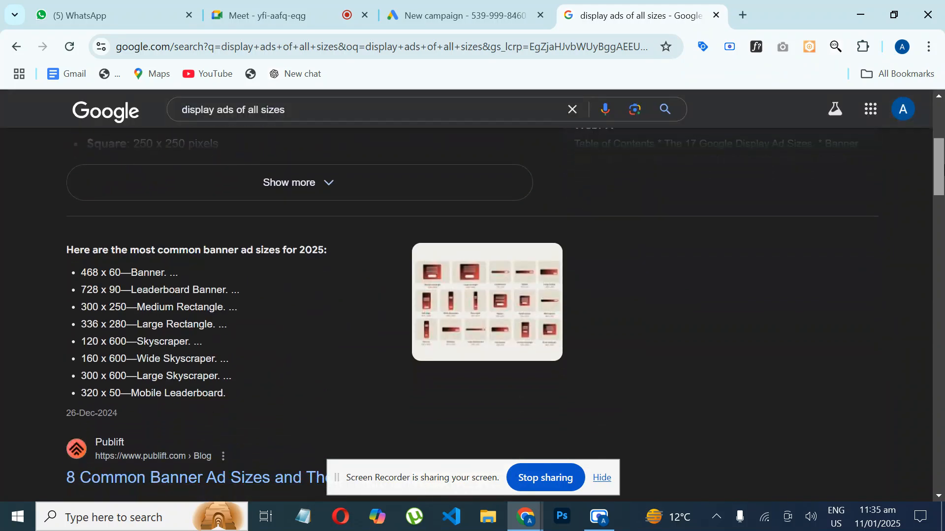
pyautogui.click(491, 294)
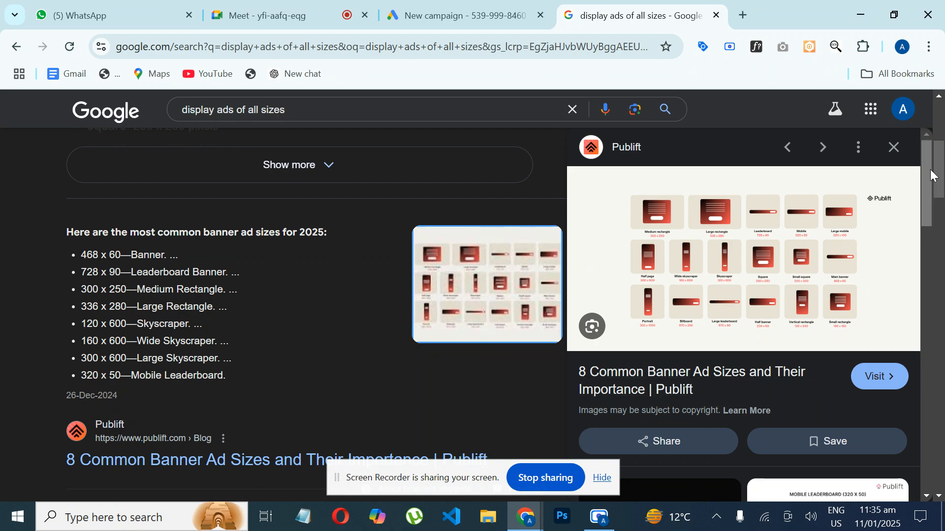
pyautogui.moveTo(938, 179); pyautogui.dragTo(939, 141)
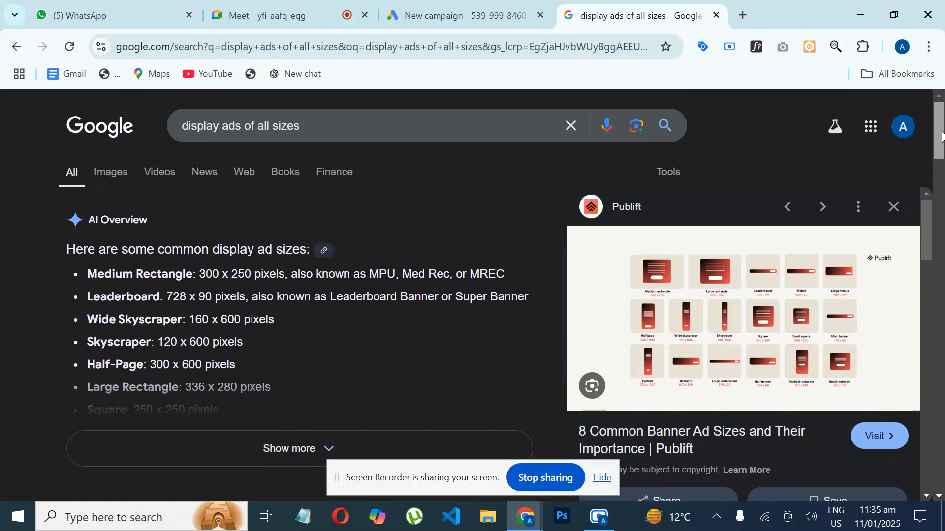
# Step: Expand the AI Overview and read through its full list of common display ad sizes
pyautogui.click(258, 458)
pyautogui.scroll(-5, 312, 391)
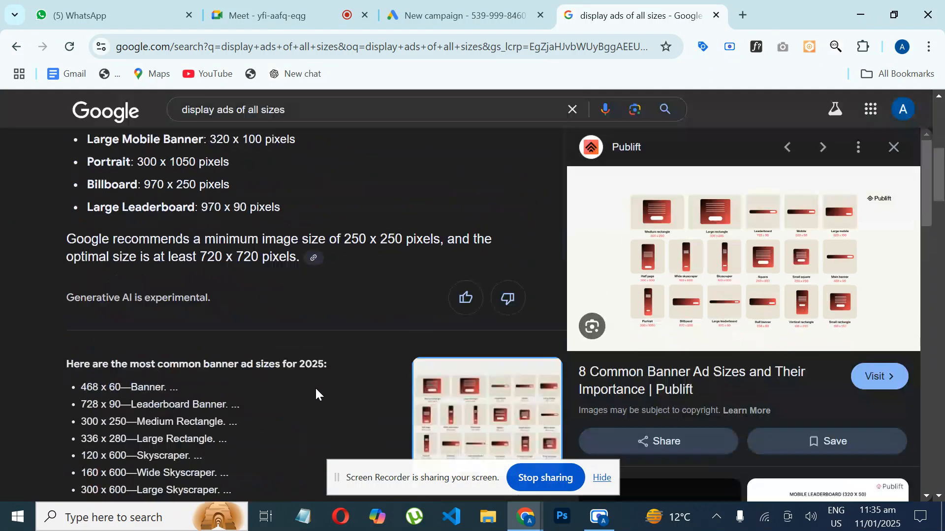
pyautogui.scroll(6, 318, 388)
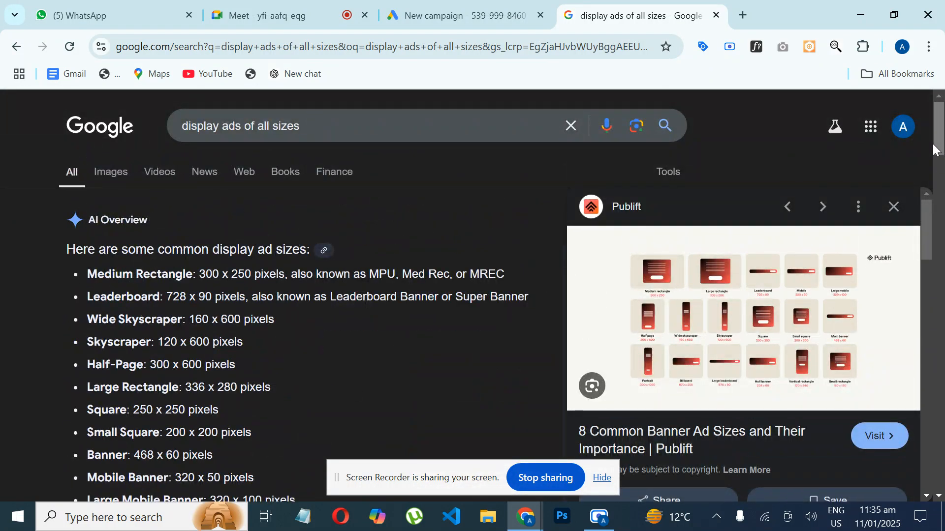
pyautogui.moveTo(941, 137); pyautogui.dragTo(941, 152)
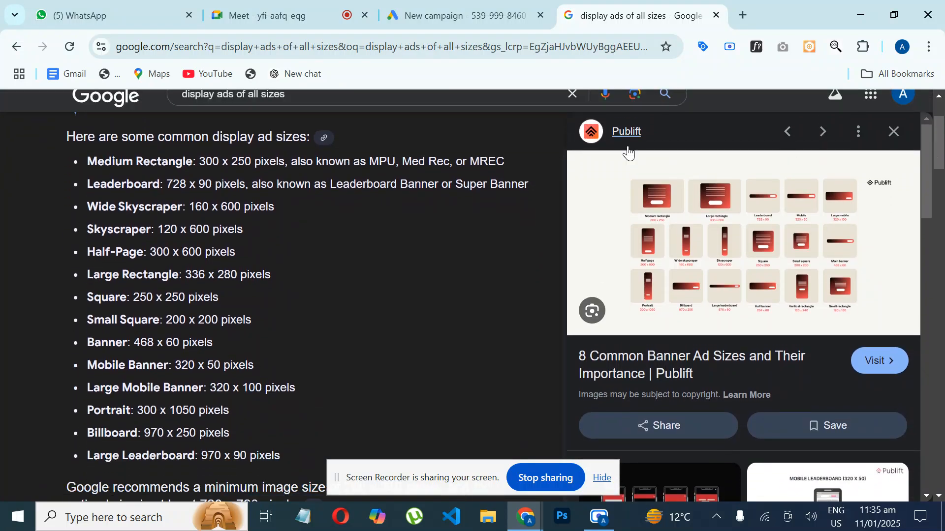
# Step: Highlight the Medium Rectangle dimensions and then the Leaderboard dimensions in the AI Overview list
pyautogui.moveTo(202, 167); pyautogui.dragTo(252, 165)
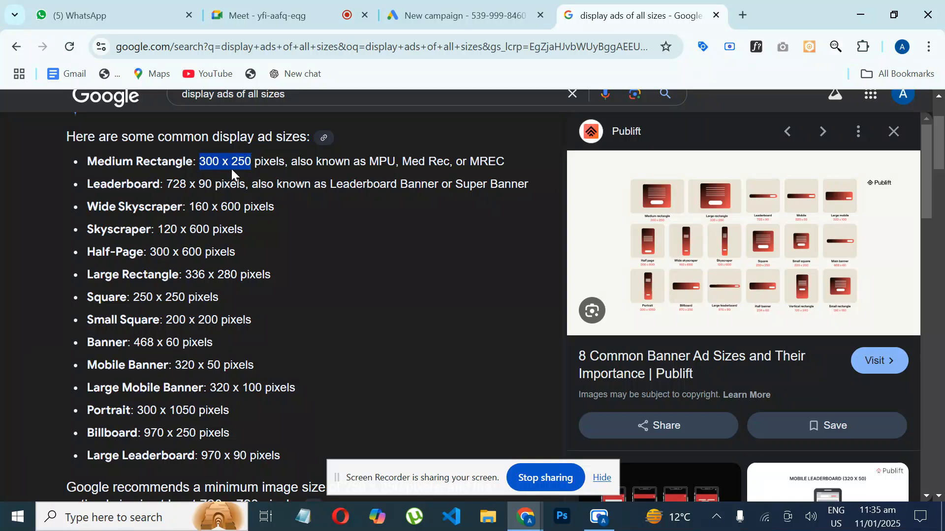
pyautogui.click(170, 187)
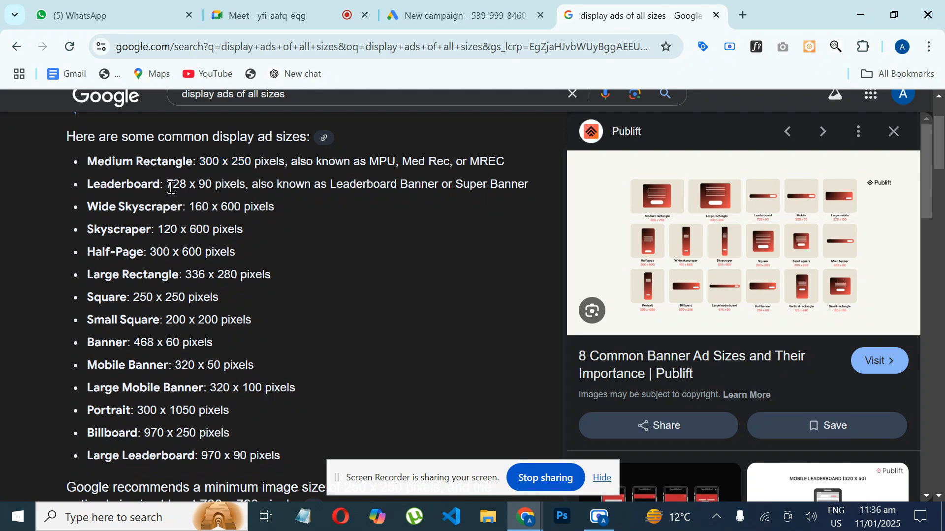
pyautogui.moveTo(171, 187); pyautogui.dragTo(247, 186)
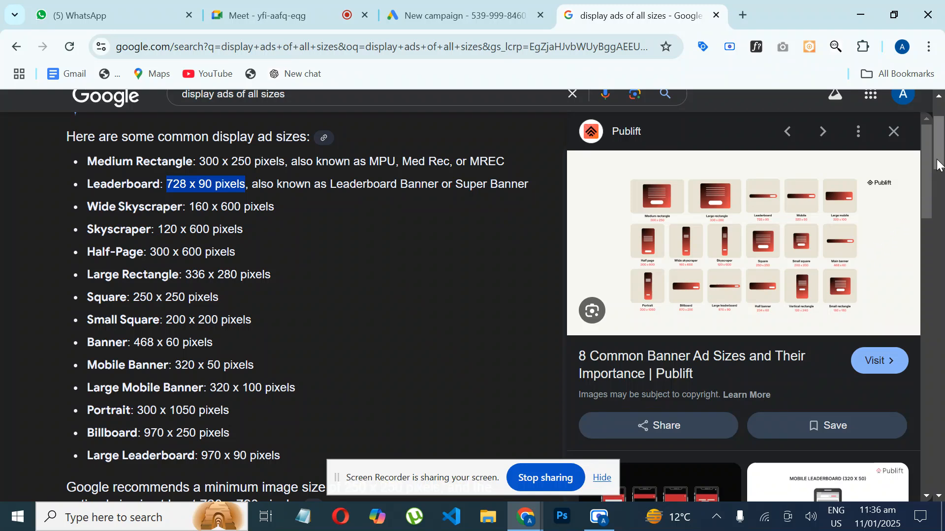
# Step: Open the lineardesign.com article on Google Ads display ad sizes and go to its list of most common sizes
pyautogui.moveTo(938, 165); pyautogui.dragTo(942, 296)
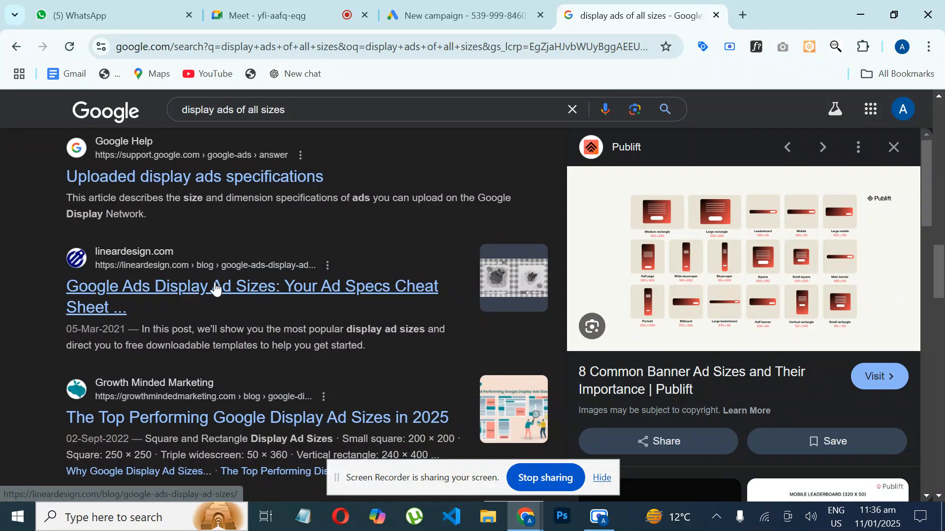
pyautogui.click(260, 288)
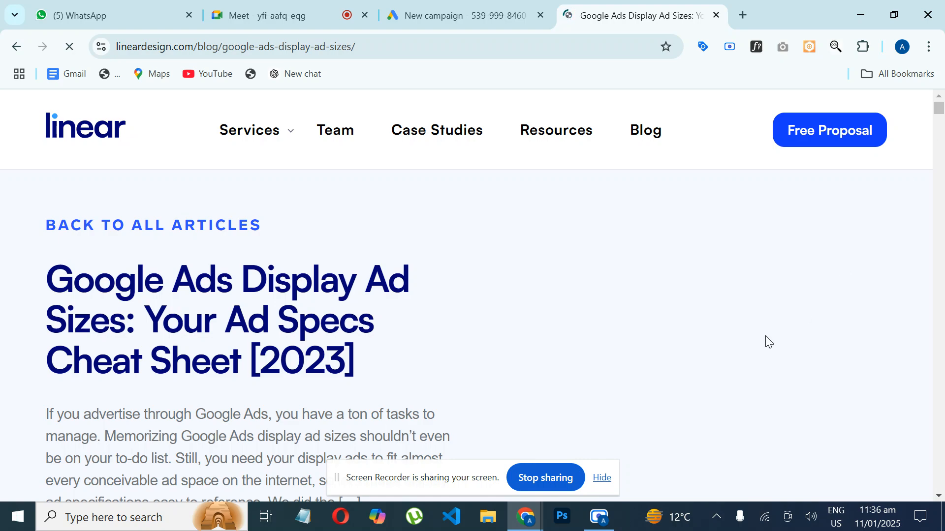
pyautogui.scroll(-5, 766, 340)
pyautogui.scroll(6, 765, 340)
pyautogui.scroll(-5, 763, 335)
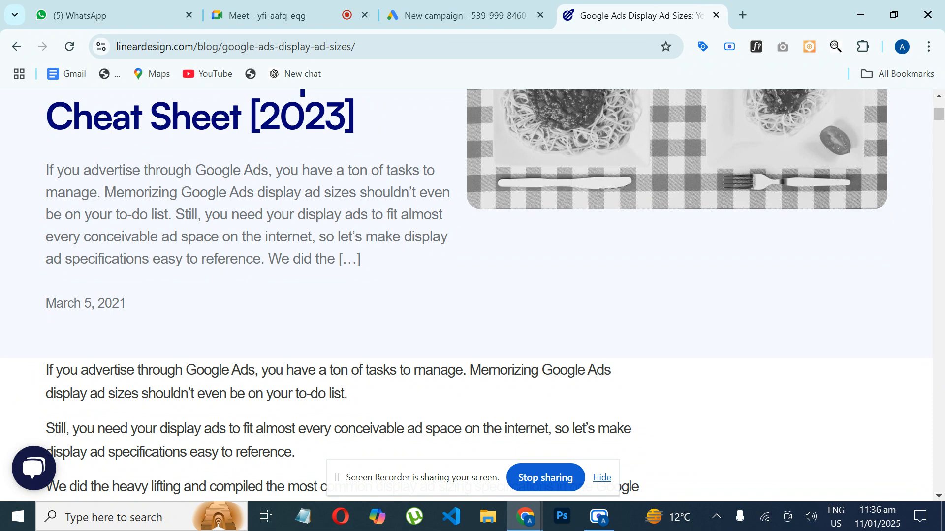
pyautogui.scroll(-1, 466, 305)
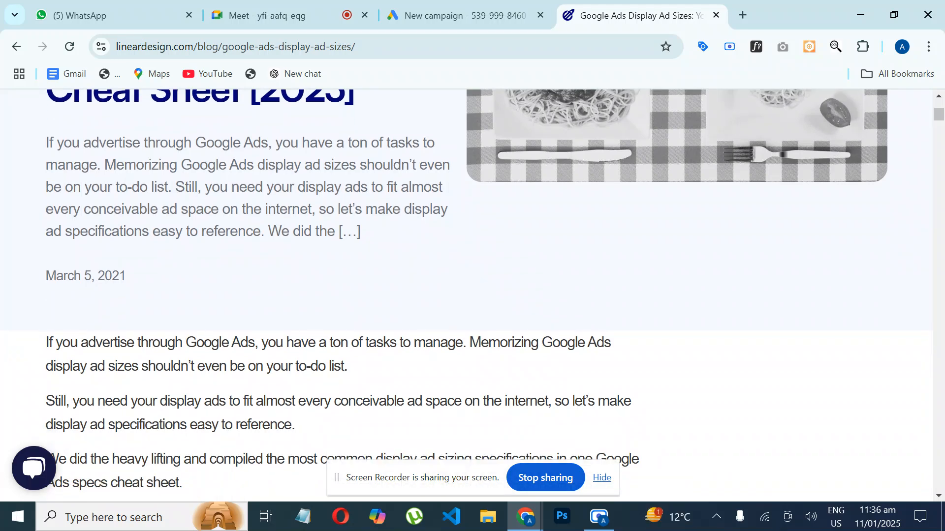
pyautogui.scroll(-6, 466, 295)
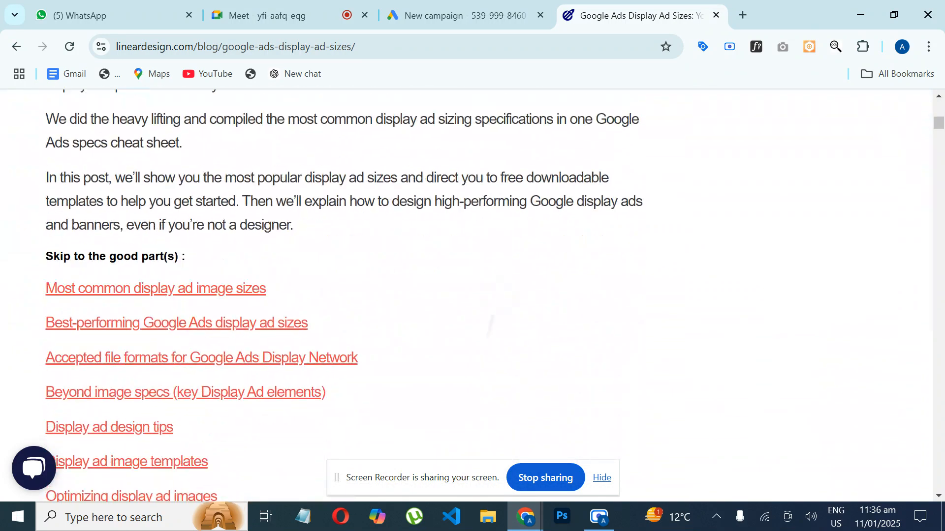
pyautogui.scroll(-10, 345, 295)
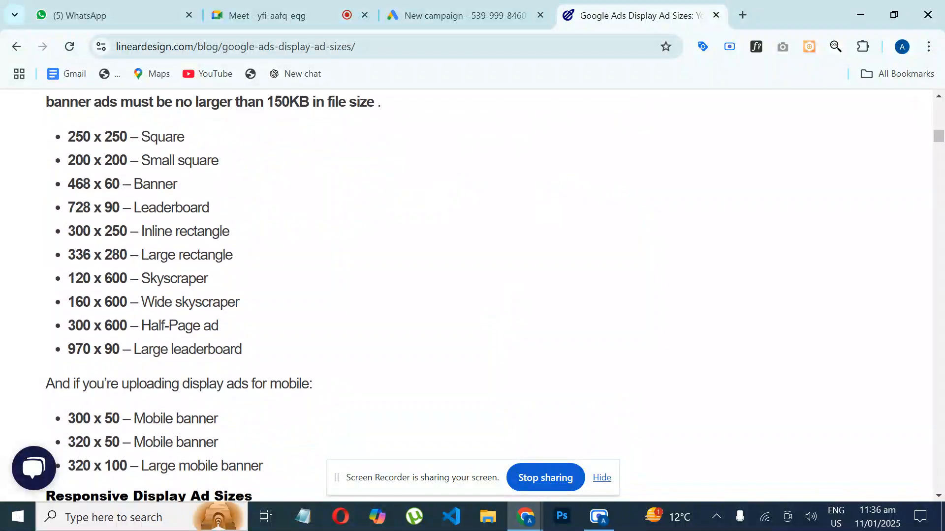
# Step: Review the article's common Google Ads display ad sizes and highlight the 150KB file size limit for banner ads
pyautogui.scroll(1, 466, 295)
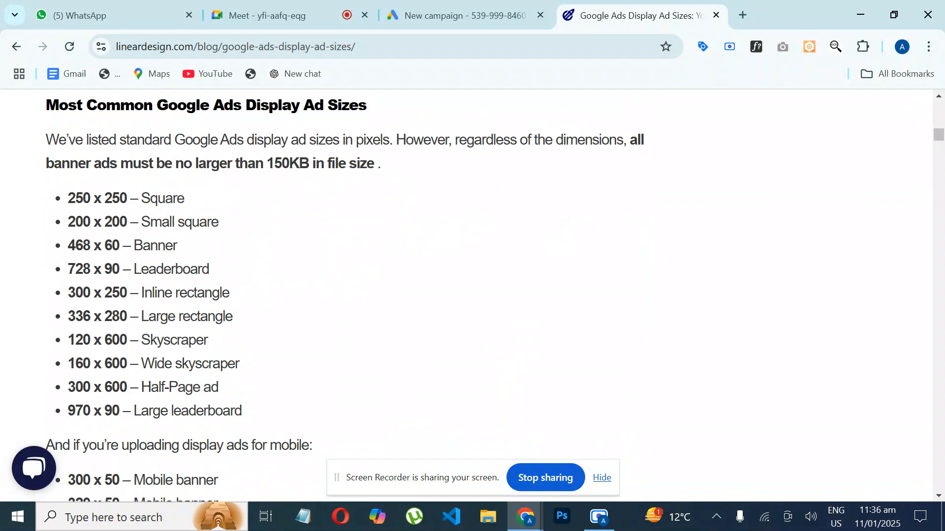
pyautogui.scroll(1, 466, 295)
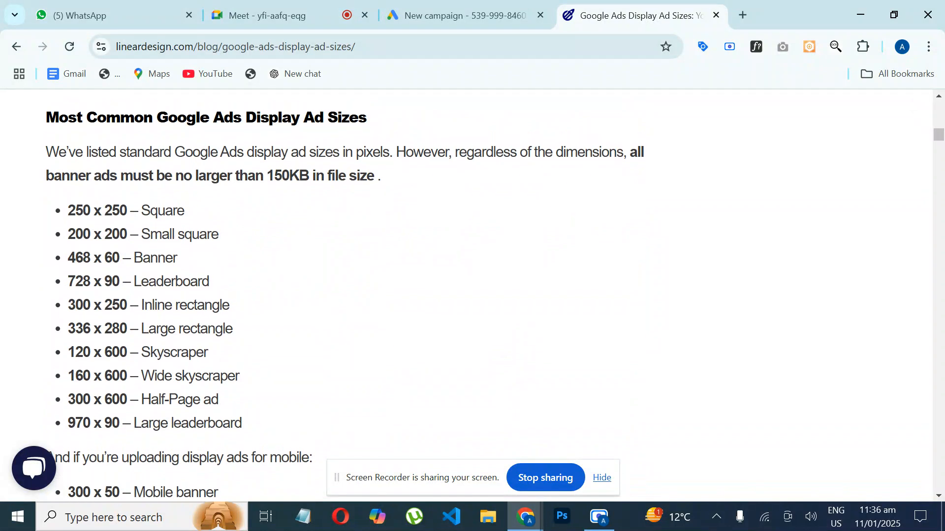
pyautogui.scroll(-2, 467, 295)
pyautogui.scroll(1, 466, 296)
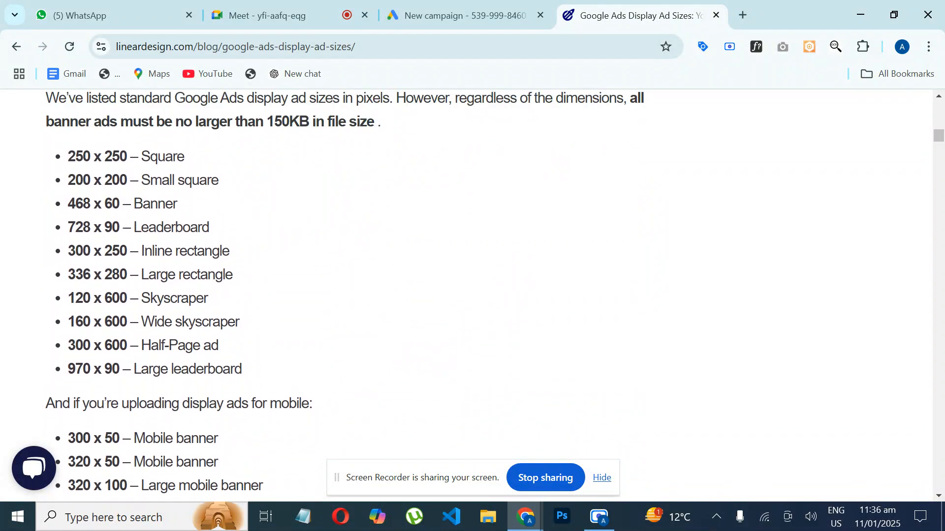
pyautogui.moveTo(266, 121); pyautogui.dragTo(311, 119)
pyautogui.click(287, 263)
# Step: Read the Responsive Display Ad Sizes section, highlighting the square ratio, the suggested image count and the heading of the mobile ad sizes graphic
pyautogui.scroll(-4, 287, 268)
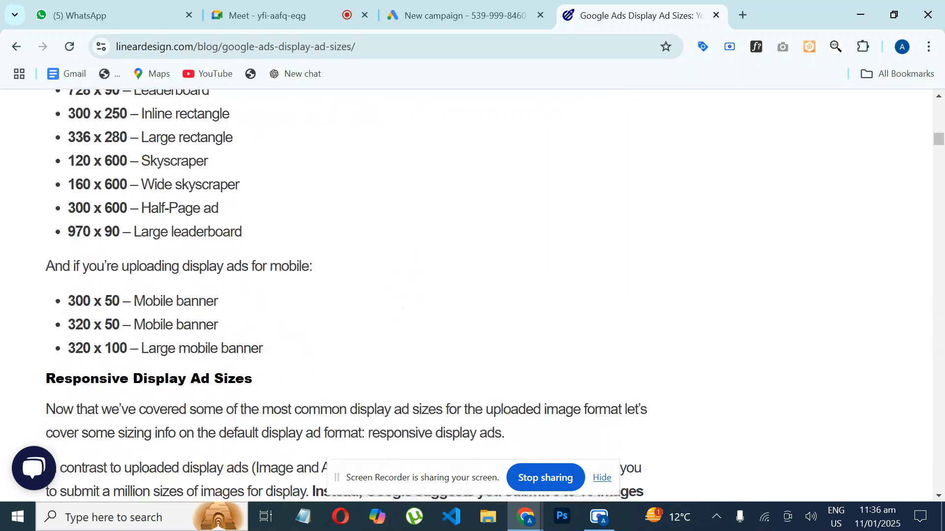
pyautogui.scroll(-4, 288, 268)
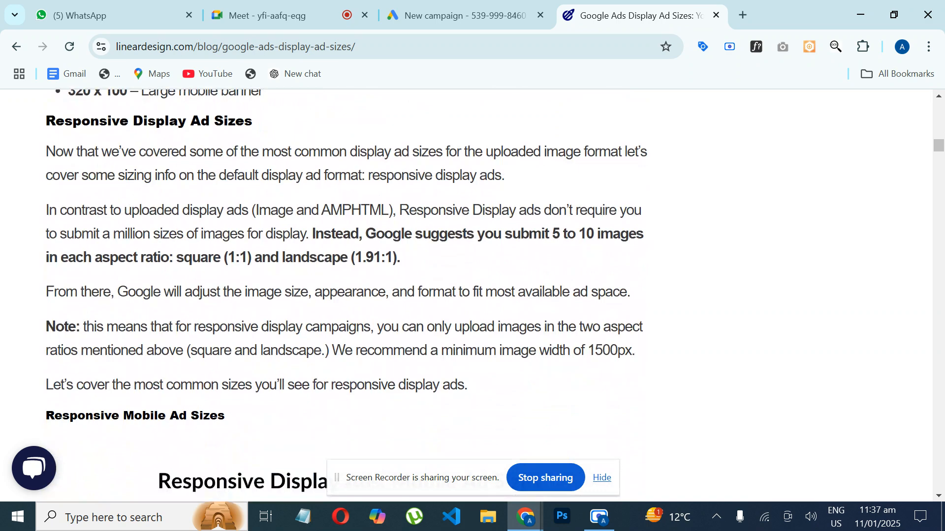
pyautogui.moveTo(177, 257); pyautogui.dragTo(251, 254)
pyautogui.moveTo(553, 233); pyautogui.dragTo(645, 237)
pyautogui.click(457, 258)
pyautogui.scroll(-7, 458, 259)
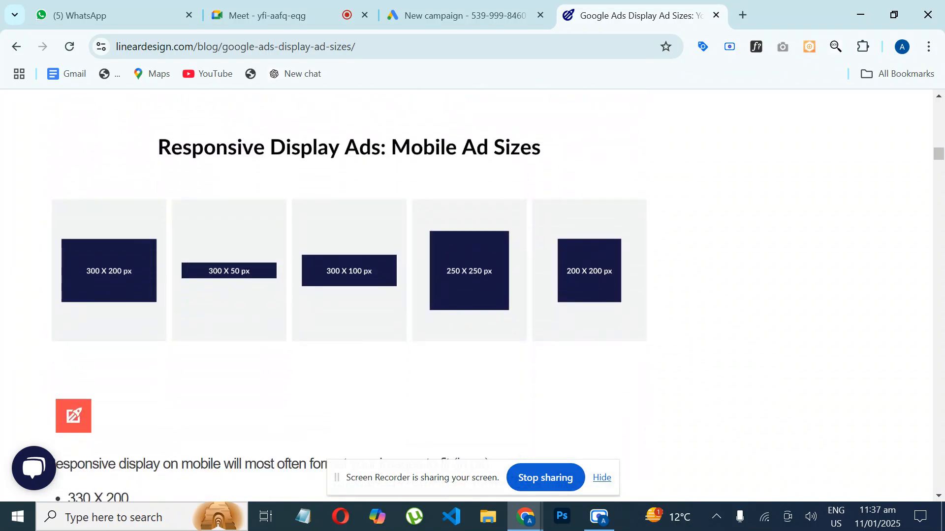
pyautogui.moveTo(157, 147); pyautogui.dragTo(369, 147)
# Step: Search Google for "news" in a new browser tab
pyautogui.click(743, 15)
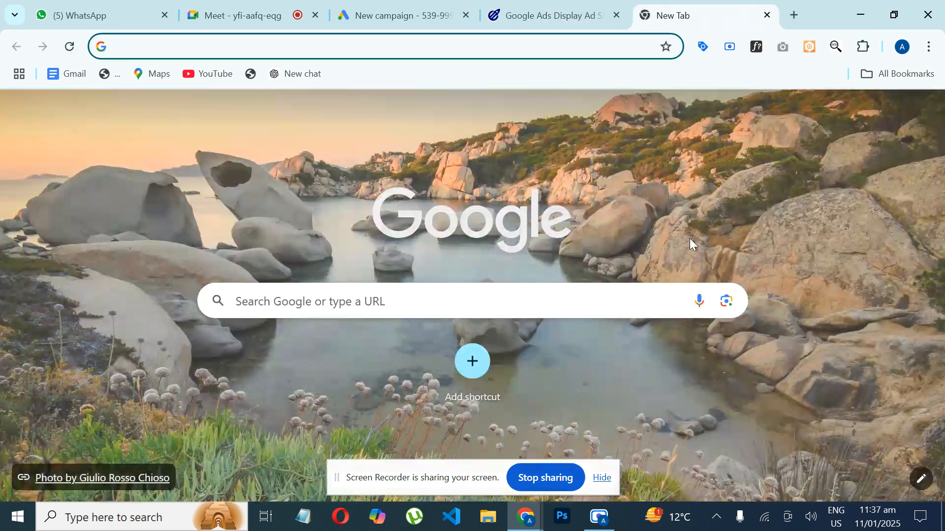
pyautogui.write('news')
pyautogui.press('Return')
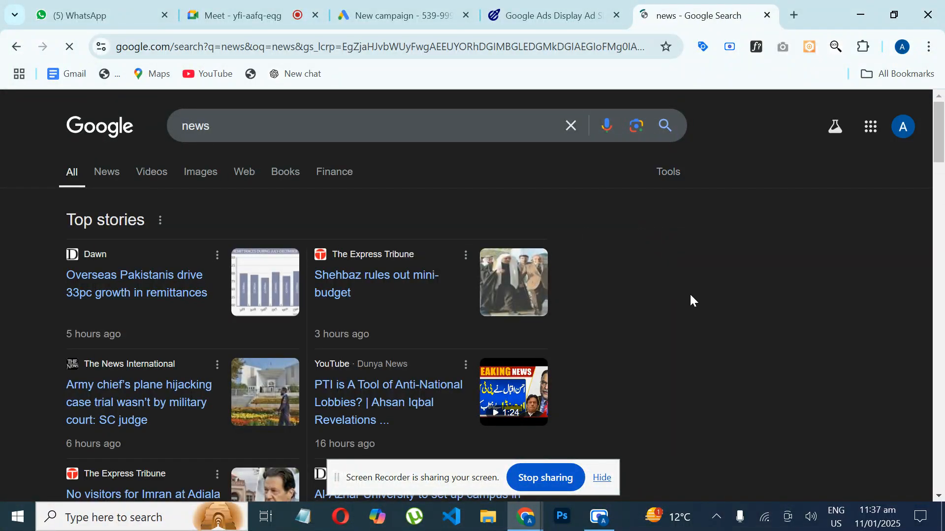
# Step: Open Google News from the search results and look through its home page for display ads
pyautogui.scroll(-6, 689, 293)
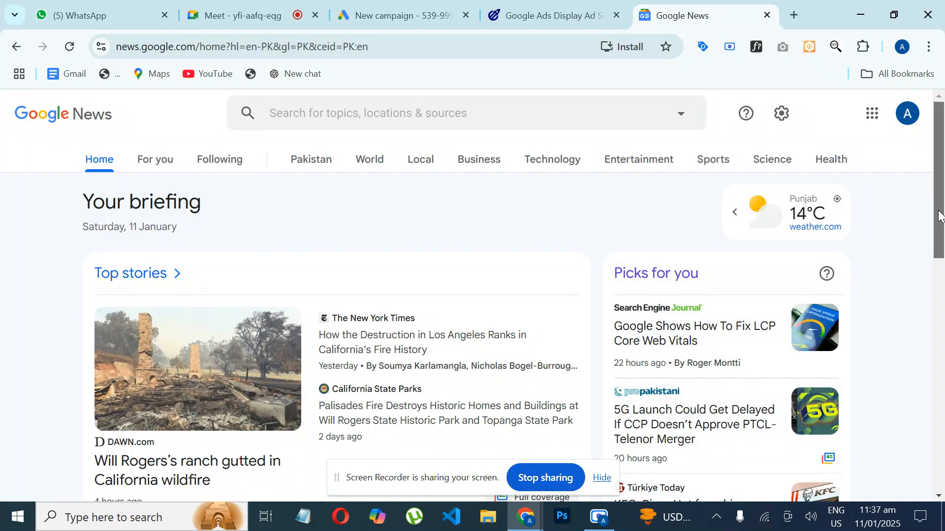
pyautogui.moveTo(939, 216); pyautogui.dragTo(943, 409)
pyautogui.moveTo(941, 367); pyautogui.dragTo(940, 133)
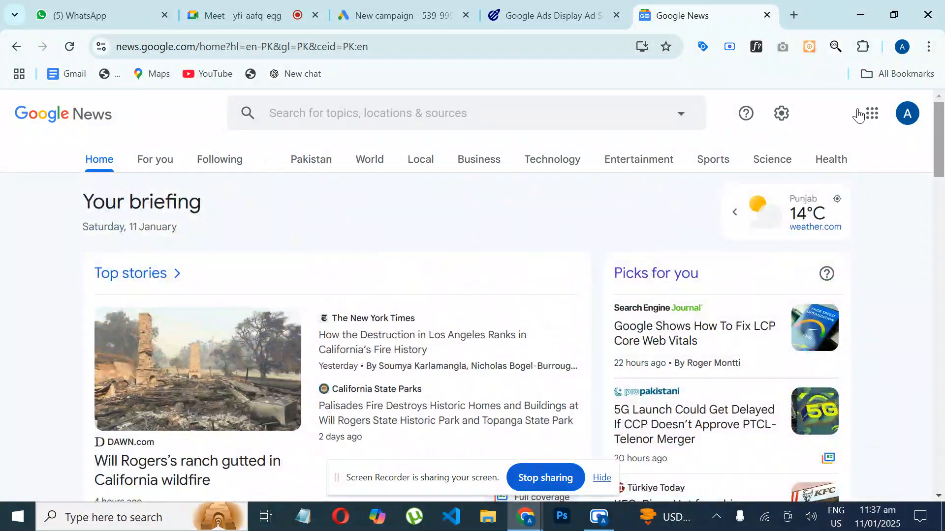
# Step: Return to the news search results and open The News International home page to examine the display ads on it
pyautogui.click(17, 46)
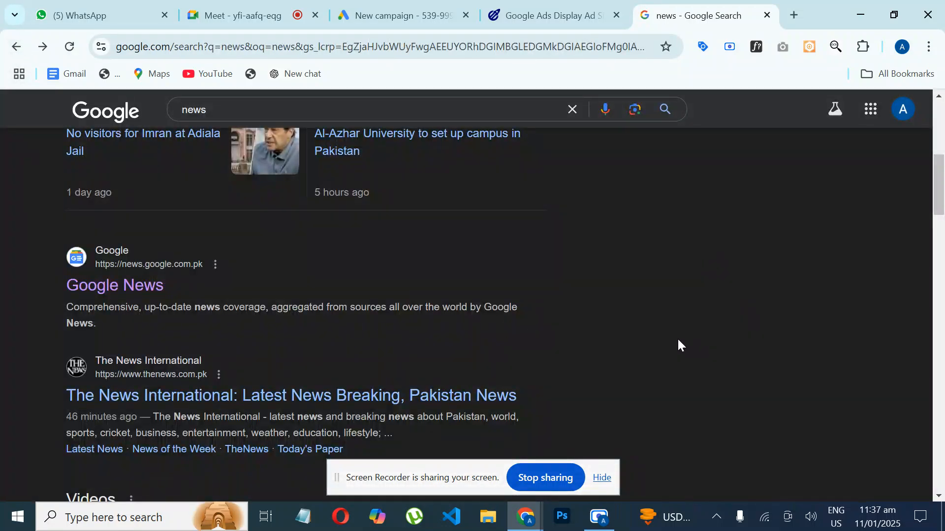
pyautogui.moveTo(940, 175); pyautogui.dragTo(941, 201)
pyautogui.click(294, 223)
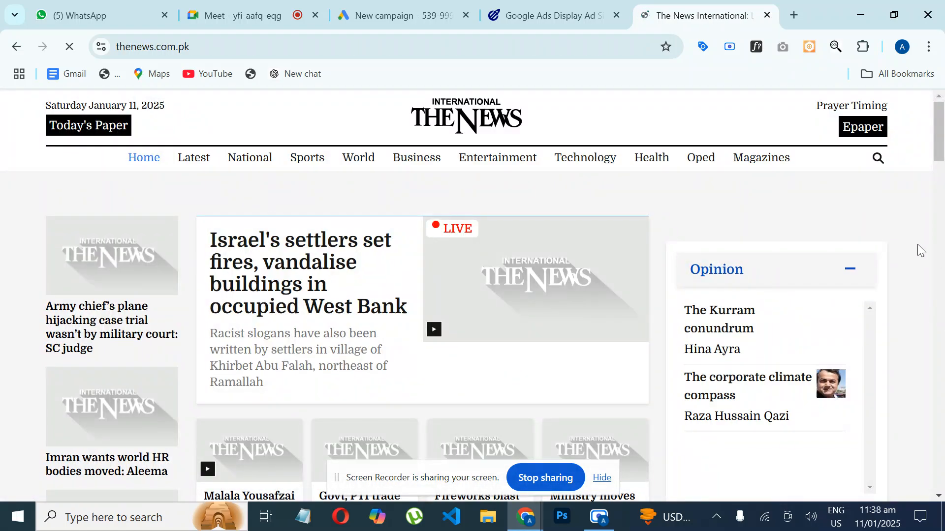
pyautogui.moveTo(937, 141); pyautogui.dragTo(939, 135)
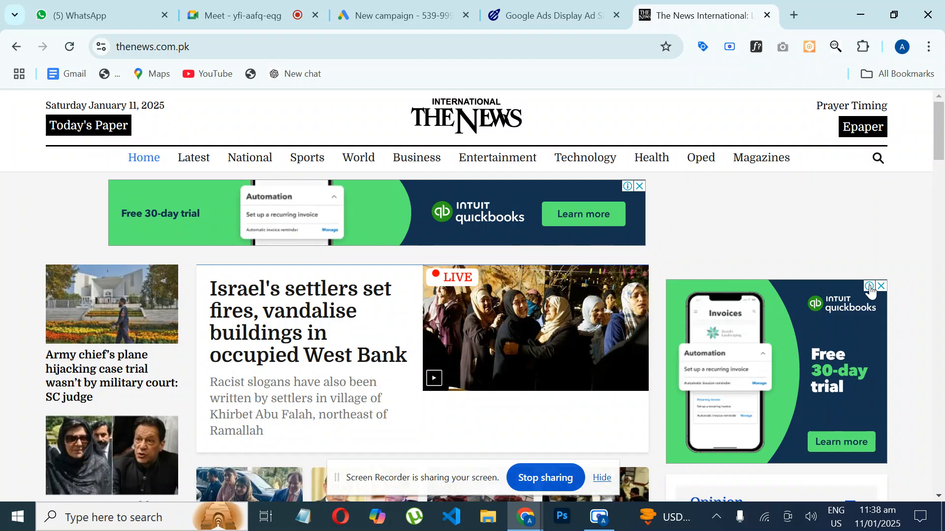
# Step: Reveal the "Ads by Google" label behind the sidebar and banner QuickBooks ads, highlighting the label in each ad space
pyautogui.click(870, 290)
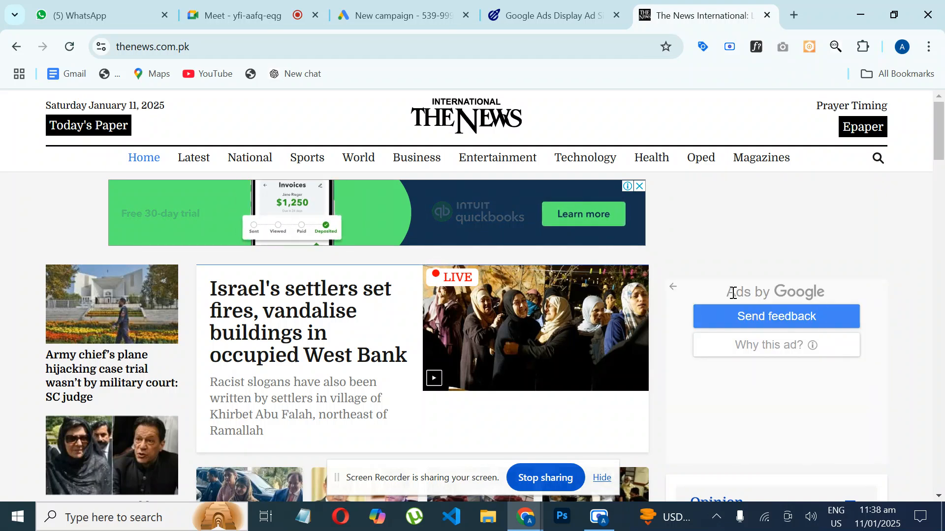
pyautogui.moveTo(728, 292); pyautogui.dragTo(843, 295)
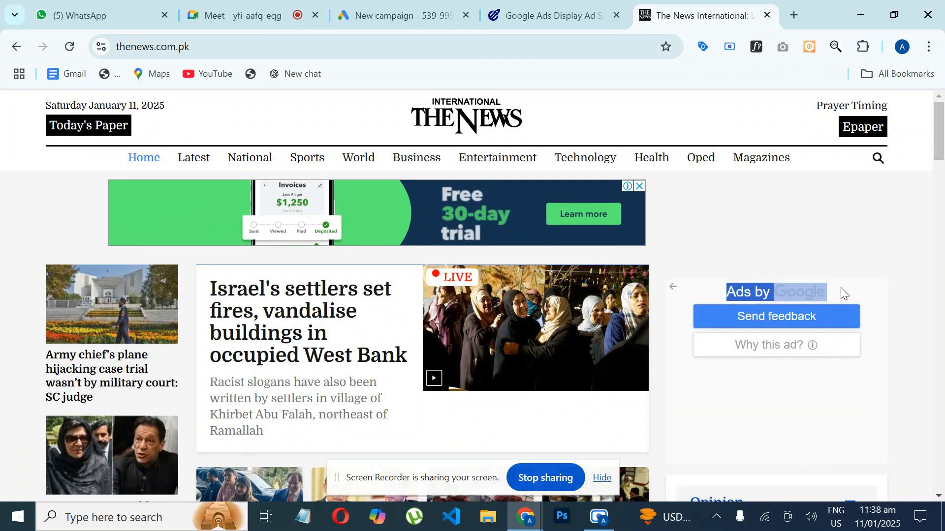
pyautogui.click(921, 234)
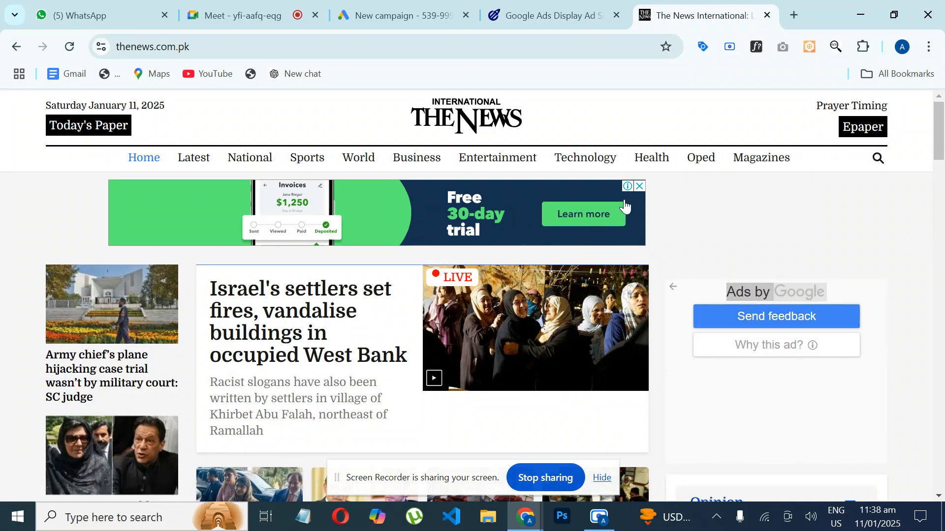
pyautogui.click(638, 187)
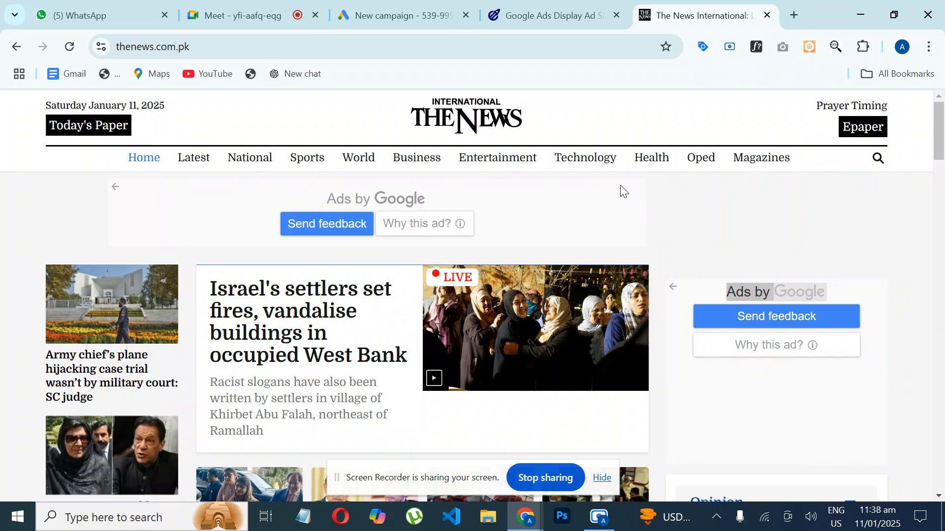
pyautogui.moveTo(347, 197); pyautogui.dragTo(457, 199)
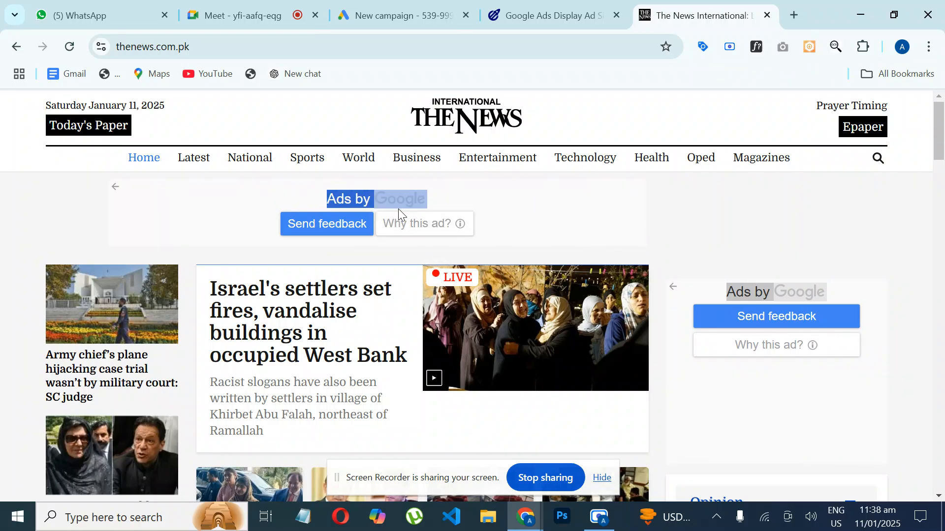
pyautogui.moveTo(939, 147)
pyautogui.mouseDown()
pyautogui.moveTo(942, 242)
pyautogui.moveTo(938, 142)
pyautogui.mouseUp()
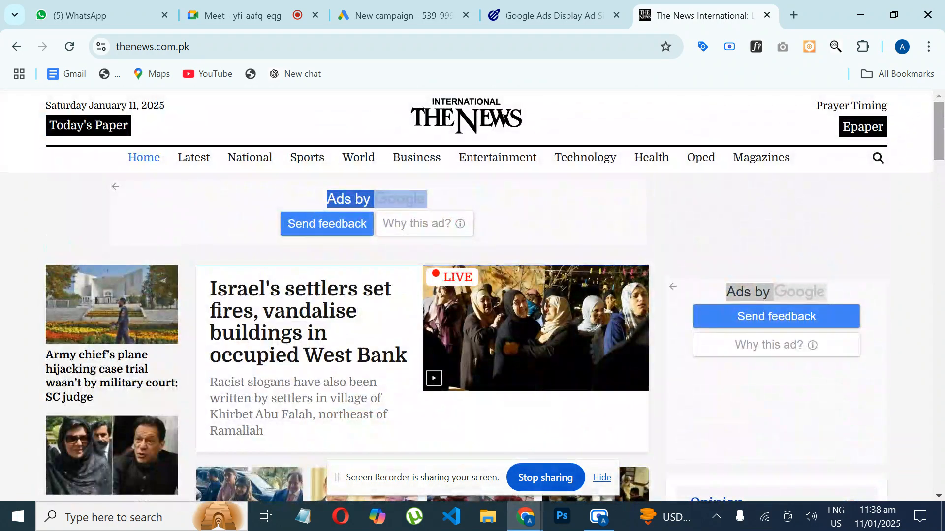
pyautogui.click(54, 204)
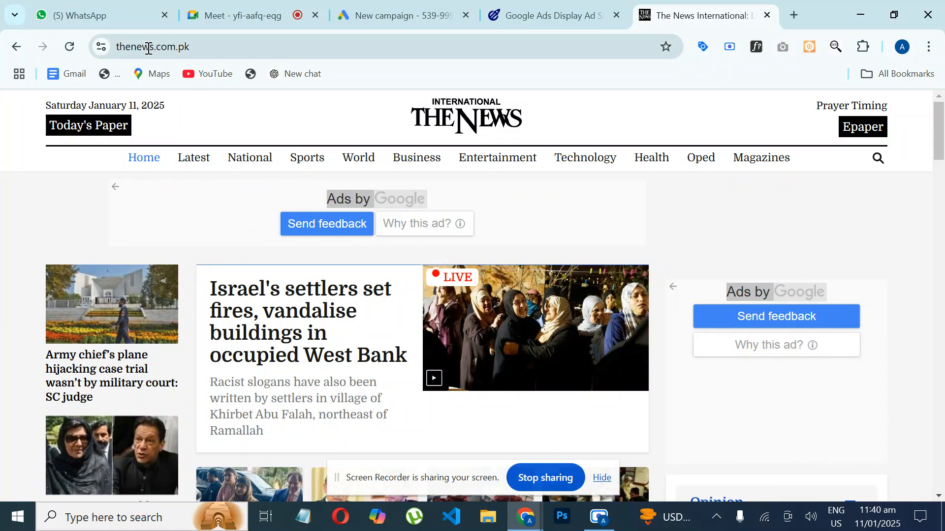
# Step: Highlight the news site's web address, thenews.com.pk, as an example of a display ad placement
pyautogui.moveTo(196, 47); pyautogui.dragTo(117, 47)
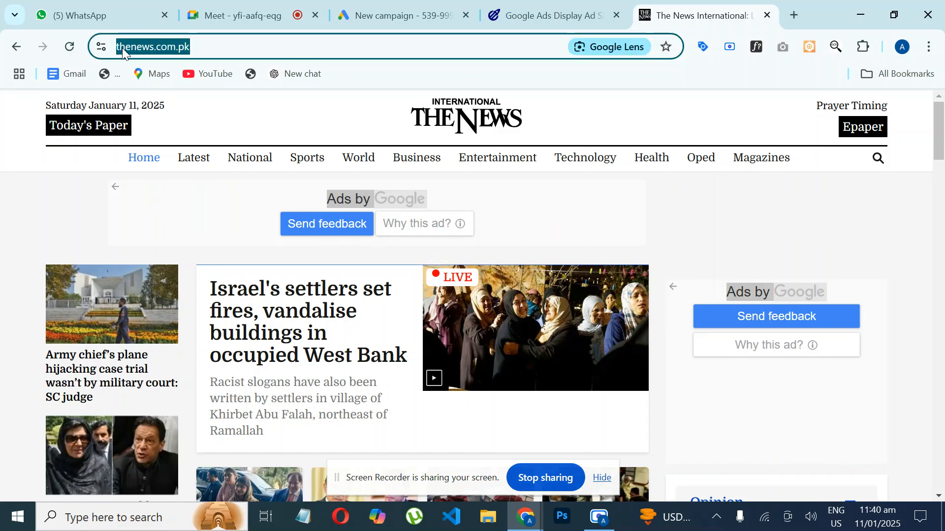
pyautogui.click(165, 47)
pyautogui.moveTo(248, 47); pyautogui.dragTo(115, 48)
pyautogui.click(19, 160)
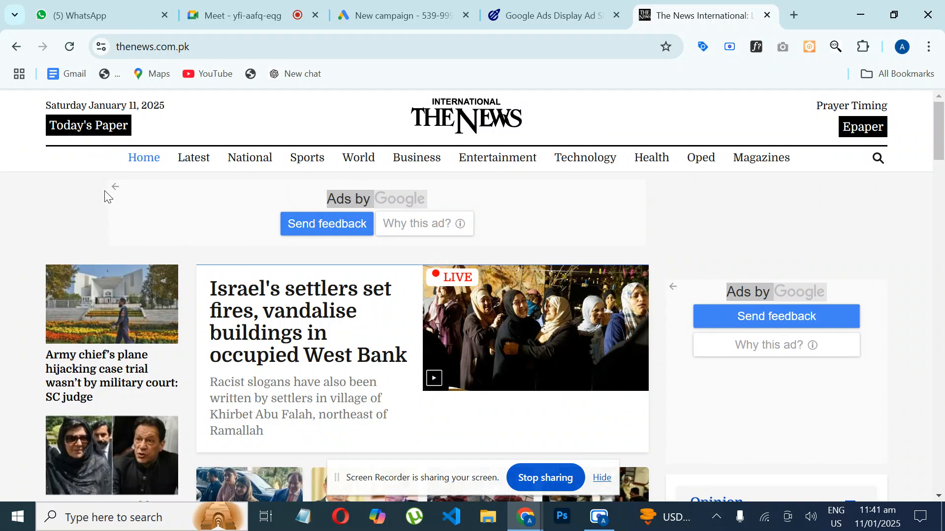
pyautogui.click(199, 48)
pyautogui.click(31, 208)
pyautogui.moveTo(940, 142)
pyautogui.mouseDown()
pyautogui.moveTo(941, 172)
pyautogui.moveTo(940, 138)
pyautogui.mouseUp()
# Step: Bring back the sidebar and banner QuickBooks ads from their "Ads by Google" panels and look over the page
pyautogui.click(671, 288)
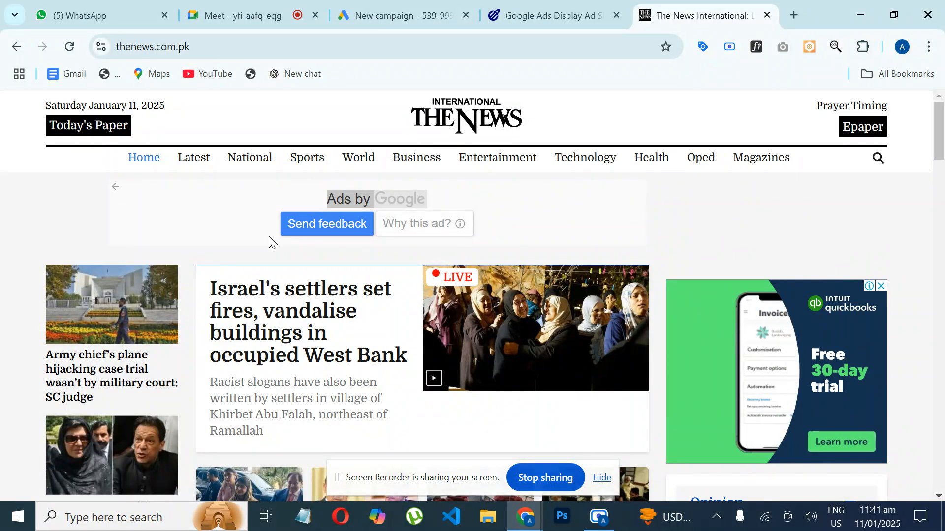
pyautogui.click(115, 186)
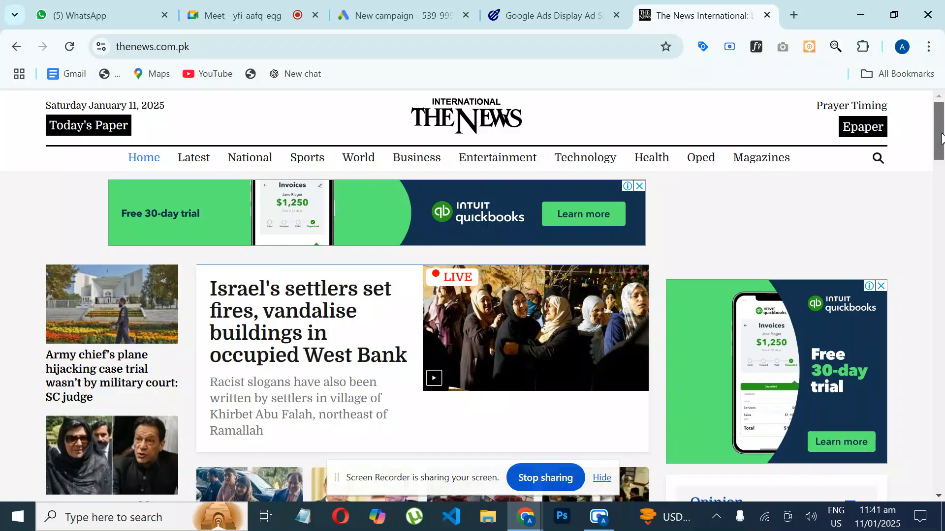
pyautogui.scroll(-3, 941, 138)
pyautogui.scroll(3, 941, 138)
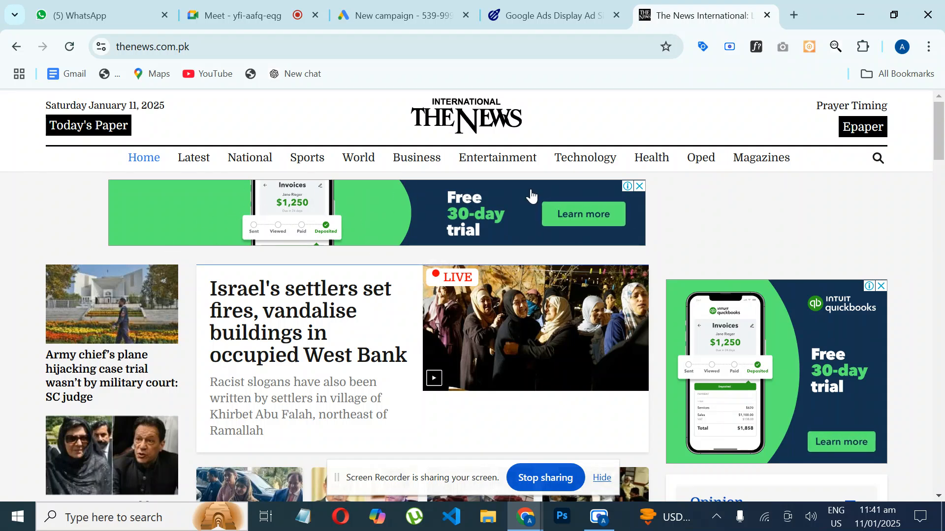
# Step: Open the banner ad's QuickBooks landing page, look it over and close it
pyautogui.click(482, 219)
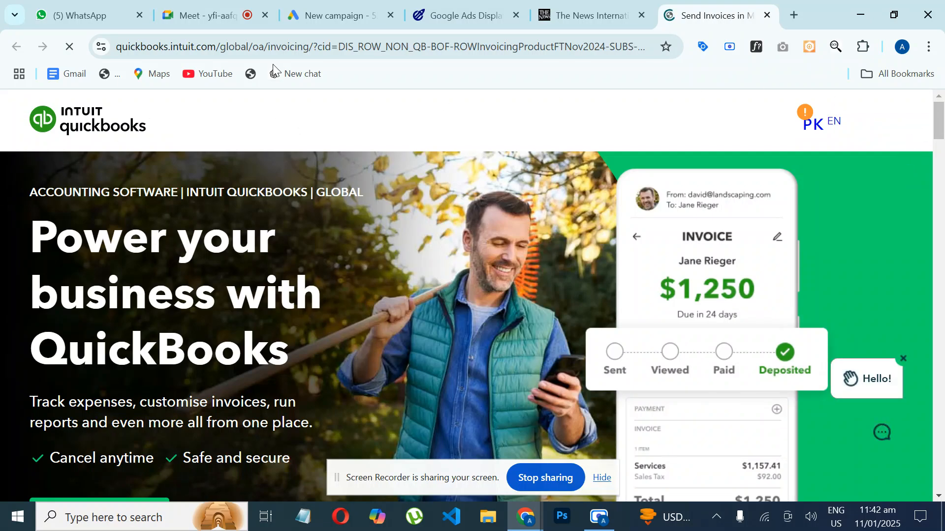
pyautogui.moveTo(940, 126)
pyautogui.mouseDown()
pyautogui.moveTo(943, 295)
pyautogui.moveTo(941, 118)
pyautogui.mouseUp()
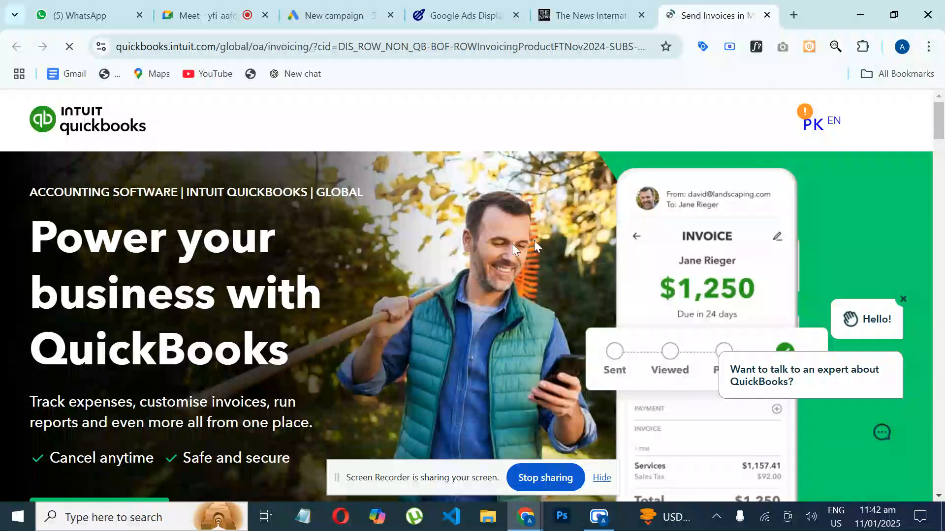
pyautogui.click(767, 16)
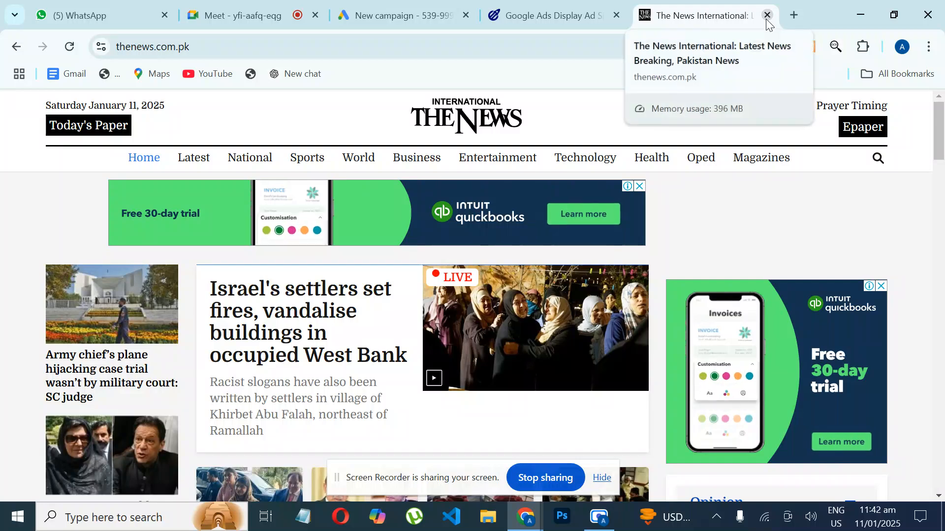
# Step: Close the news site and select Display as the campaign type in the new Google Ads campaign
pyautogui.click(766, 18)
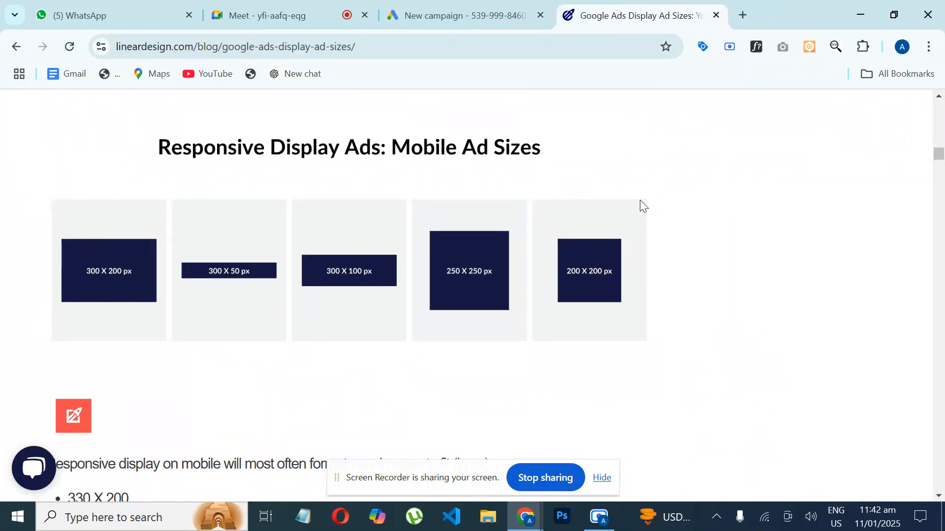
pyautogui.click(451, 22)
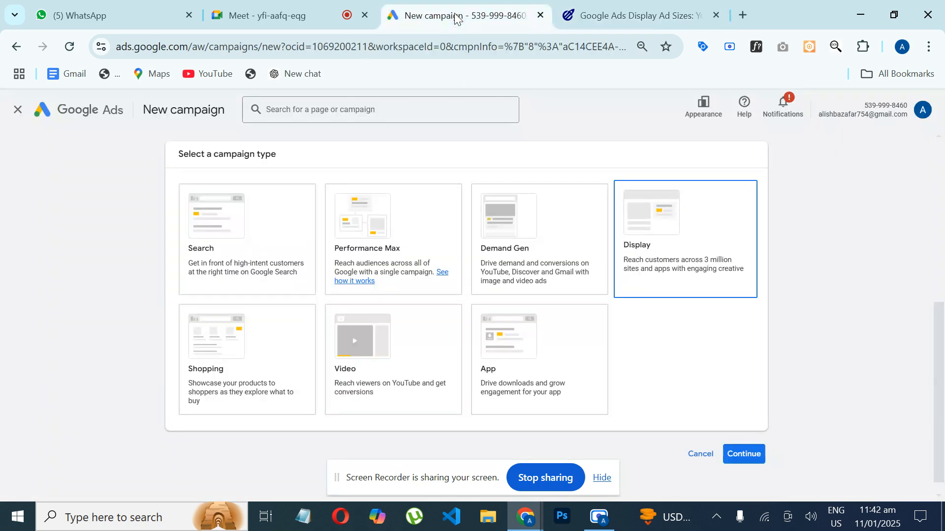
pyautogui.click(698, 268)
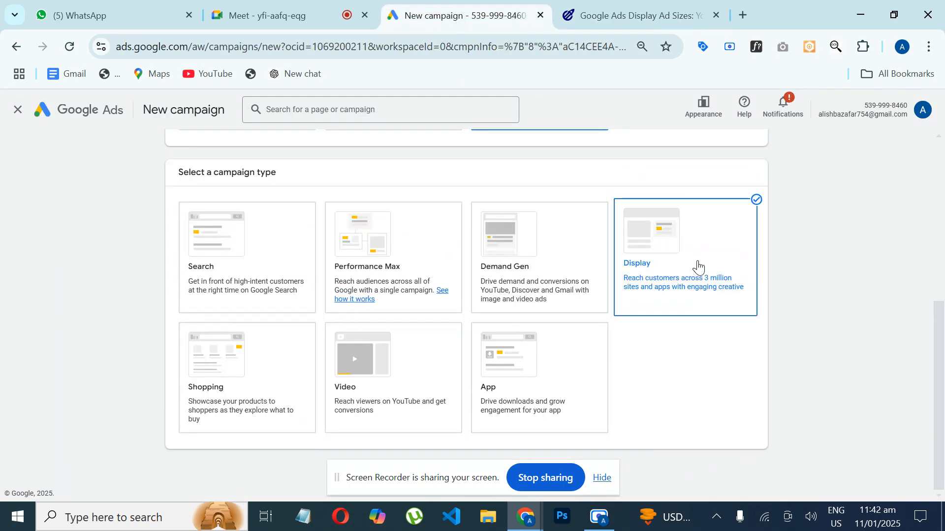
pyautogui.scroll(-3, 647, 424)
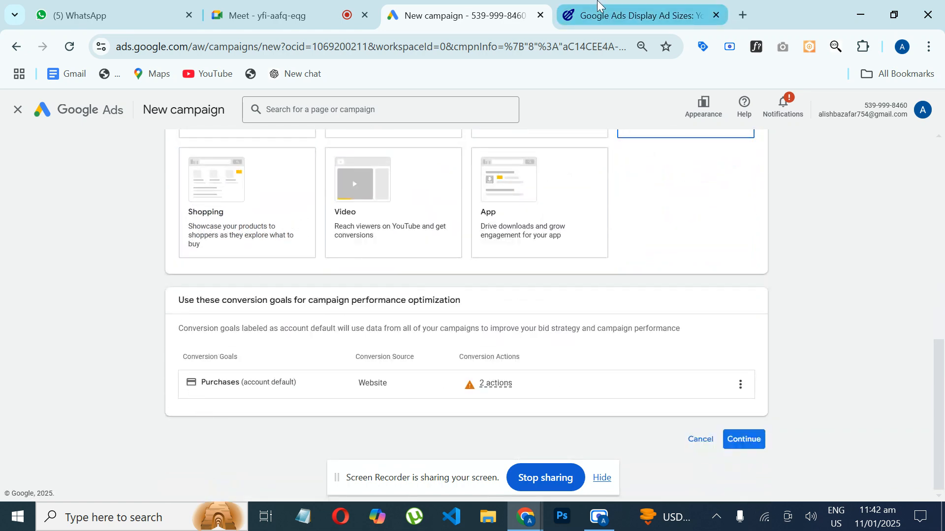
pyautogui.click(598, 4)
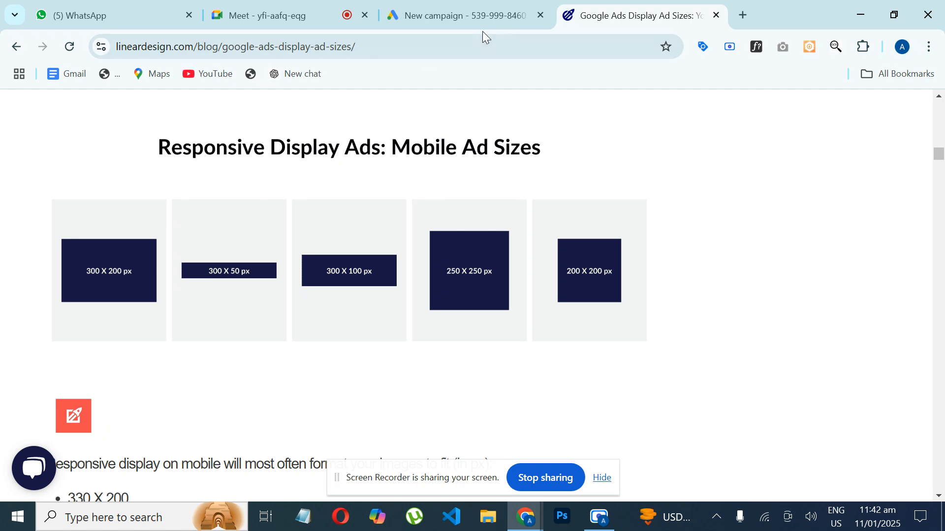
pyautogui.click(478, 15)
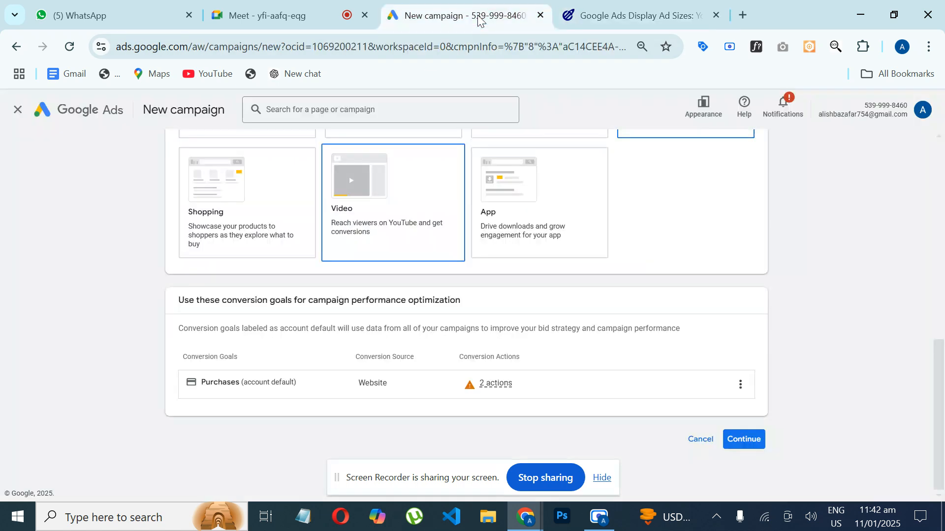
# Step: Highlight the "Use these conversion goals for campaign performance optimization" heading while reviewing the conversion goals
pyautogui.moveTo(530, 380)
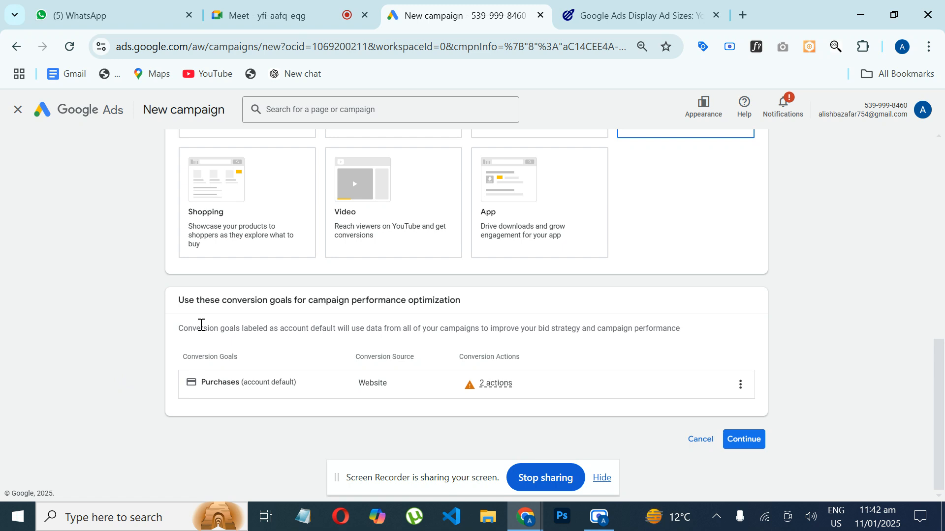
pyautogui.moveTo(220, 300); pyautogui.dragTo(478, 308)
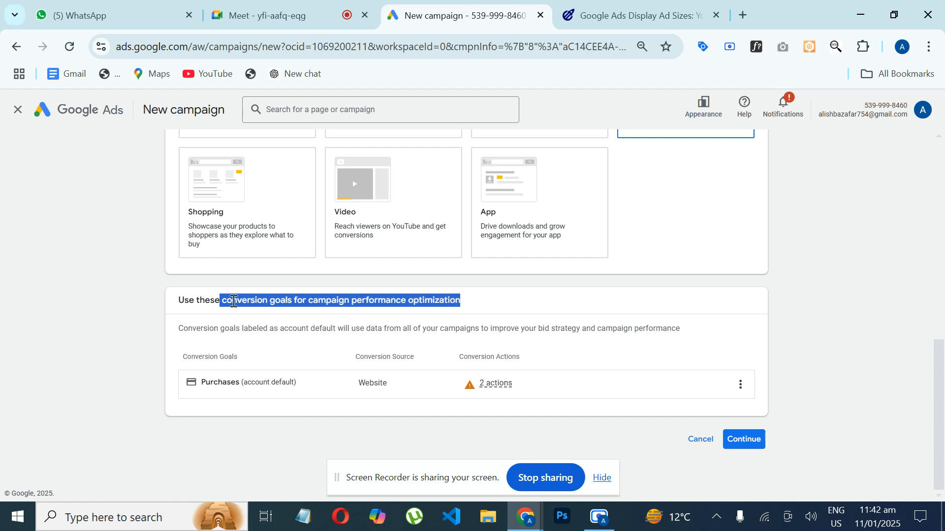
pyautogui.click(194, 300)
pyautogui.moveTo(179, 300); pyautogui.dragTo(466, 302)
pyautogui.click(467, 302)
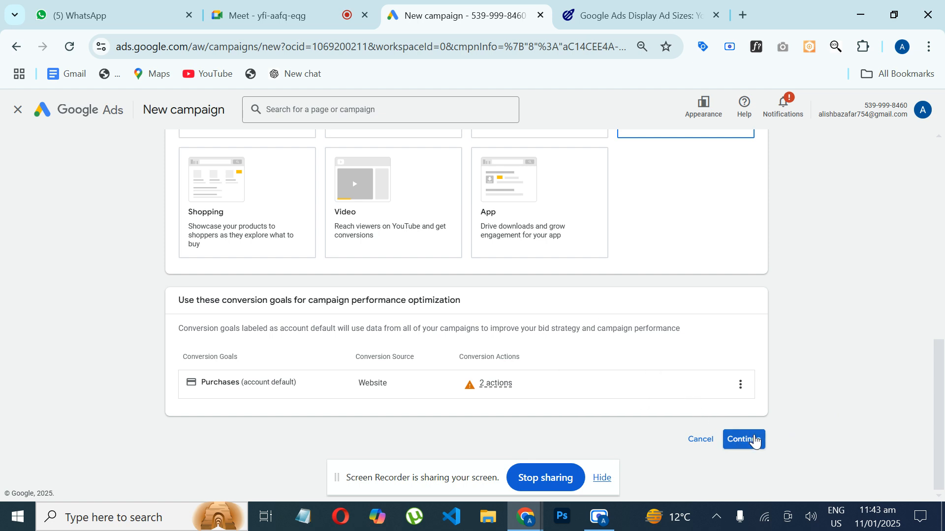
# Step: Continue with the account-default Purchases conversion goal and go to the business website field
pyautogui.scroll(1, 756, 441)
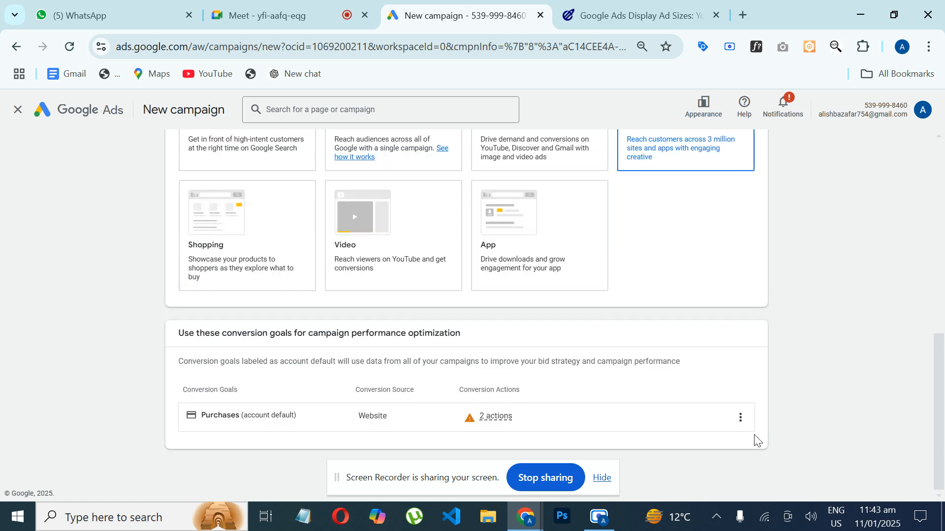
pyautogui.scroll(-1, 758, 435)
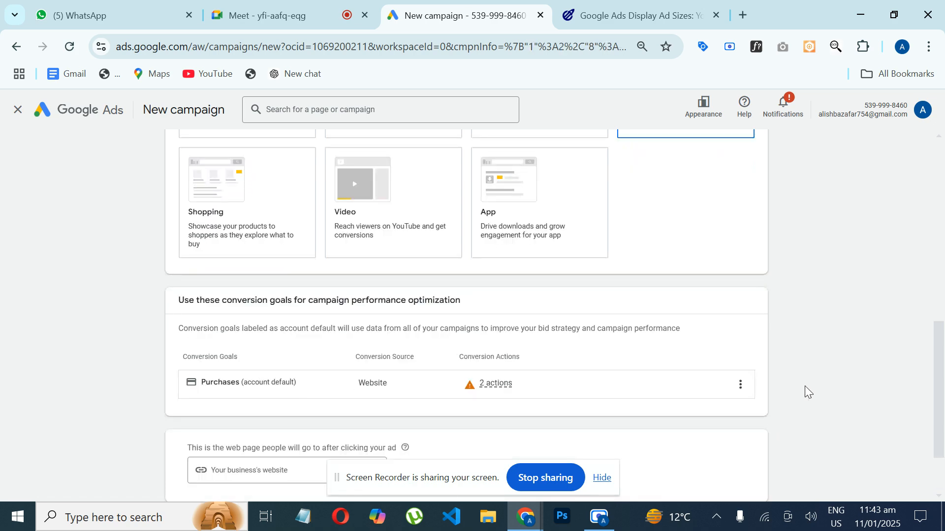
pyautogui.scroll(-3, 936, 379)
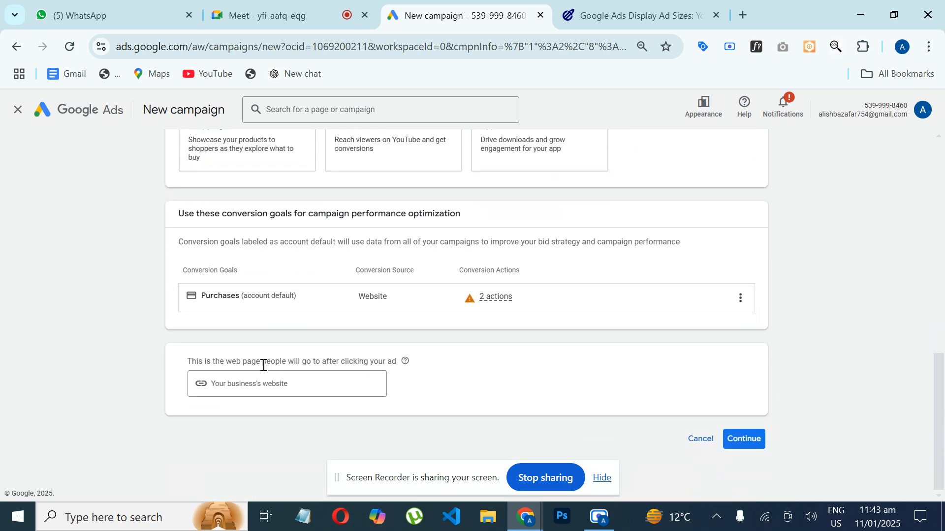
pyautogui.click(270, 383)
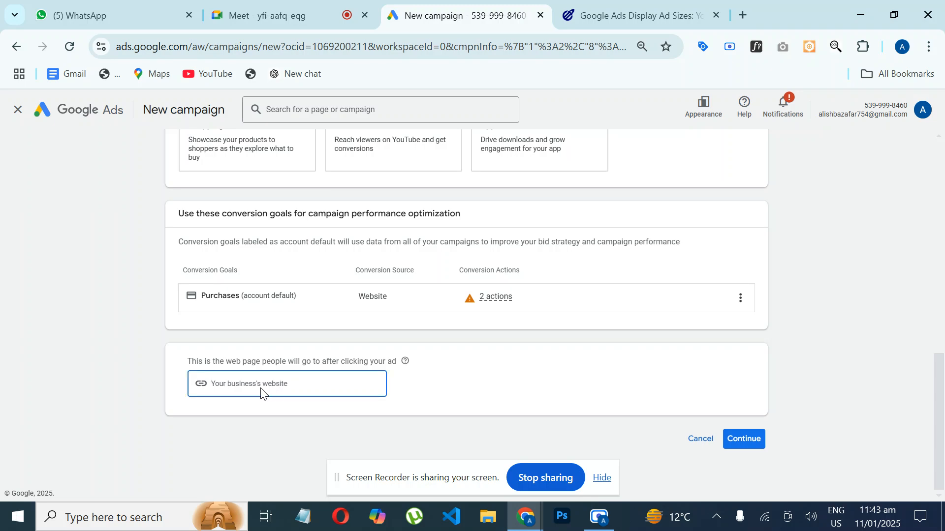
pyautogui.click(742, 16)
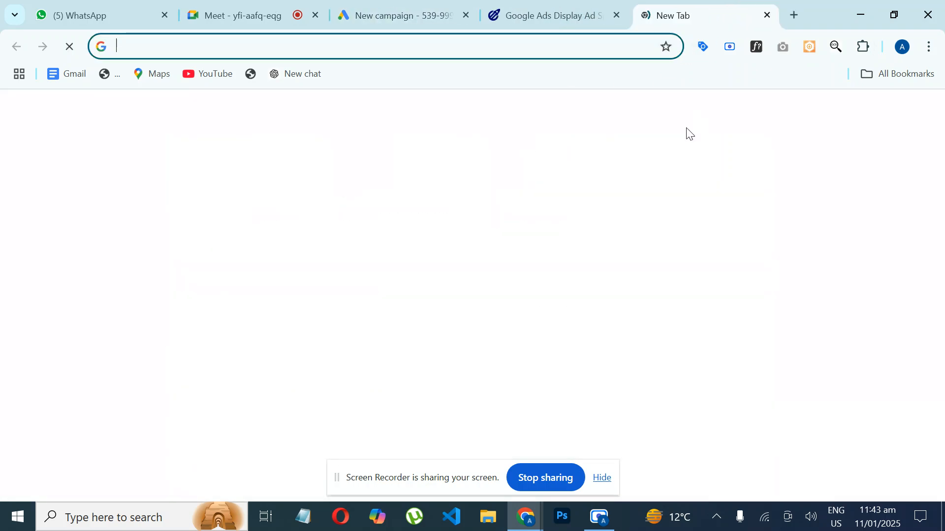
pyautogui.write('aptech')
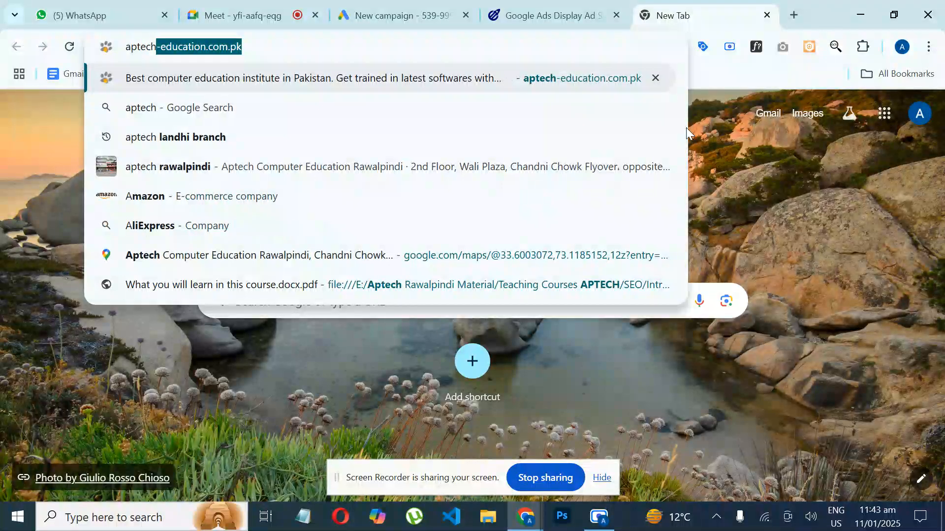
pyautogui.hotkey('ctrl', 'a')
pyautogui.hotkey('ctrl', 'c')
pyautogui.press('BackSpace')
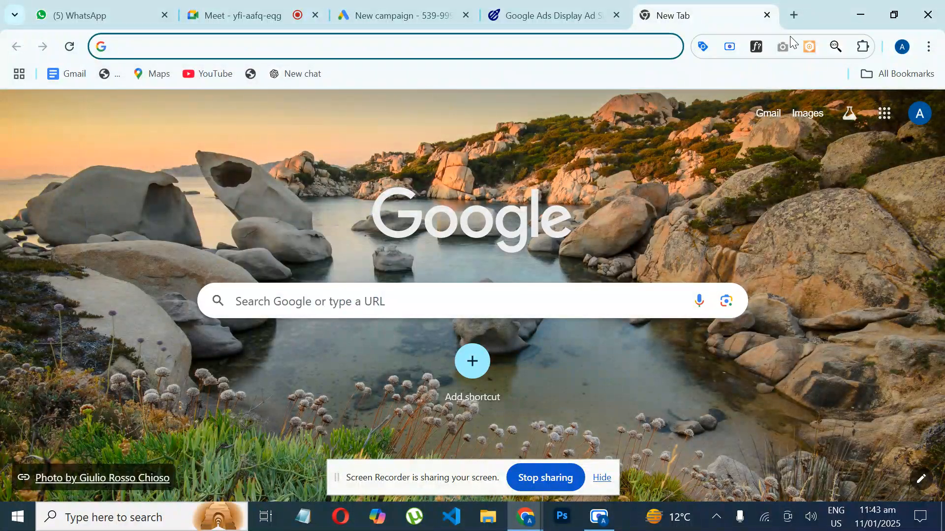
pyautogui.click(398, 15)
pyautogui.click(237, 451)
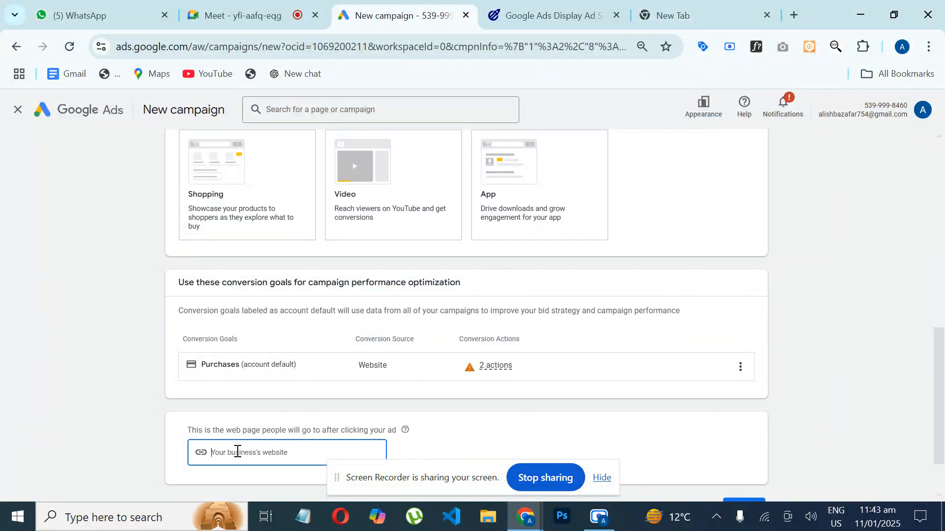
pyautogui.hotkey('ctrl', 'v')
pyautogui.scroll(-2, 914, 386)
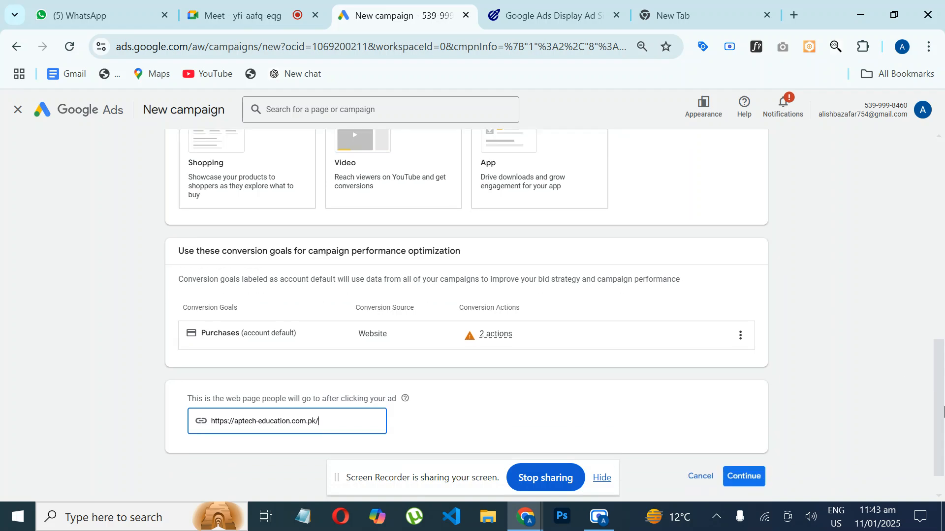
# Step: Continue to the campaign name section and hide the screen-sharing notice
pyautogui.click(736, 440)
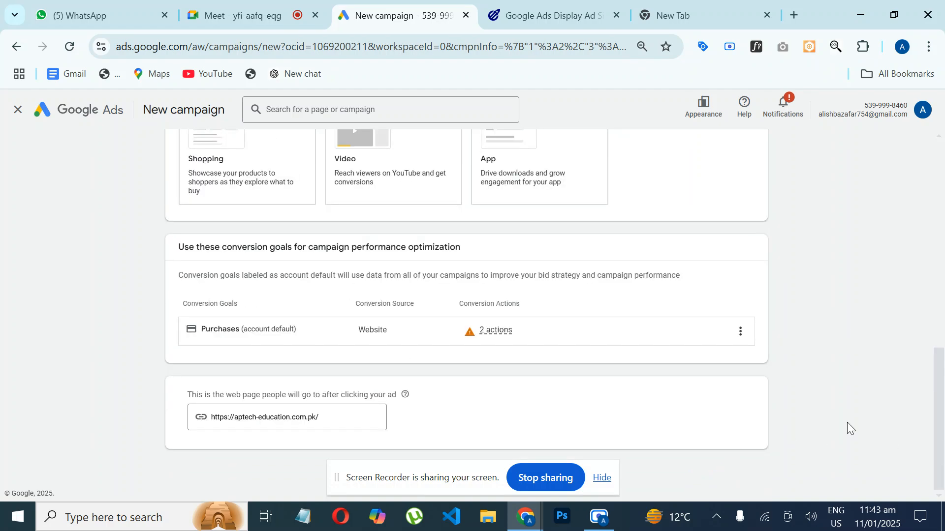
pyautogui.click(604, 479)
pyautogui.moveTo(938, 386); pyautogui.dragTo(940, 442)
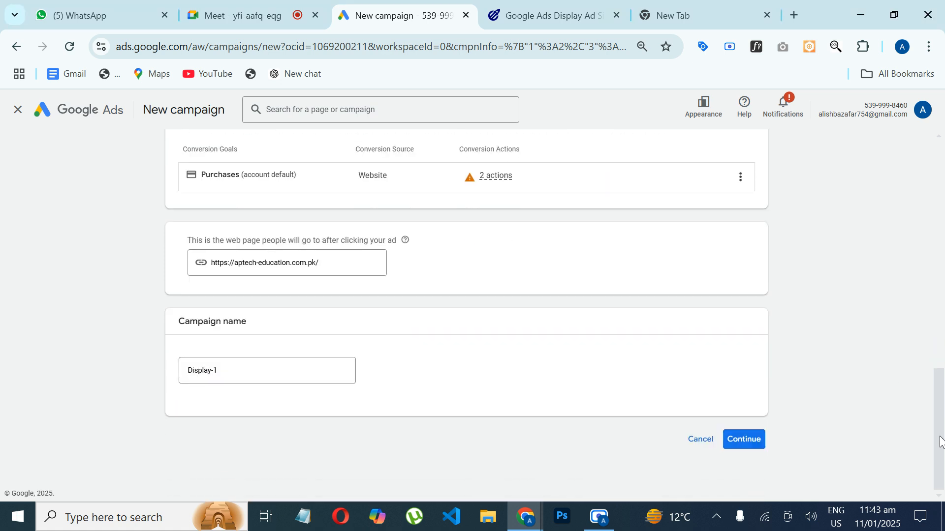
# Step: Continue to the campaign settings, limit the location to Pakistan and remove English so that all languages are targeted
pyautogui.click(744, 440)
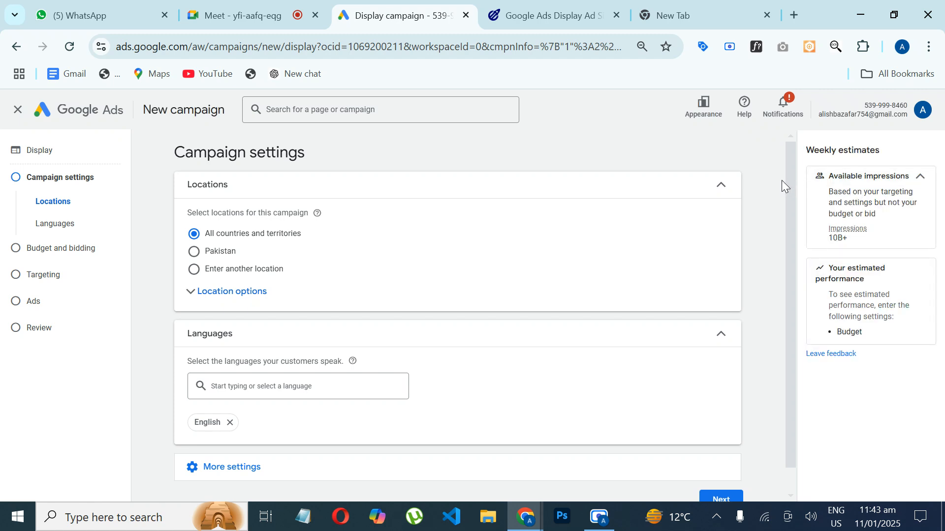
pyautogui.moveTo(789, 179)
pyautogui.mouseDown()
pyautogui.moveTo(786, 219)
pyautogui.moveTo(787, 180)
pyautogui.mouseUp()
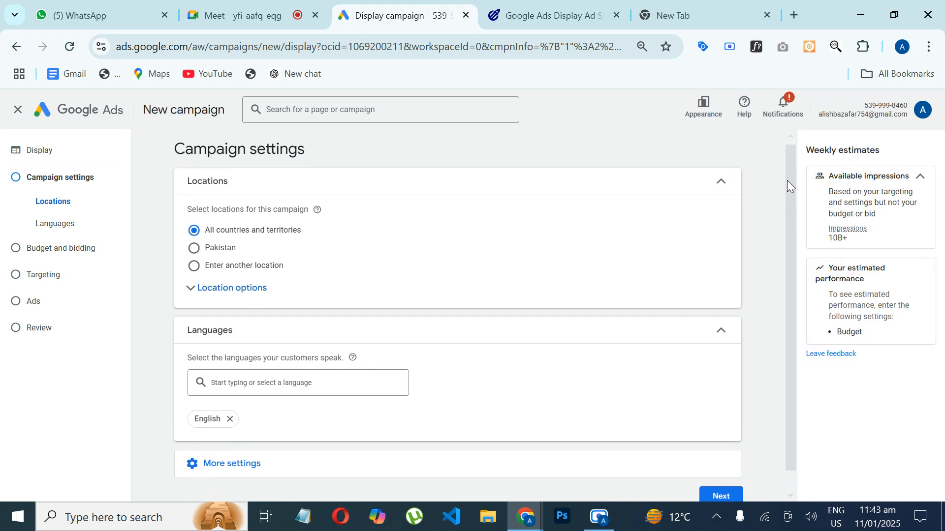
pyautogui.click(217, 252)
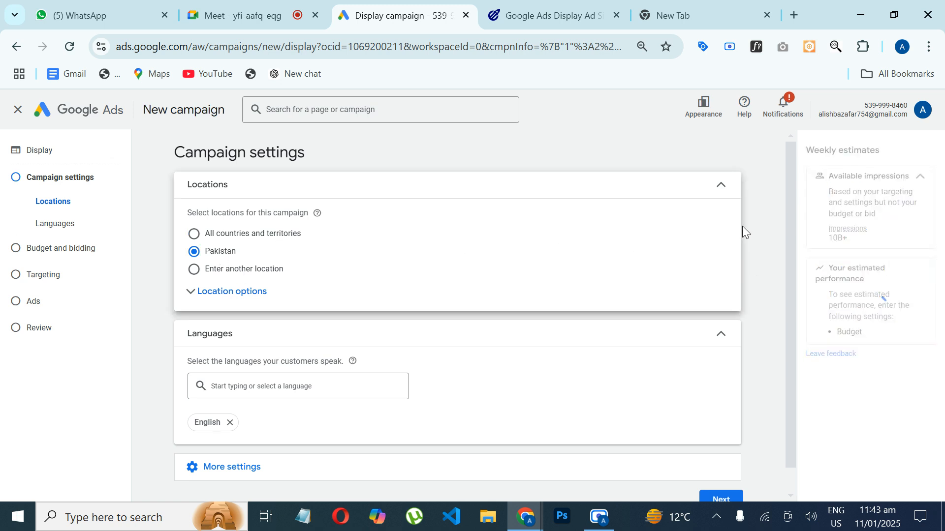
pyautogui.click(720, 185)
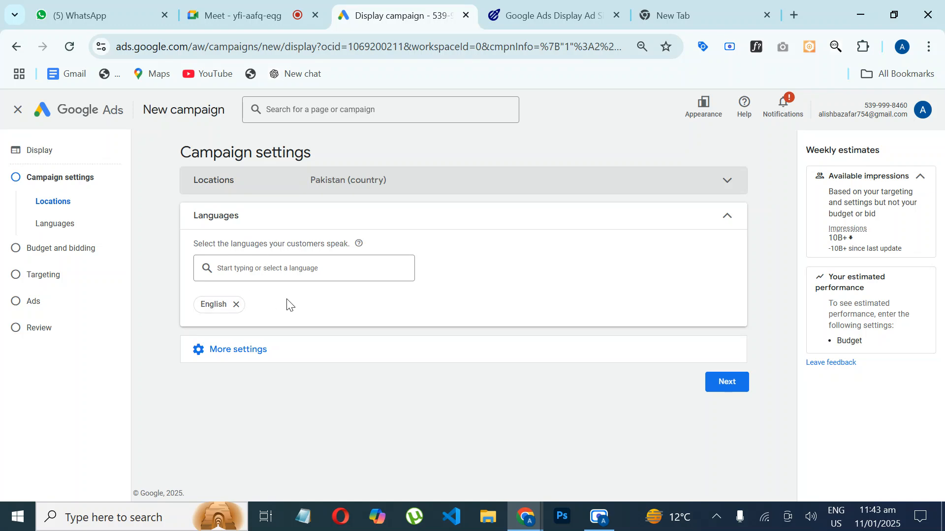
pyautogui.click(236, 305)
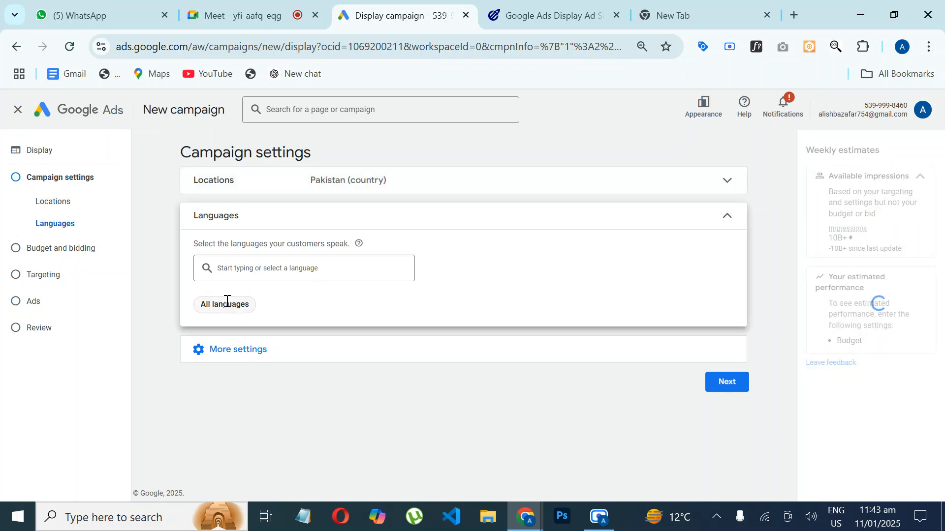
pyautogui.click(724, 217)
# Step: Show the additional campaign settings and examine the Ad rotation and Ad schedule options
pyautogui.click(544, 252)
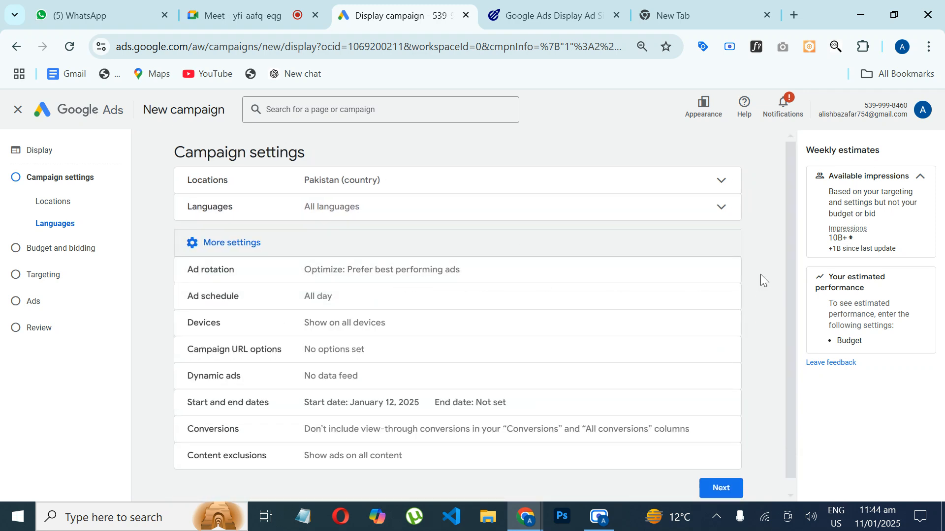
pyautogui.click(720, 274)
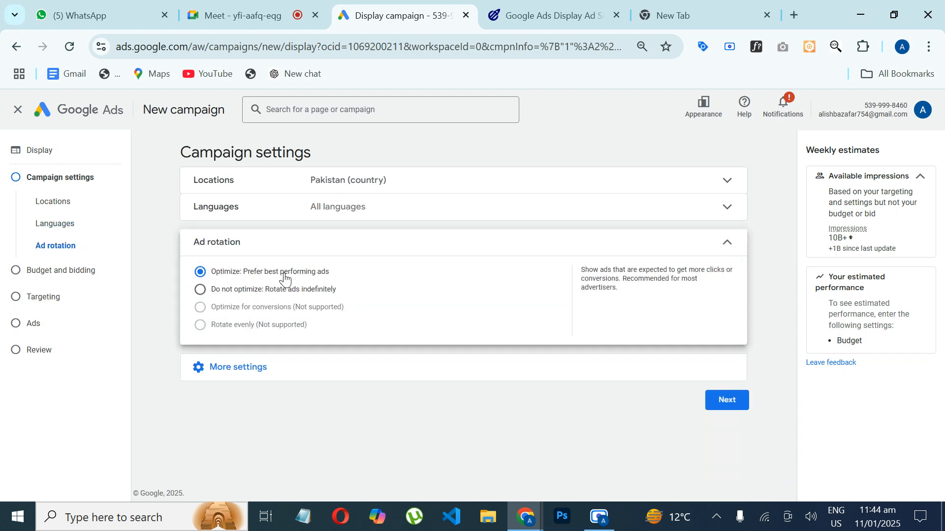
pyautogui.click(728, 245)
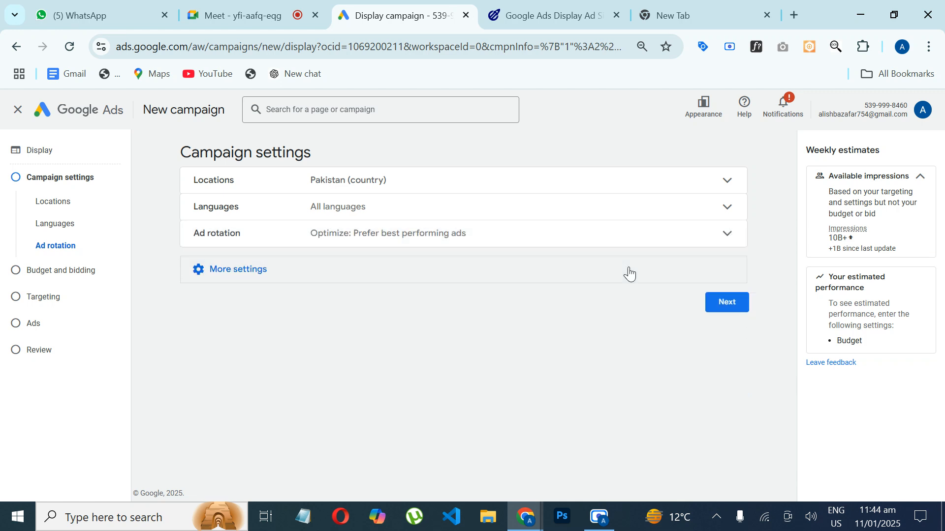
pyautogui.click(541, 274)
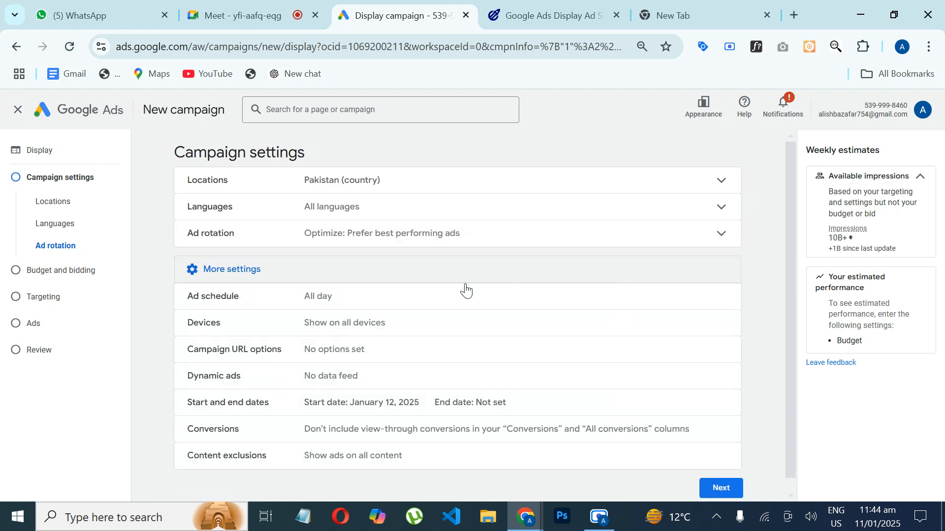
pyautogui.click(689, 297)
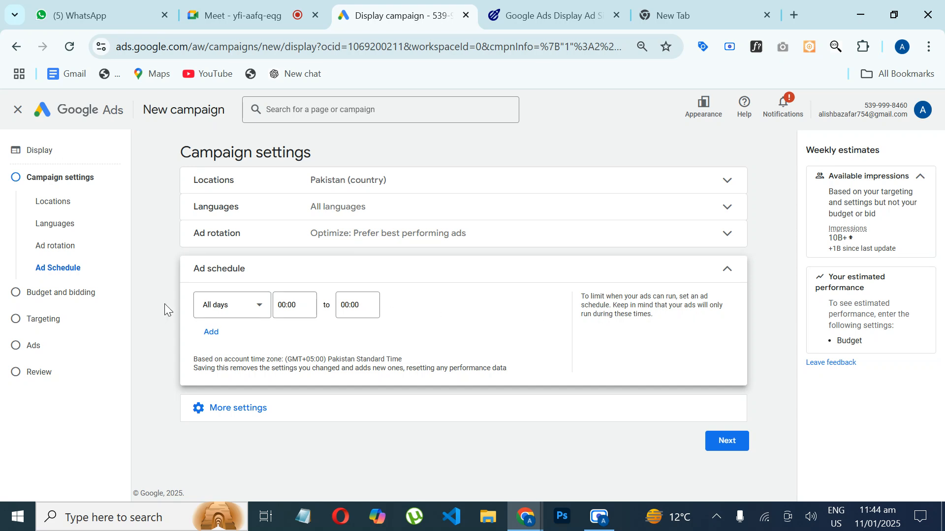
pyautogui.click(725, 269)
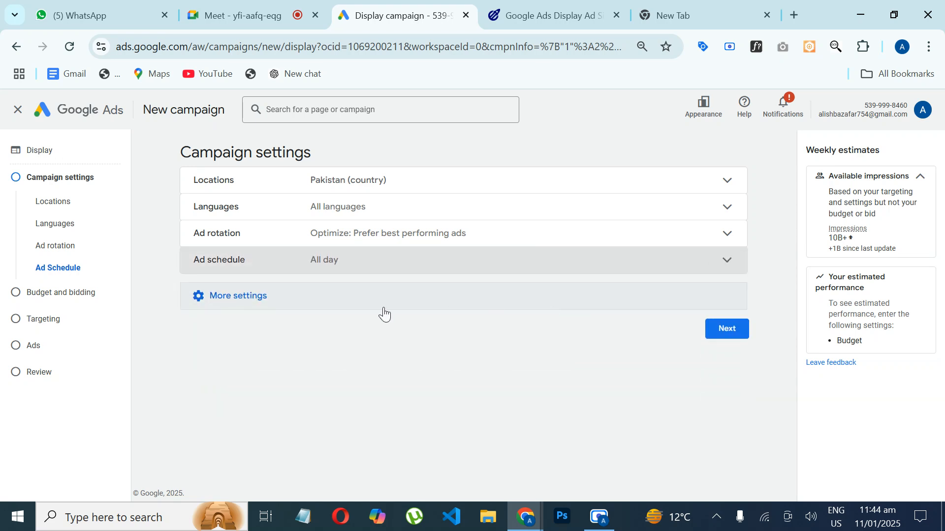
# Step: Preview the specific device targeting options and return the campaign to Show on all devices
pyautogui.click(366, 309)
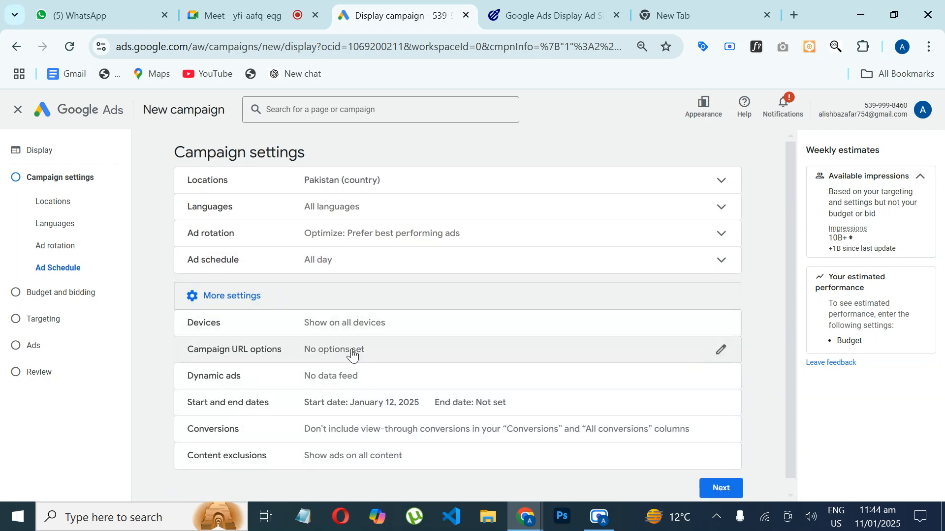
pyautogui.click(651, 334)
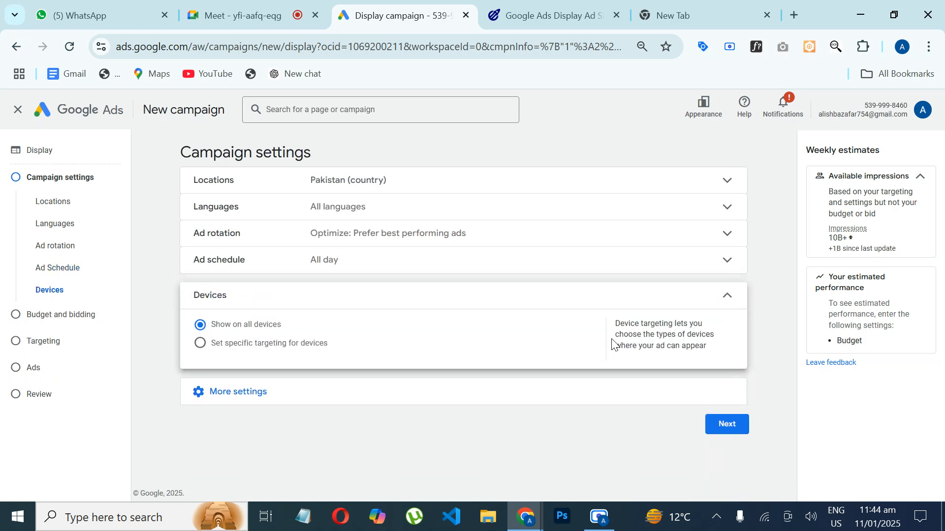
pyautogui.click(296, 351)
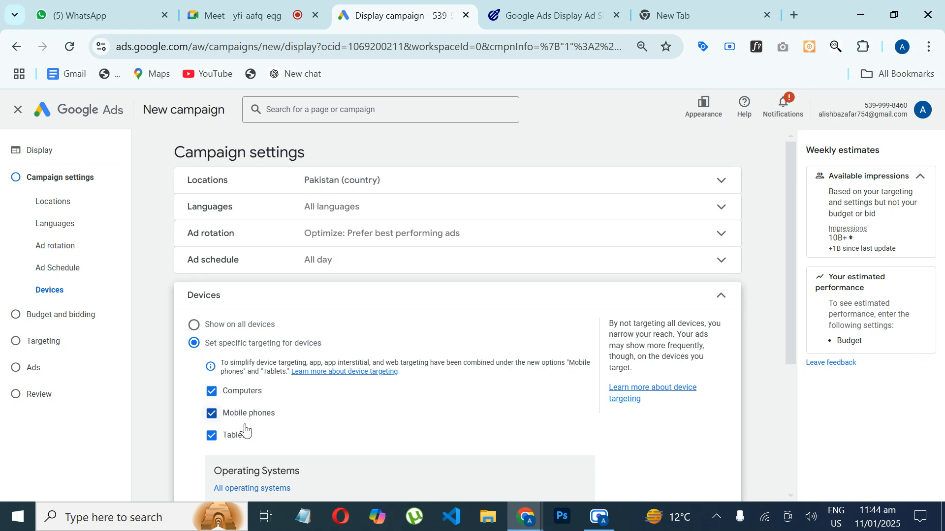
pyautogui.click(221, 330)
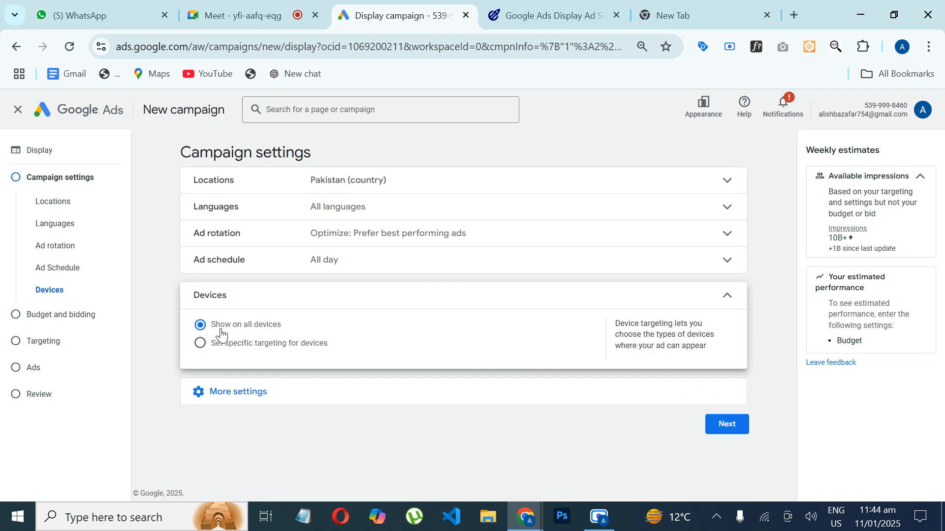
pyautogui.click(727, 298)
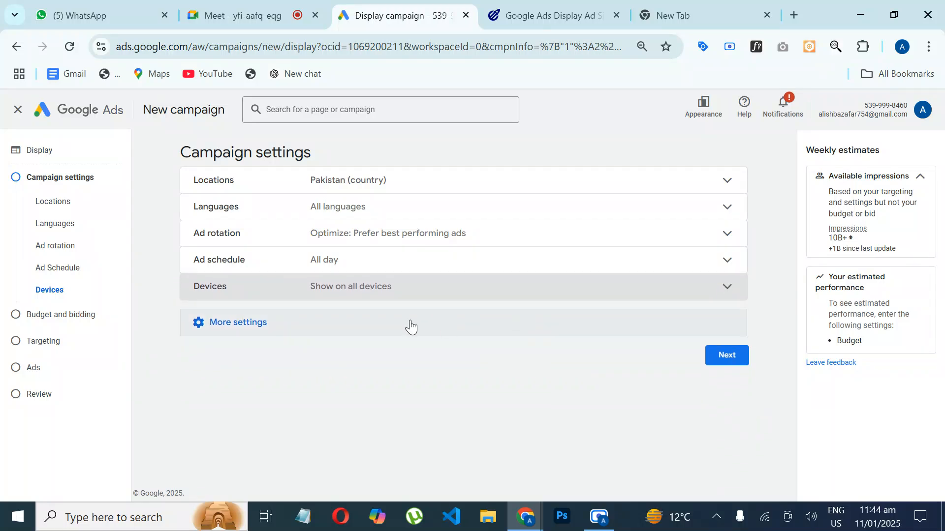
# Step: Open the Campaign URL options and highlight the section heading and the tracking template explanation while reading through the fields
pyautogui.click(411, 327)
pyautogui.moveTo(791, 288); pyautogui.dragTo(792, 350)
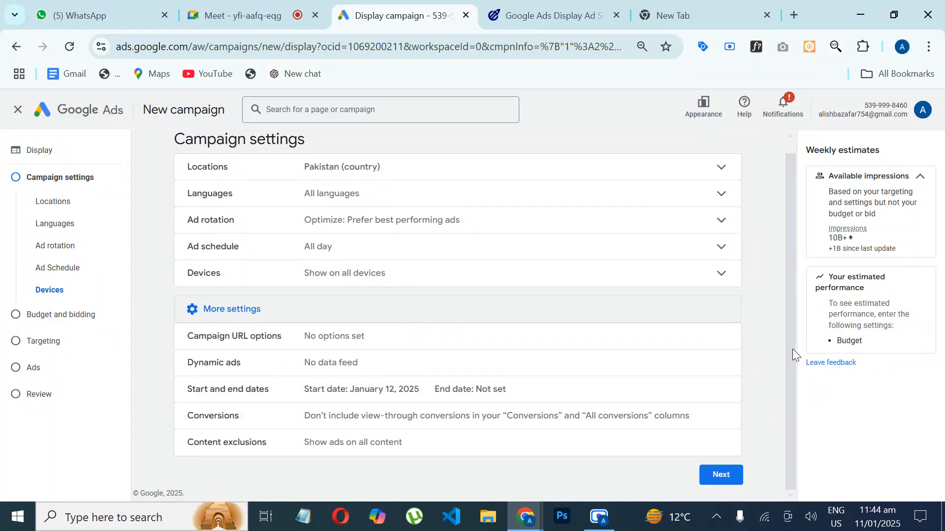
pyautogui.click(364, 340)
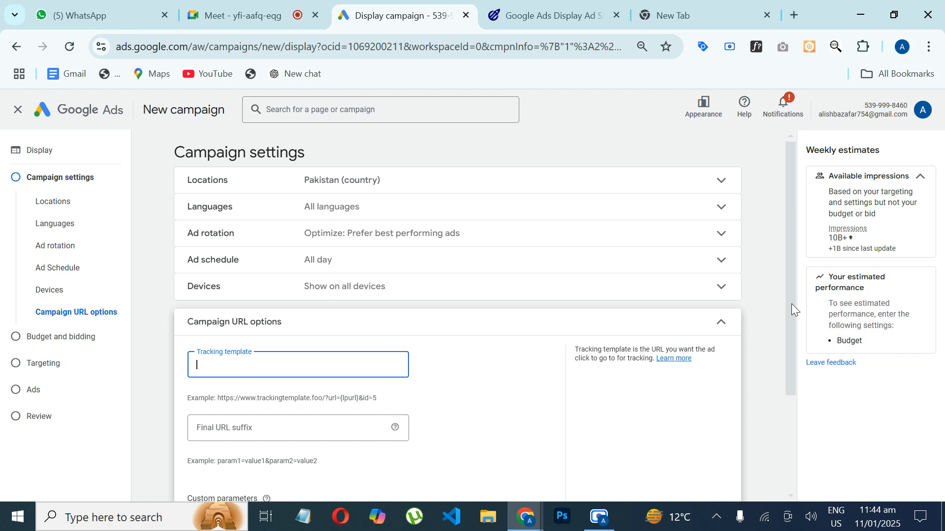
pyautogui.moveTo(793, 279); pyautogui.dragTo(795, 368)
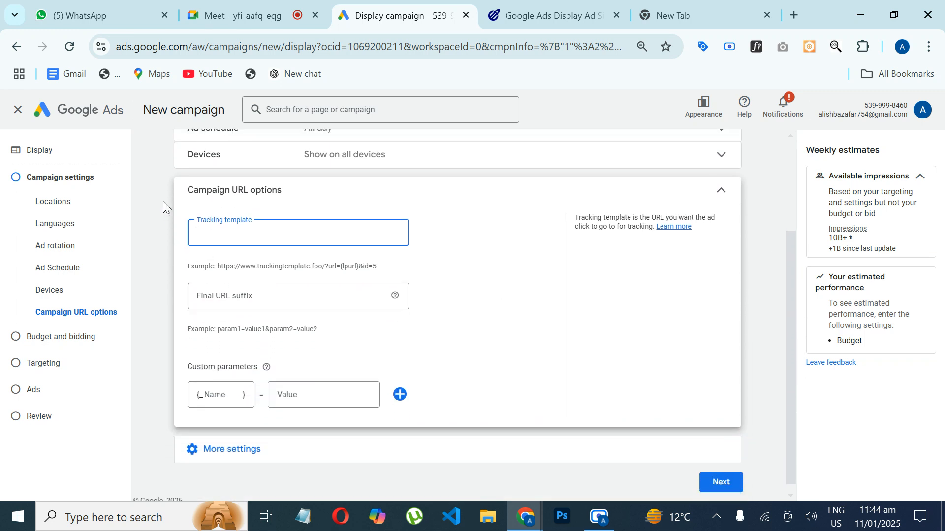
pyautogui.moveTo(191, 194); pyautogui.dragTo(302, 197)
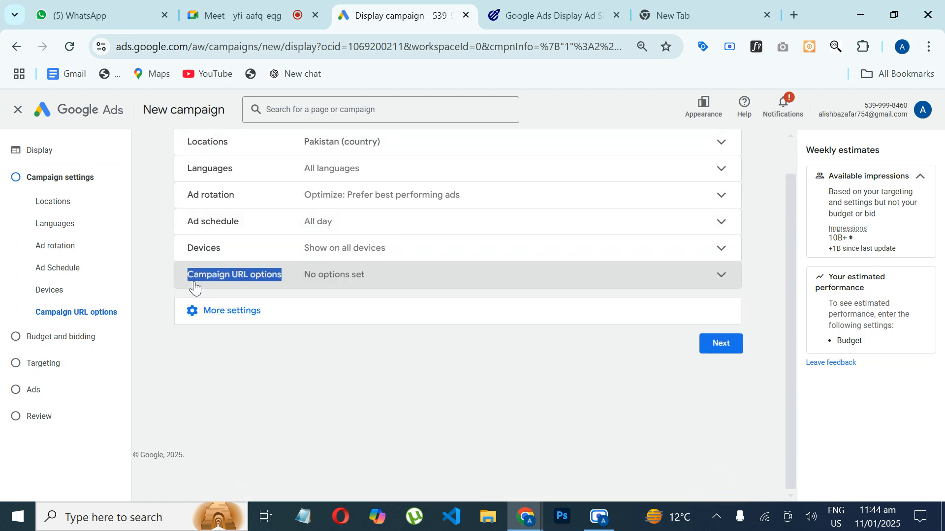
pyautogui.click(415, 286)
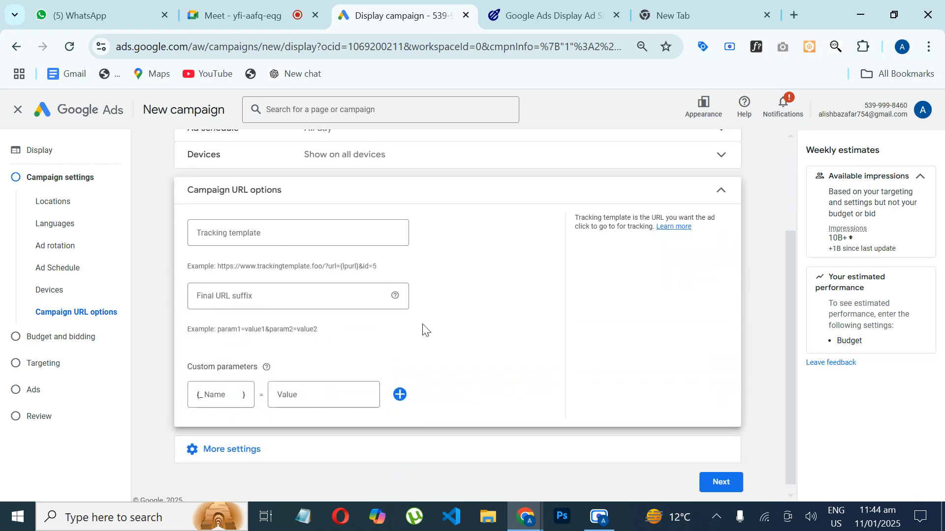
pyautogui.moveTo(575, 218); pyautogui.dragTo(653, 230)
pyautogui.click(619, 225)
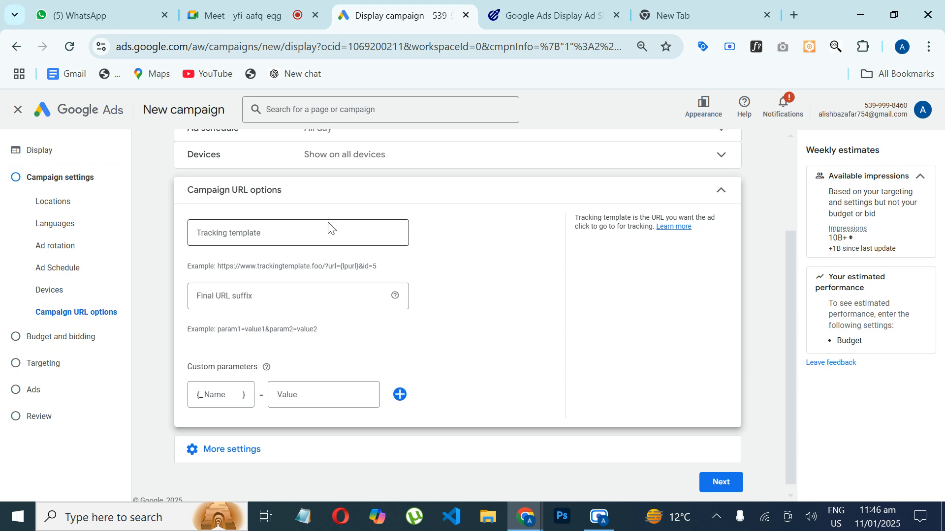
# Step: Check the Google Meet call and the list of available Google Ads accounts, returning to the Campaign URL options
pyautogui.click(241, 16)
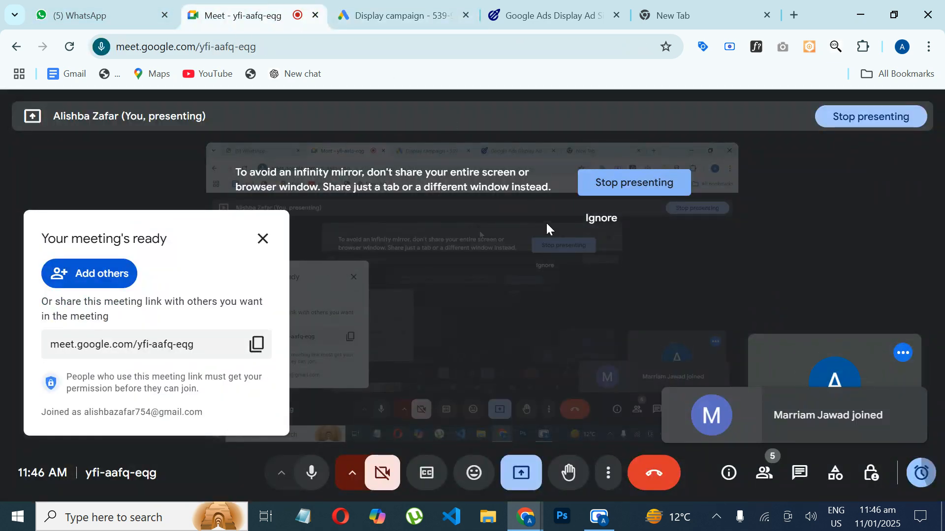
pyautogui.click(376, 7)
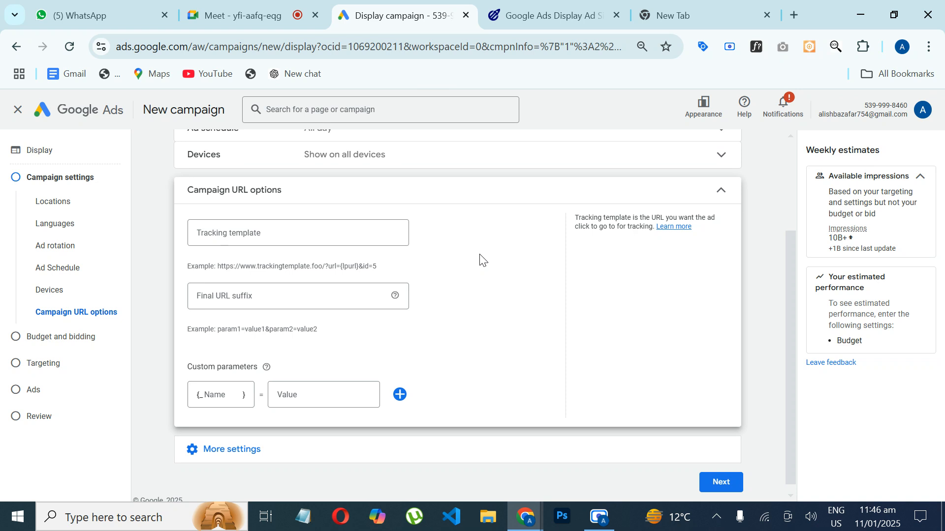
pyautogui.click(921, 110)
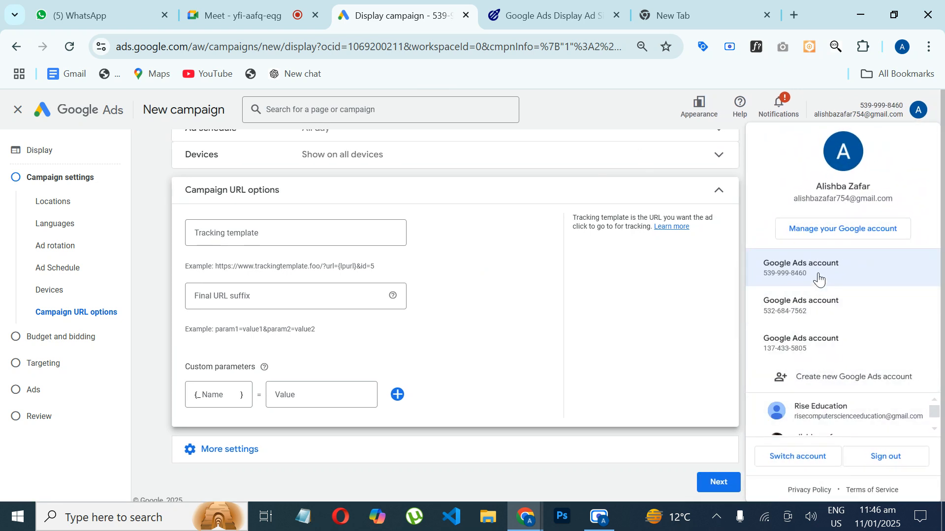
pyautogui.click(650, 126)
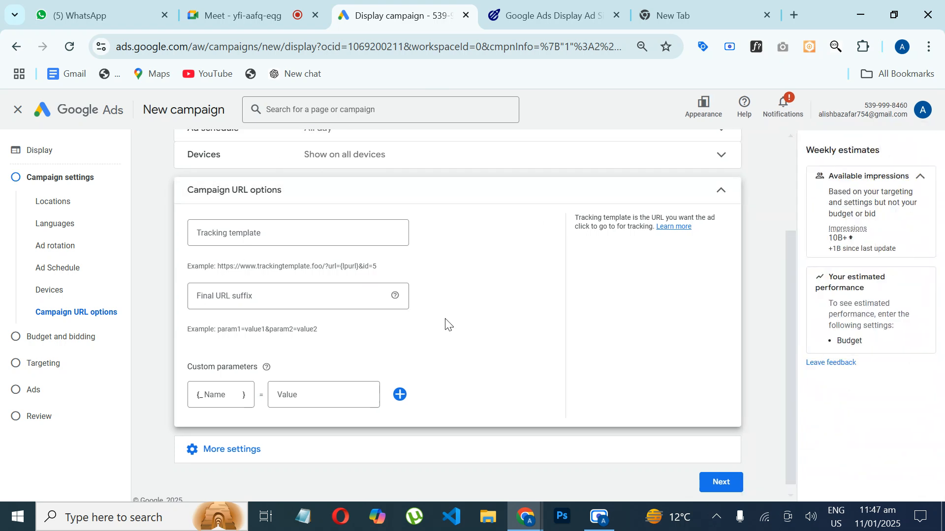
# Step: Open Notepad and write the note "Landing Page URL: lpurl:"
pyautogui.click(125, 527)
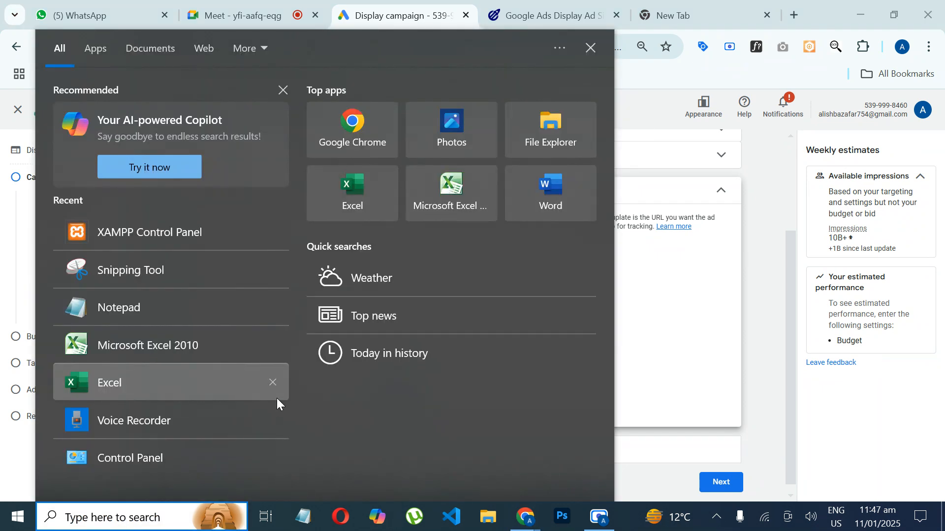
pyautogui.write('note')
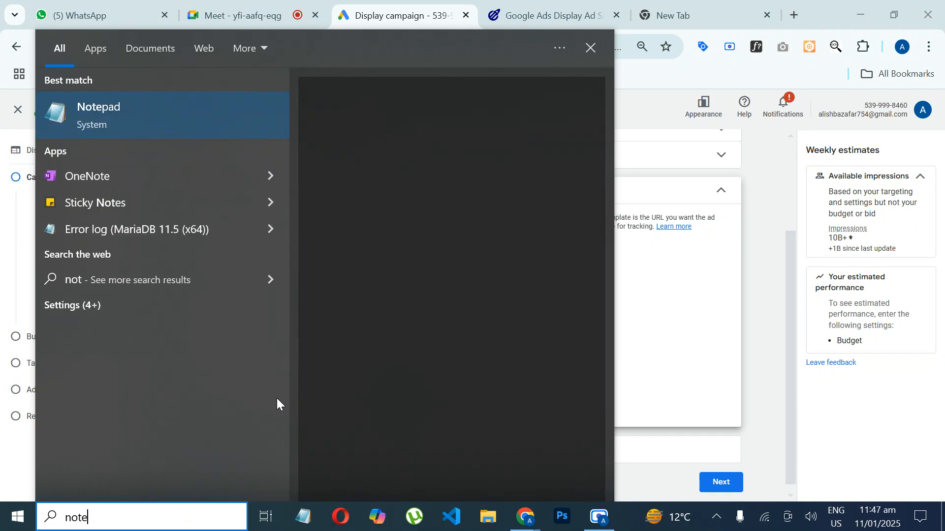
pyautogui.press('Return')
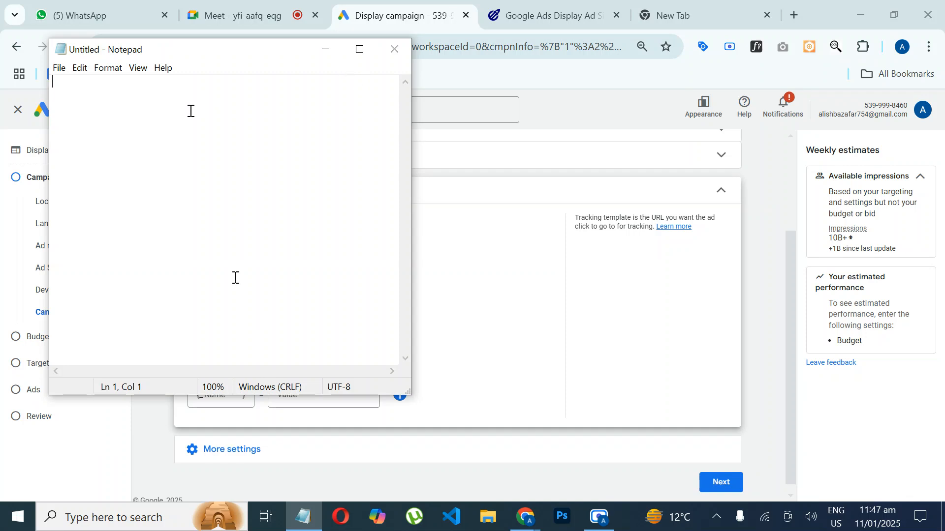
pyautogui.write('Landing')
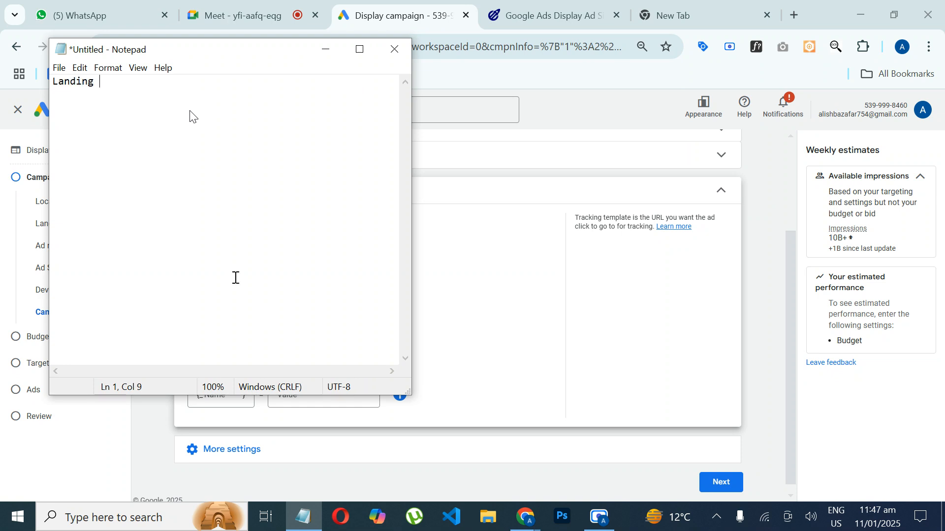
pyautogui.write(' Page URL: 1')
pyautogui.write('purl')
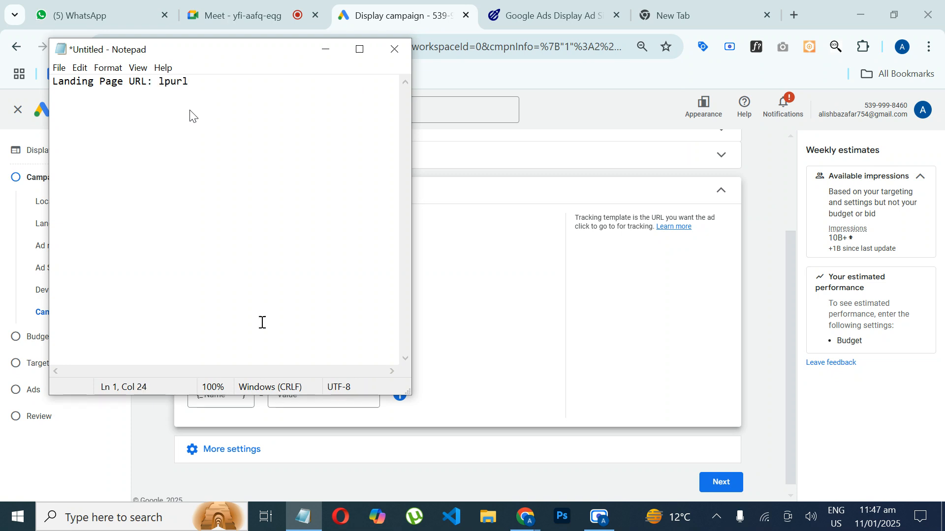
pyautogui.write(':')
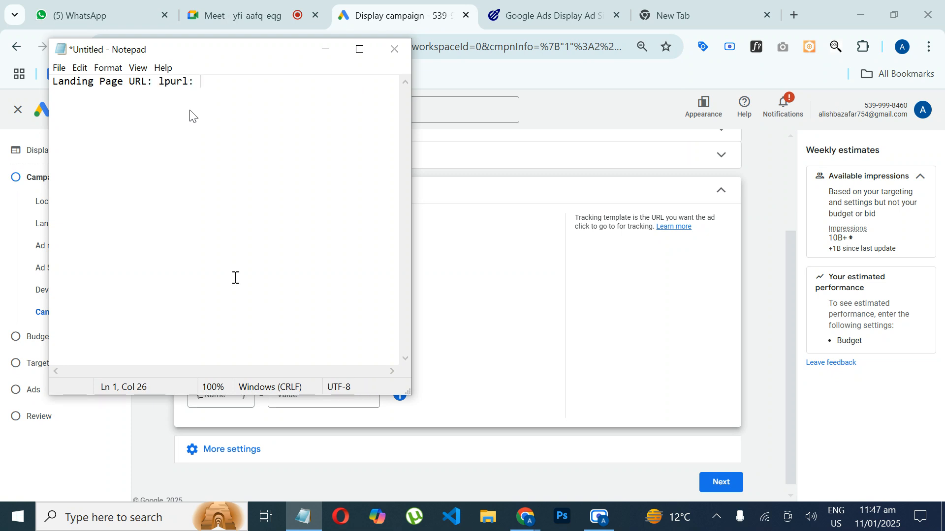
pyautogui.click(677, 4)
pyautogui.write('ap')
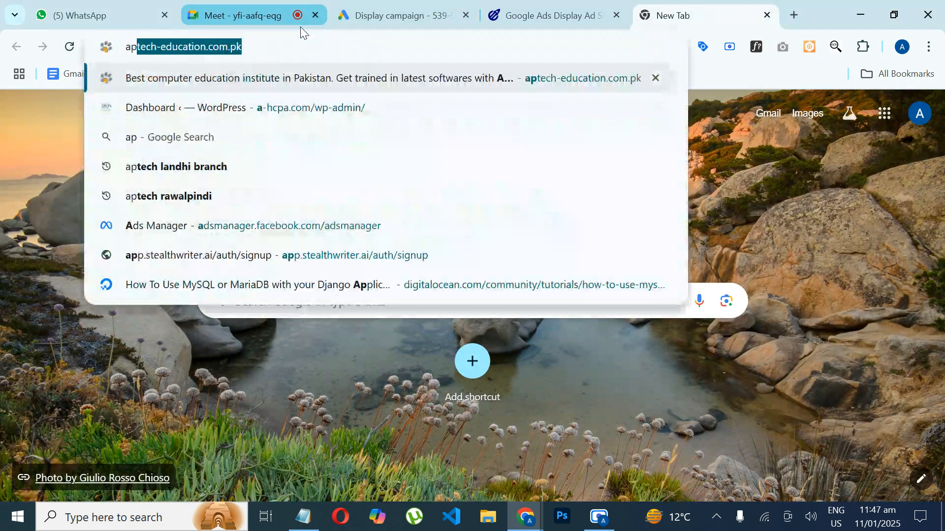
pyautogui.write('t')
pyautogui.hotkey('ctrl', 'a')
pyautogui.hotkey('ctrl', 'c')
pyautogui.press('BackSpace')
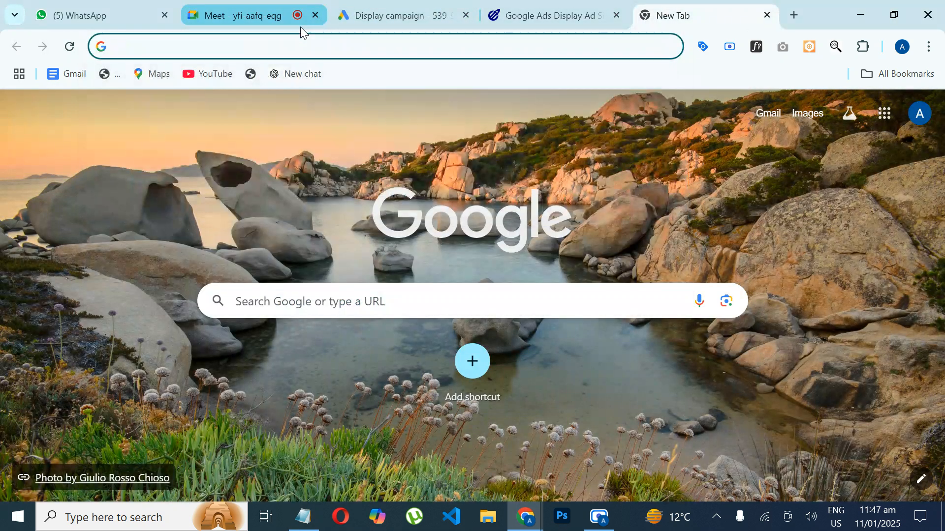
pyautogui.click(546, 15)
pyautogui.click(394, 15)
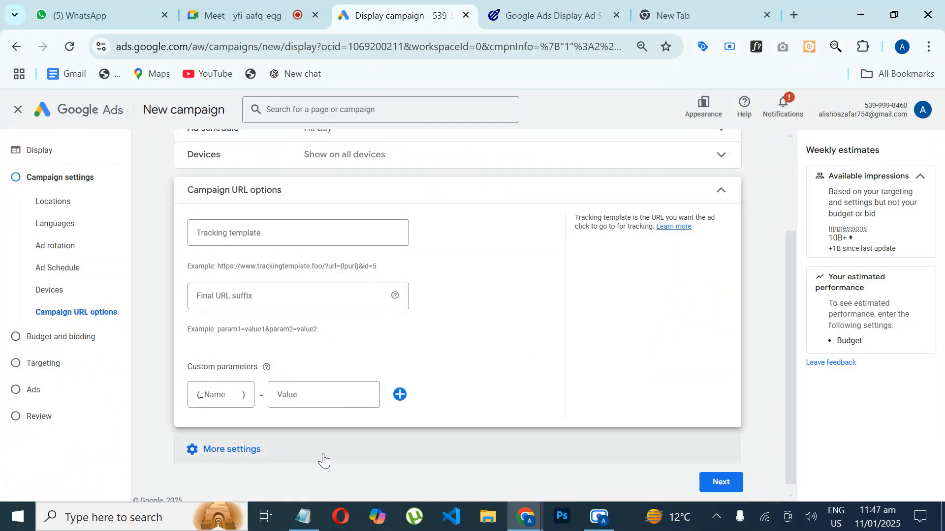
pyautogui.click(303, 516)
pyautogui.hotkey('ctrl', 'v')
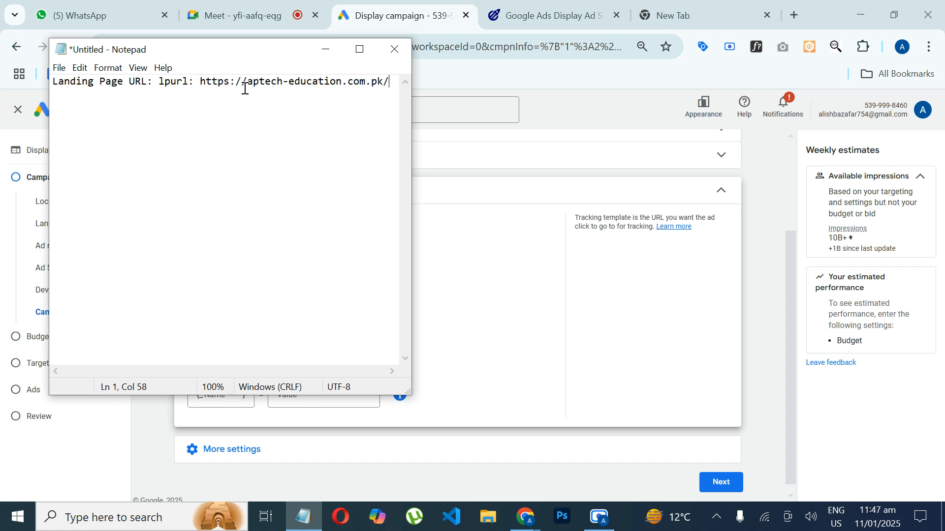
# Step: Enlarge the note window and add the heading "URL Tracking Template:" with "{lpurl}?" on the line beneath it
pyautogui.click(364, 51)
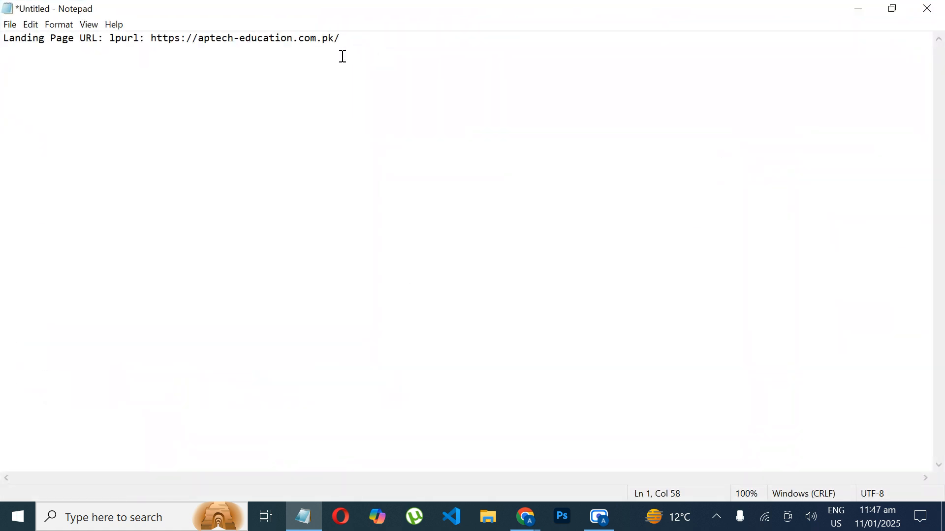
pyautogui.press('Return')
pyautogui.press('Return')
pyautogui.write('URL Tracking Templ')
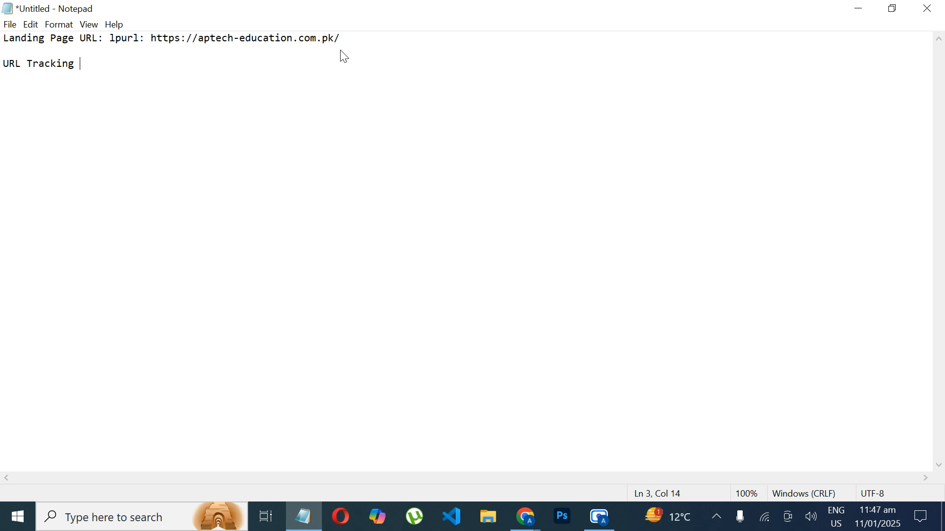
pyautogui.write('ate:(')
pyautogui.press('BackSpace')
pyautogui.press('Return')
pyautogui.write('{')
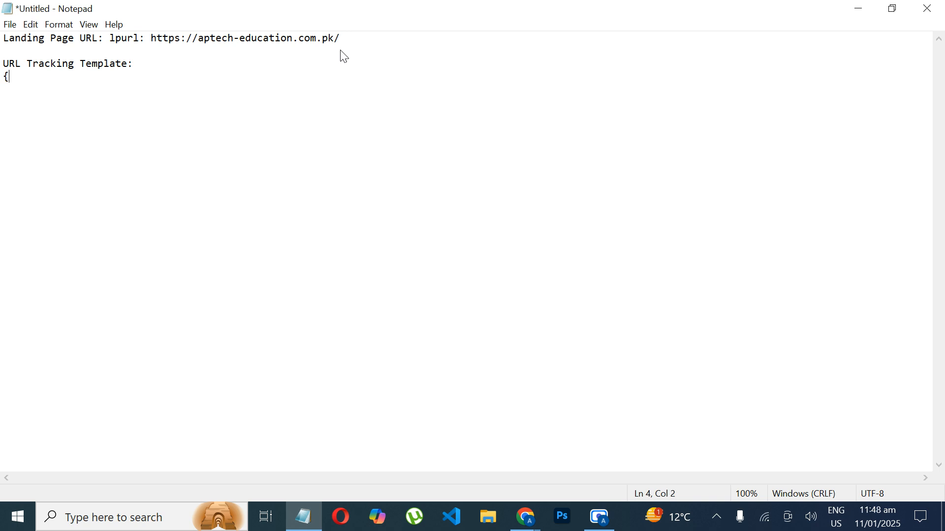
pyautogui.write('}')
pyautogui.write('lpurl')
pyautogui.press('Right')
pyautogui.write('?')
# Step: Highlight the "{lpurl}?" expression in the note to point out the landing page placeholder
pyautogui.moveTo(3, 78); pyautogui.dragTo(76, 80)
pyautogui.click(80, 75)
pyautogui.moveTo(4, 77); pyautogui.dragTo(58, 78)
pyautogui.click(67, 77)
pyautogui.click(102, 88)
# Step: In Chrome, append "?device=c&comp" to the display ad sizes article's address to illustrate URL parameters, without loading it
pyautogui.click(424, 453)
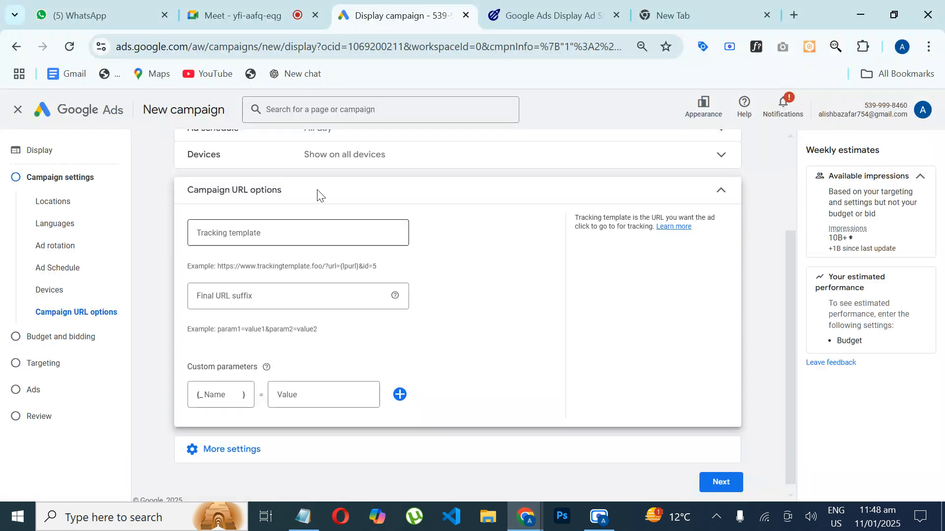
pyautogui.click(500, 19)
pyautogui.click(383, 46)
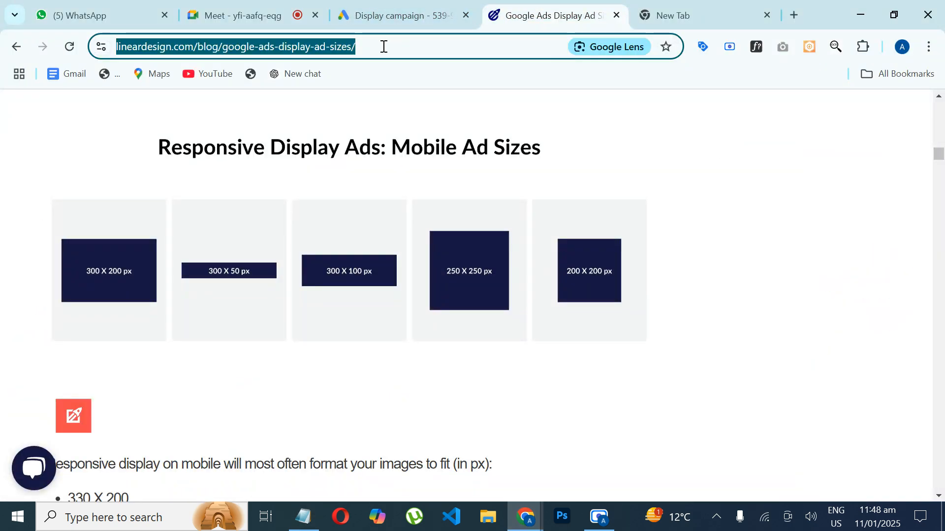
pyautogui.click(394, 48)
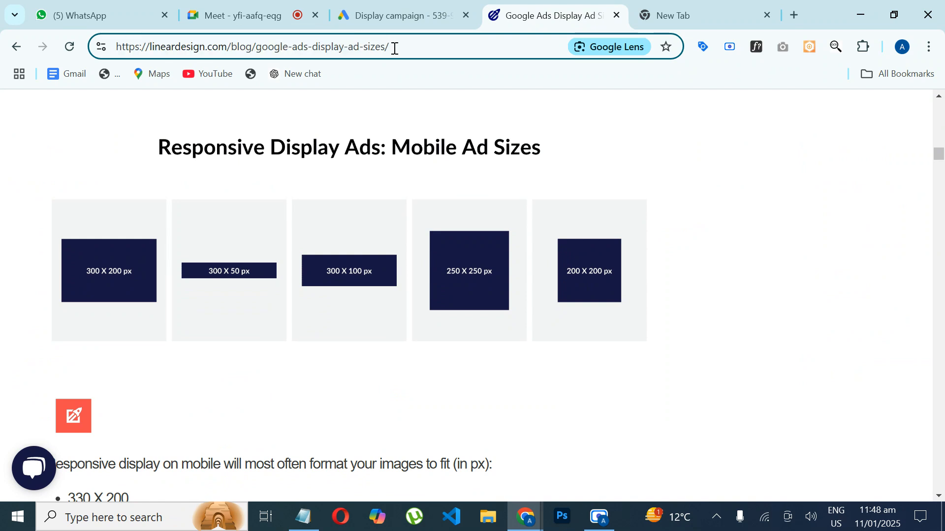
pyautogui.write('?de')
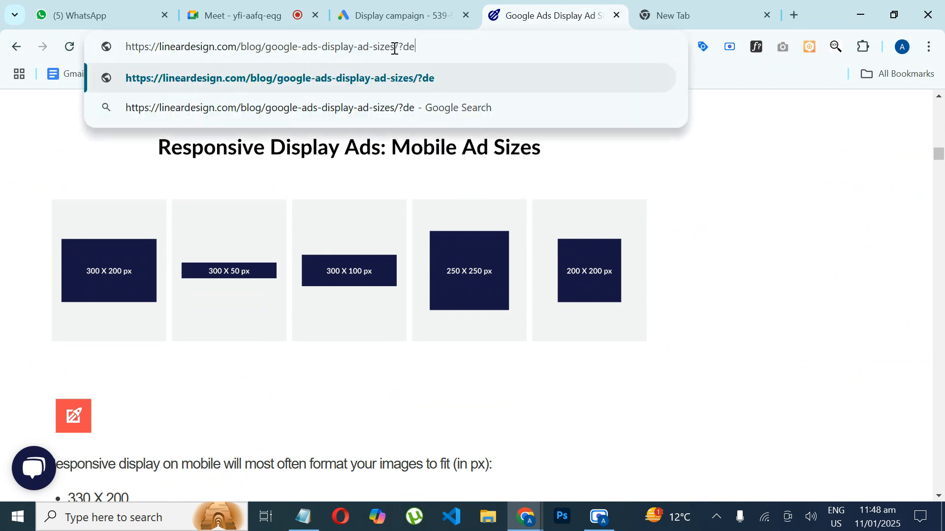
pyautogui.write('vice=')
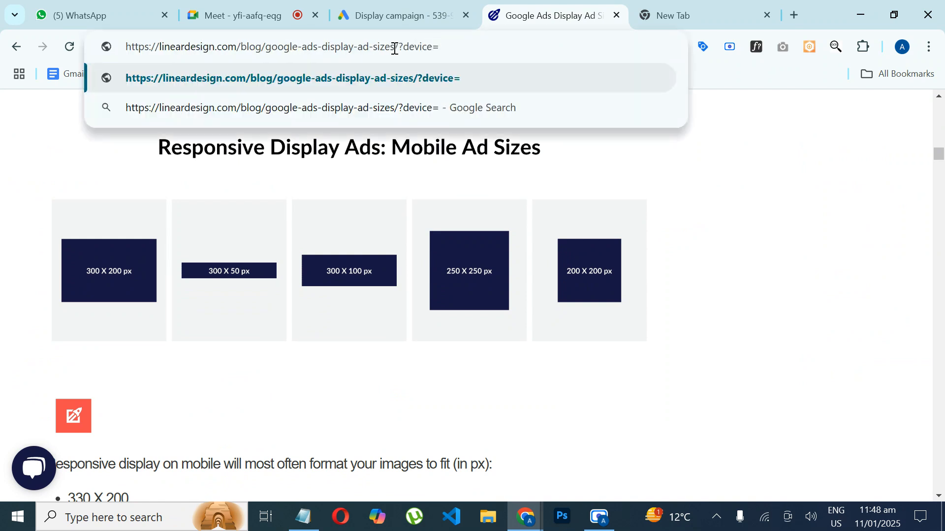
pyautogui.write('c')
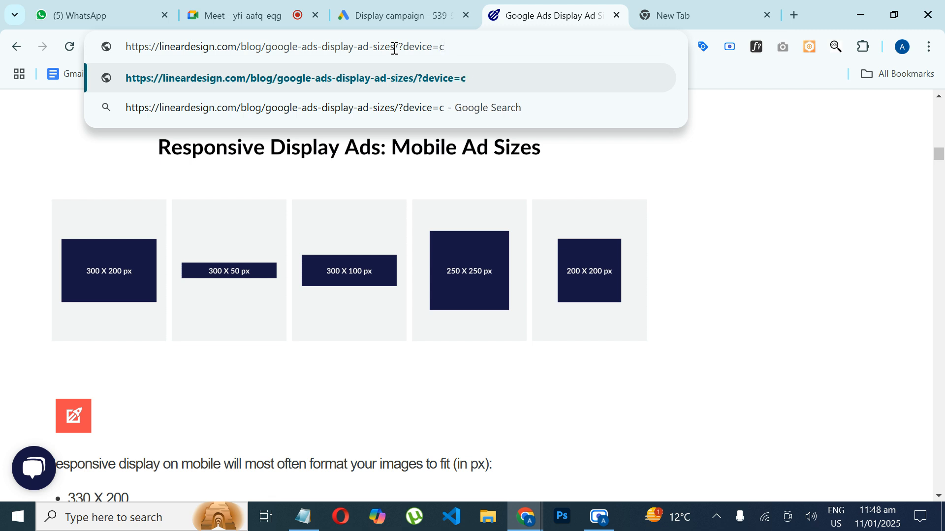
pyautogui.write('&')
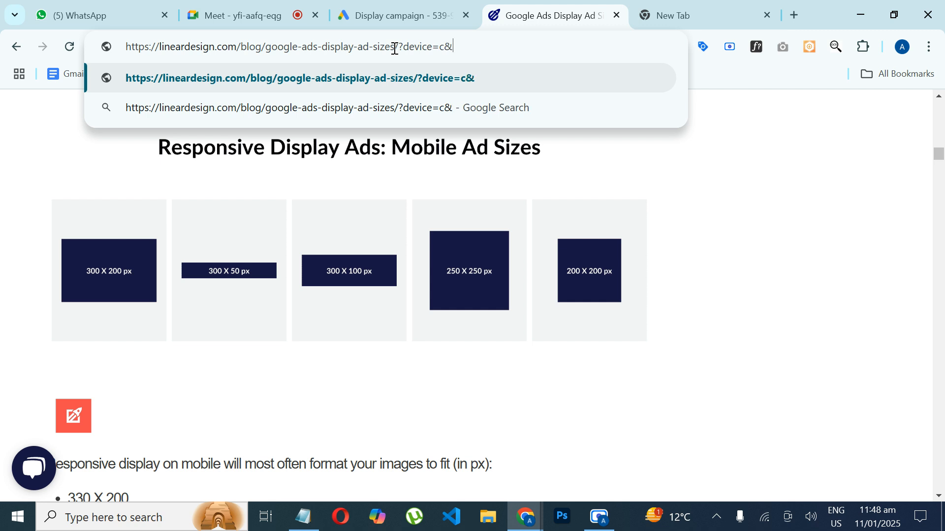
pyautogui.write('comp')
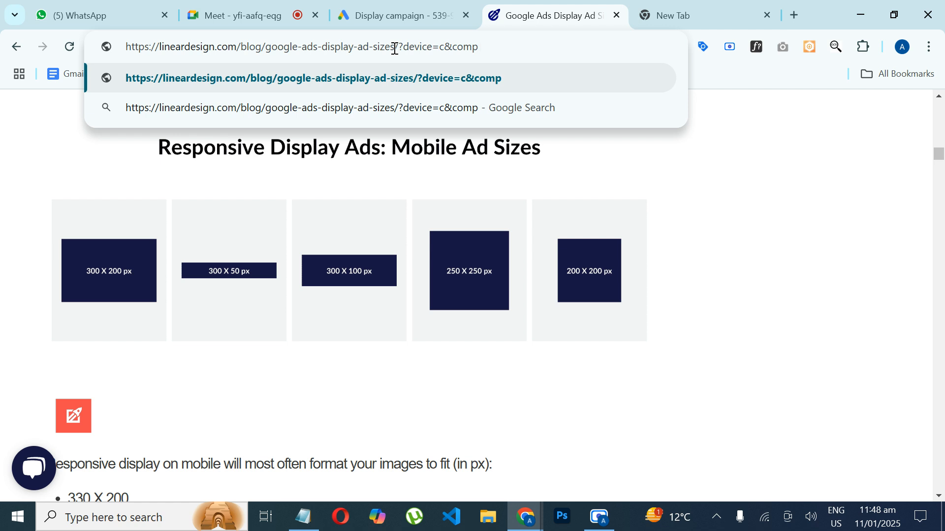
pyautogui.click(670, 187)
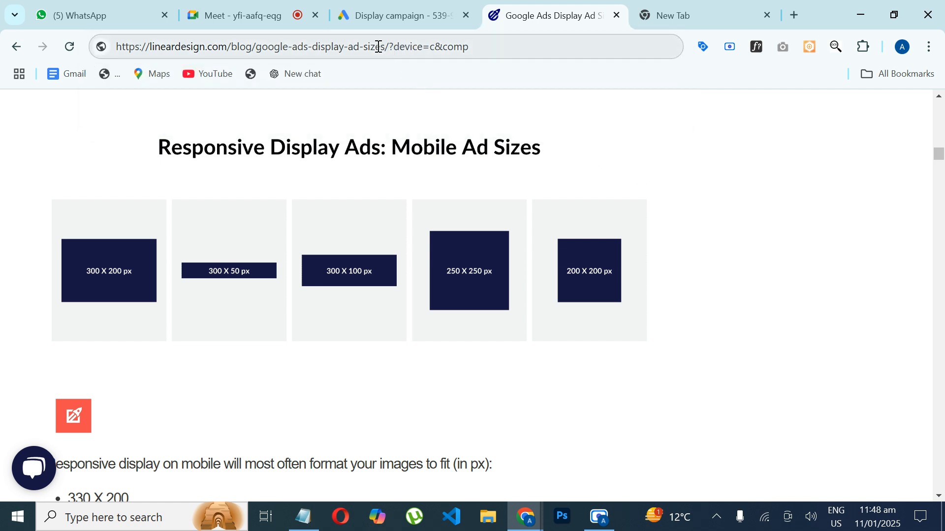
pyautogui.moveTo(352, 44); pyautogui.dragTo(527, 46)
pyautogui.click(738, 114)
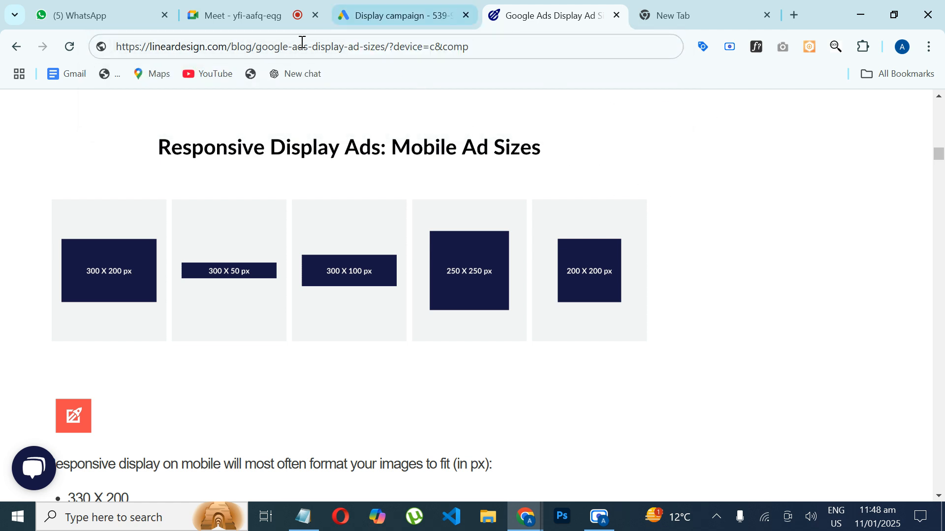
# Step: Back in Notepad, complete the tracking template line as "{lpurl}?device={device}"
pyautogui.click(304, 516)
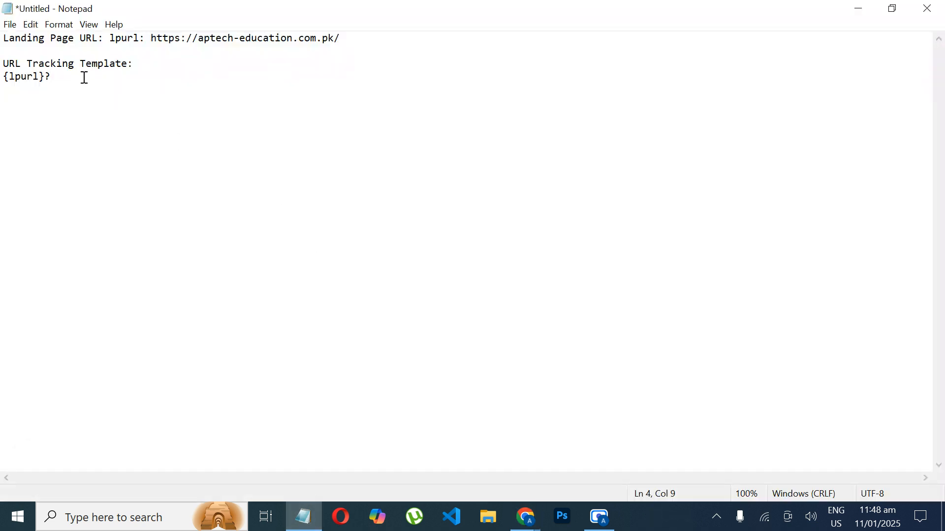
pyautogui.write('device={}')
pyautogui.press('Left')
pyautogui.write('device')
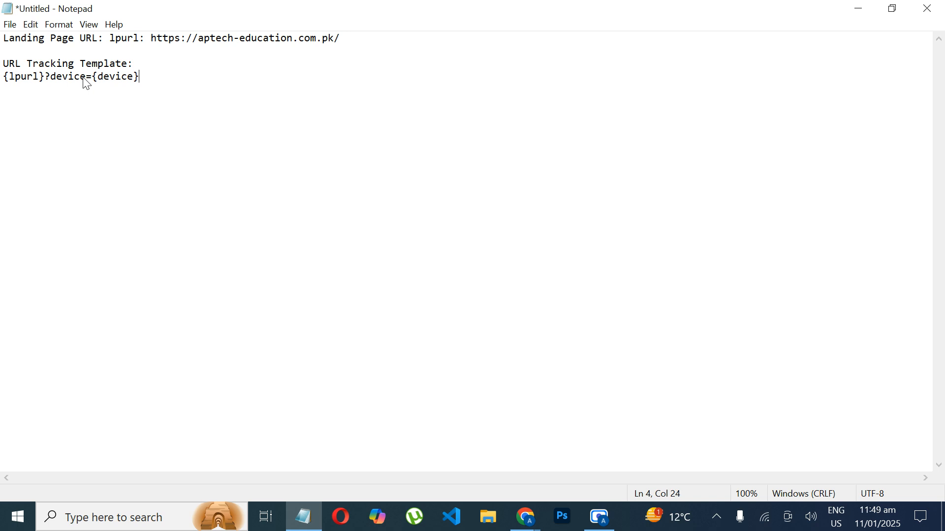
pyautogui.press('Return')
pyautogui.press('Return')
pyautogui.write('{')
pyautogui.hotkey('ctrl', 'v')
pyautogui.write('}')
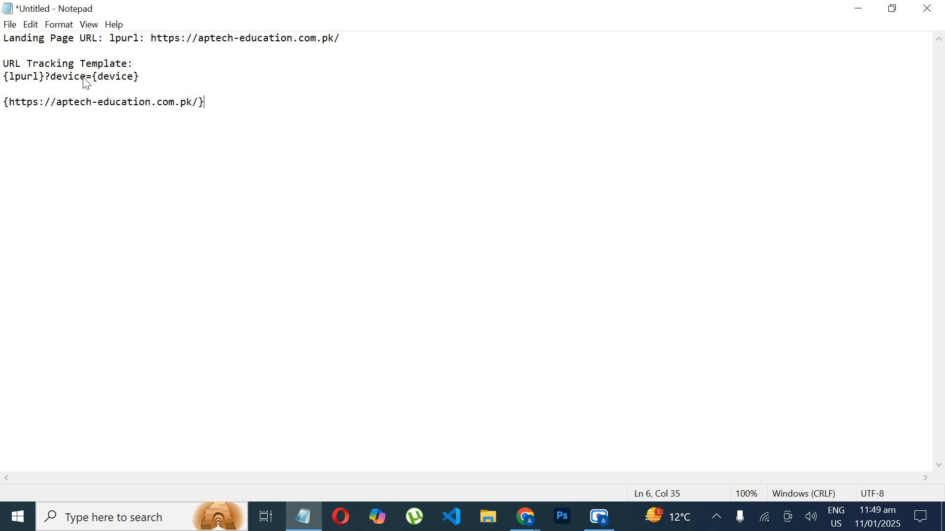
pyautogui.write('?')
pyautogui.write('device=')
pyautogui.write('{')
pyautogui.press('BackSpace')
pyautogui.write('t')
pyautogui.moveTo(3, 103); pyautogui.dragTo(293, 102)
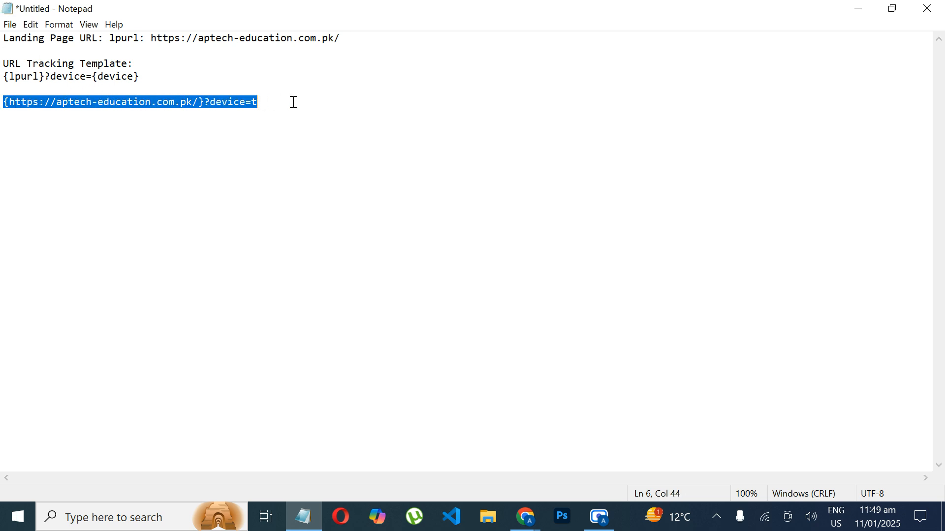
pyautogui.press('BackSpace')
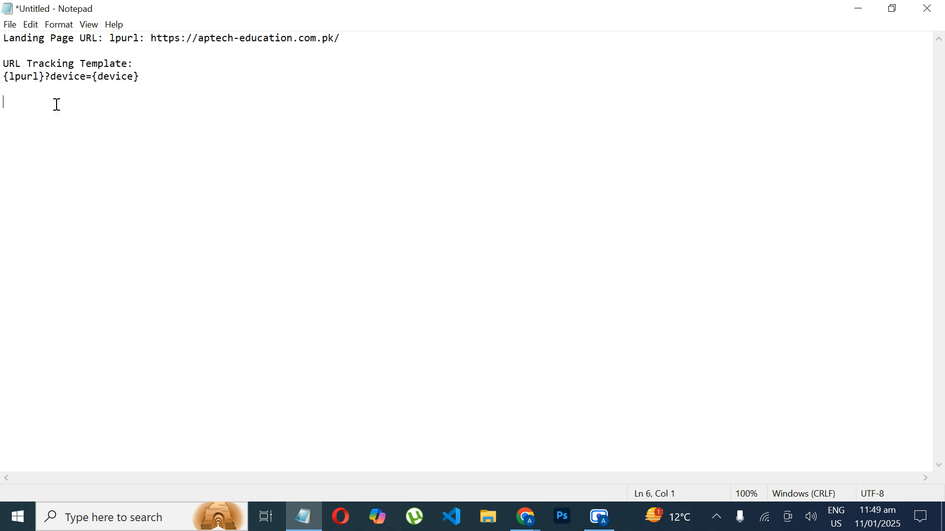
# Step: Duplicate the "{lpurl}?device={device}" template onto the line directly below it
pyautogui.click(5, 84)
pyautogui.moveTo(158, 83); pyautogui.dragTo(2, 79)
pyautogui.hotkey('ctrl', 'c')
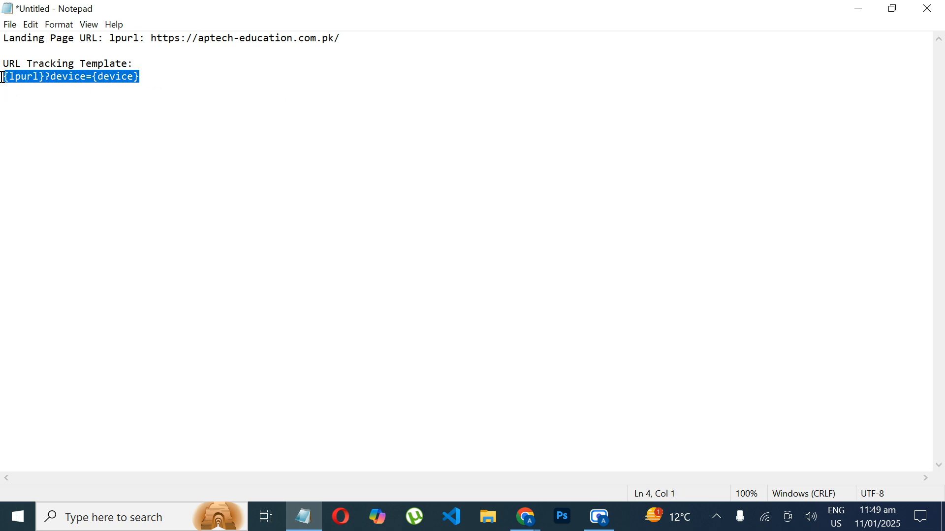
pyautogui.press('Down')
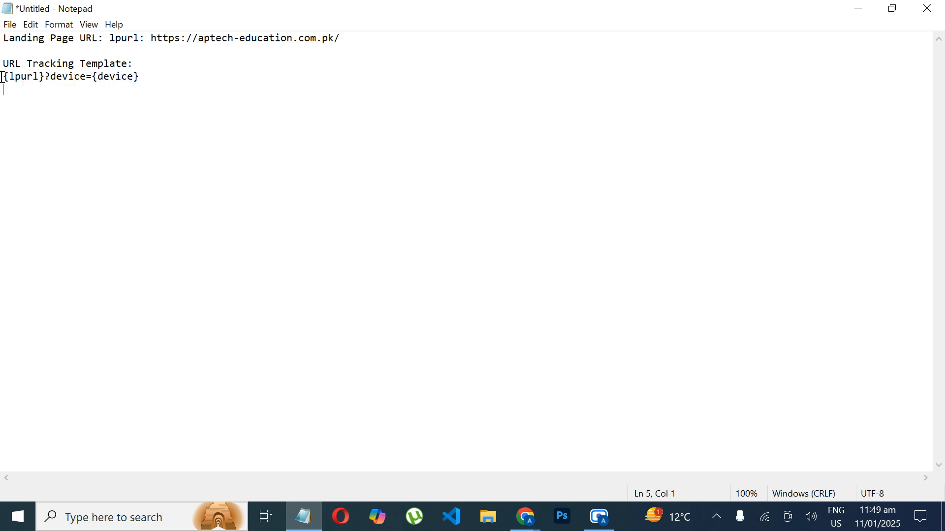
pyautogui.hotkey('ctrl', 'v')
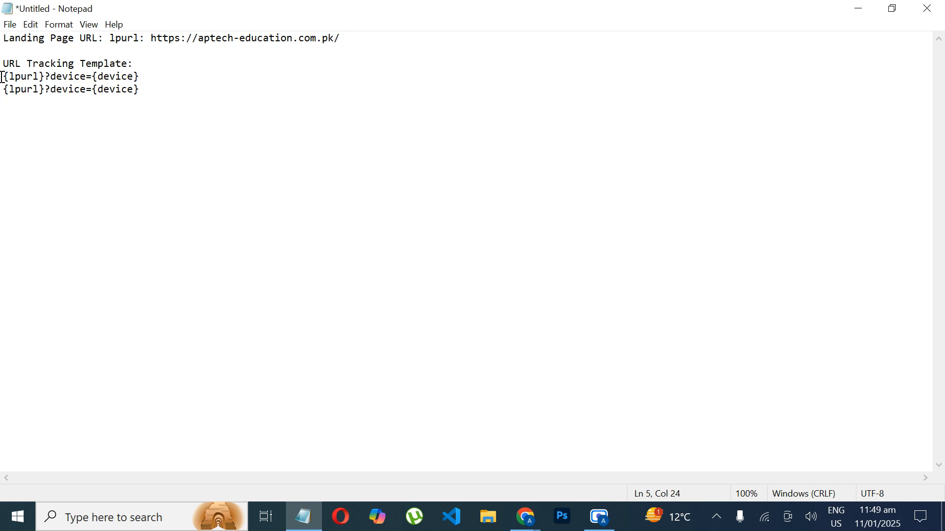
# Step: Change the duplicated device template to "{lpurl}?compaignid={compaignid}"
pyautogui.moveTo(50, 89); pyautogui.dragTo(90, 91)
pyautogui.write('c')
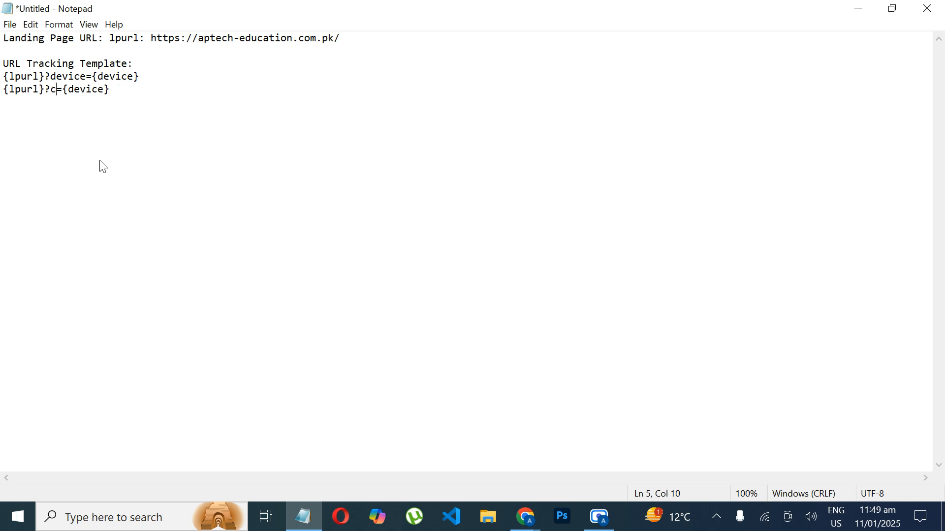
pyautogui.write('ompaigni')
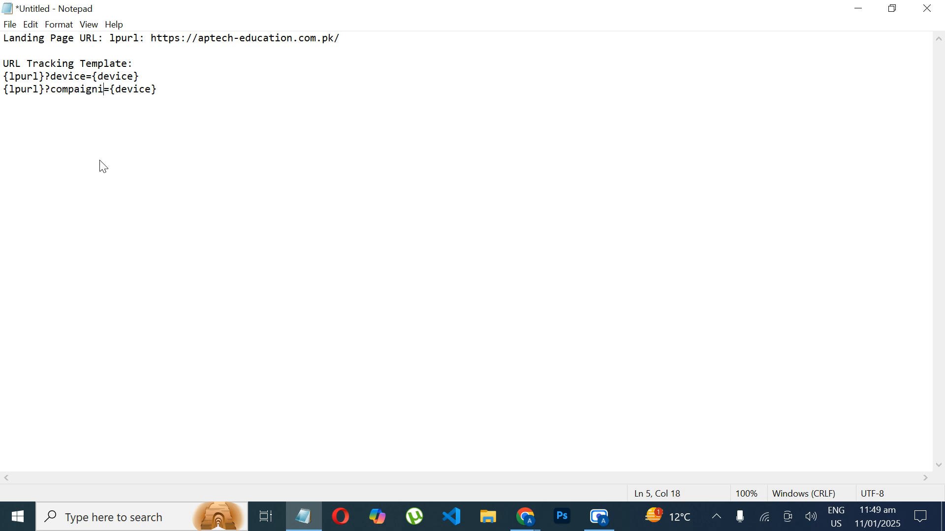
pyautogui.write('d')
pyautogui.moveTo(121, 89); pyautogui.dragTo(156, 90)
pyautogui.write('compainid')
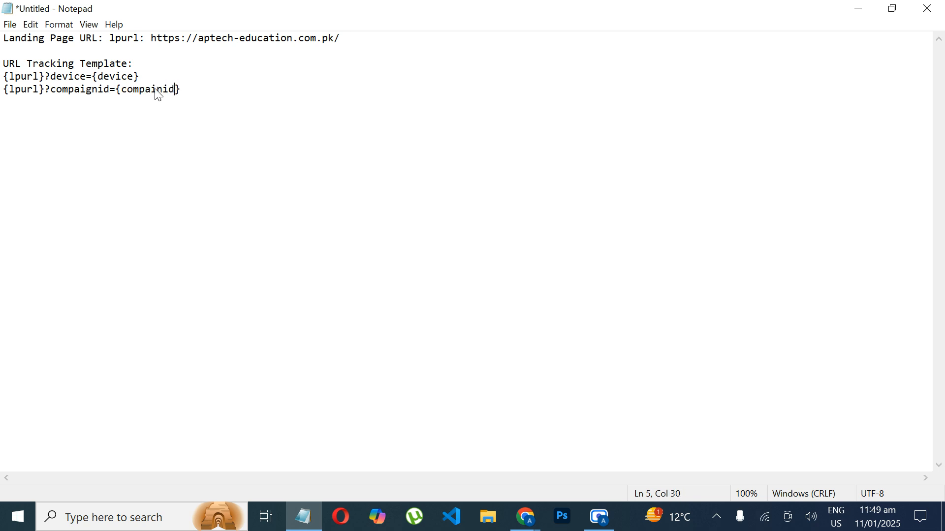
pyautogui.click(157, 89)
pyautogui.write('g')
pyautogui.click(199, 90)
# Step: Duplicate the "{lpurl}?compaignid={compaignid}" template onto a new line below it
pyautogui.press('Return')
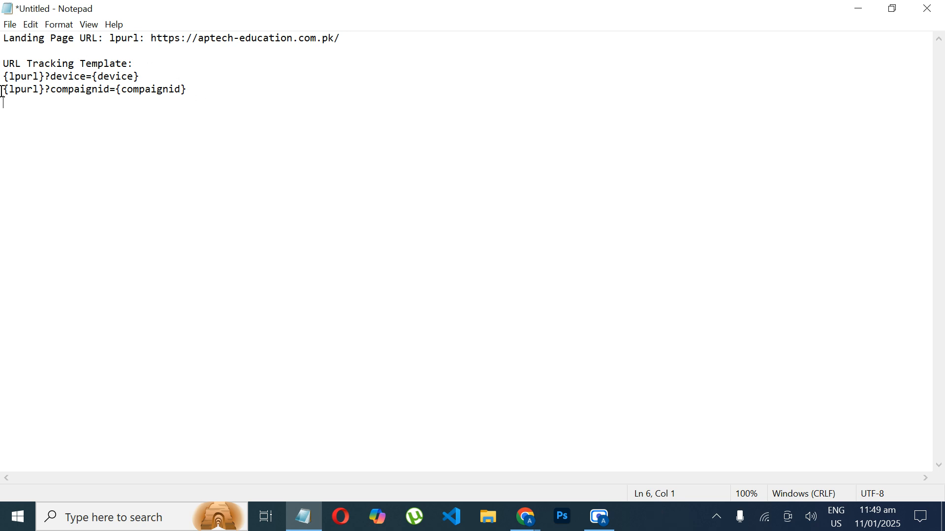
pyautogui.moveTo(4, 91); pyautogui.dragTo(226, 89)
pyautogui.hotkey('ctrl', 'c')
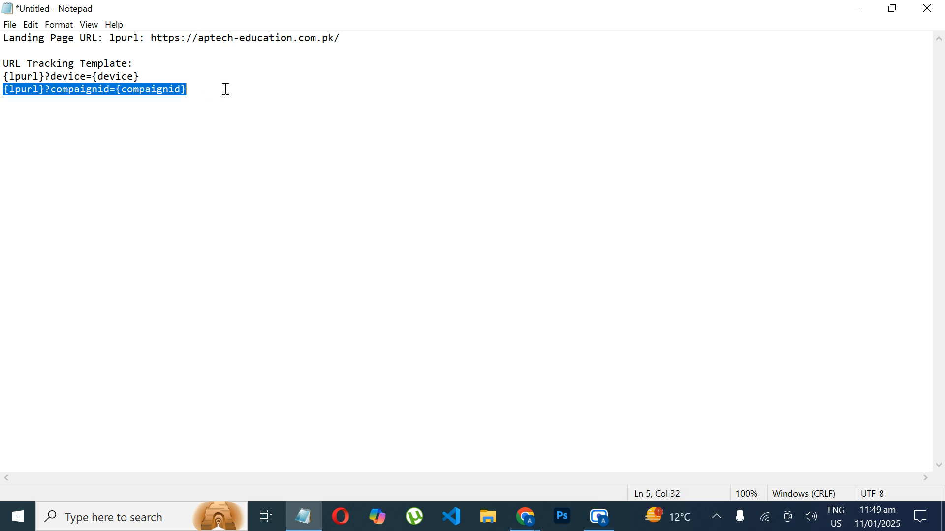
pyautogui.press('Down')
pyautogui.hotkey('ctrl', 'v')
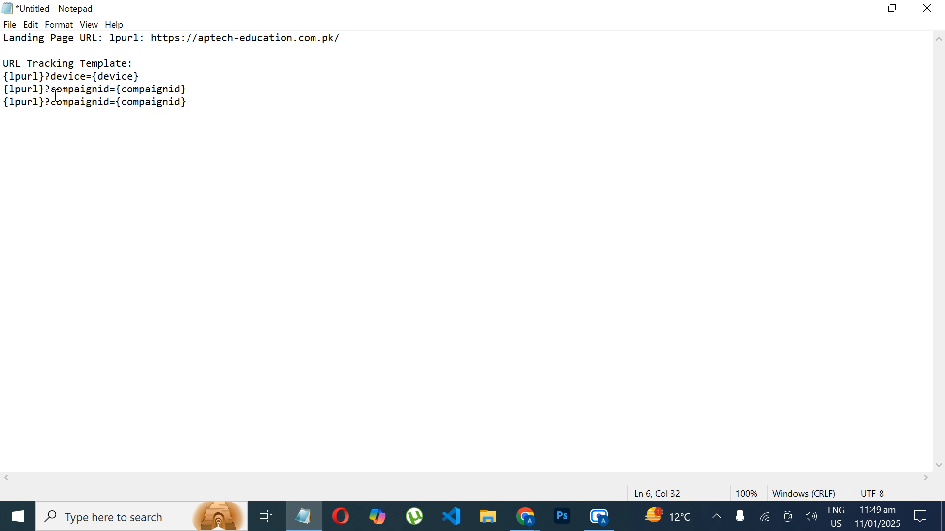
# Step: Change the last duplicated template line to "{lpurl}?adgroupid={adgroupid}"
pyautogui.moveTo(50, 102); pyautogui.dragTo(96, 101)
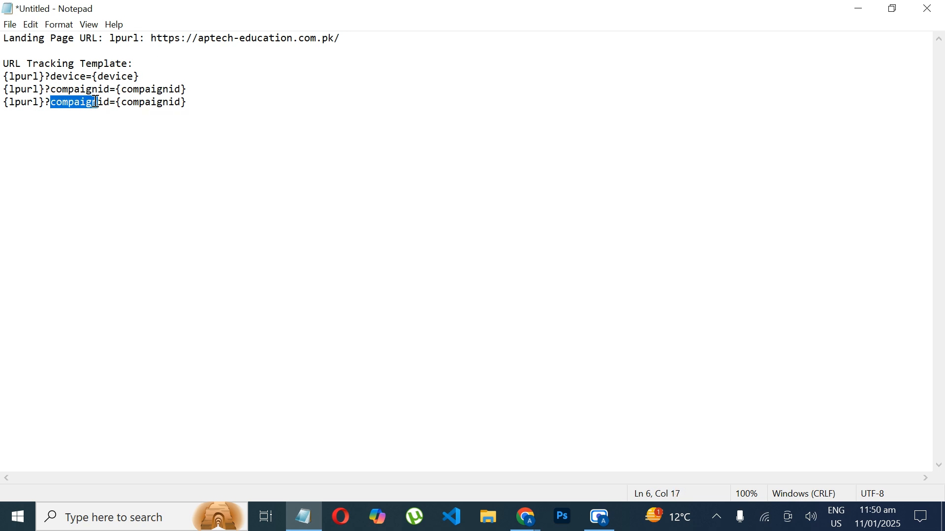
pyautogui.write('ag')
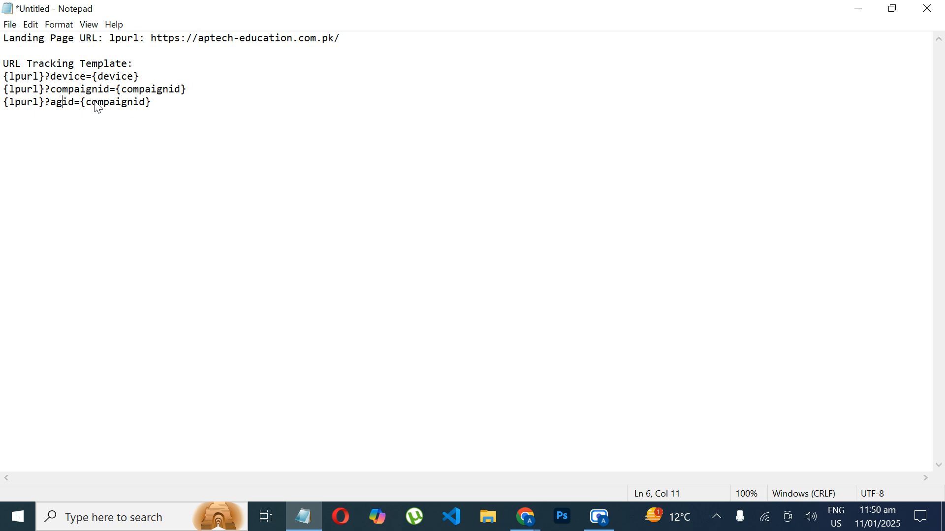
pyautogui.press('BackSpace')
pyautogui.write('dgro')
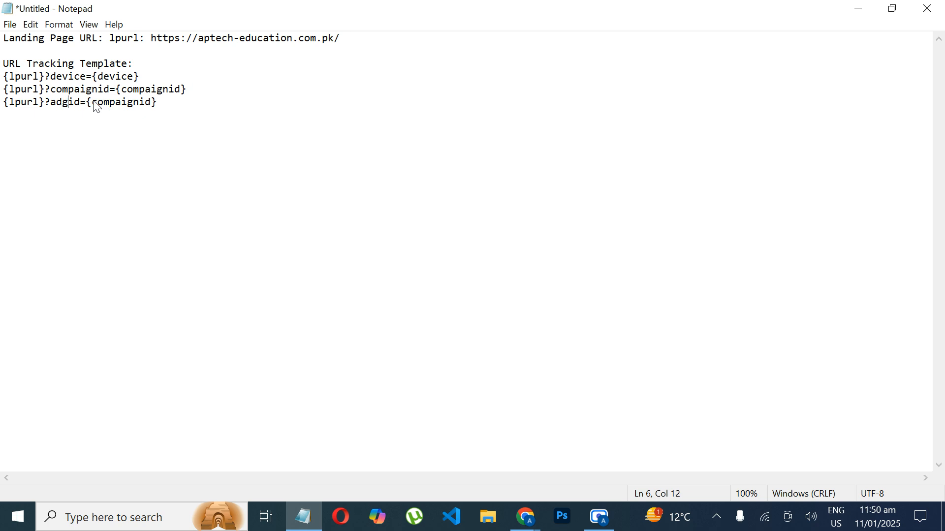
pyautogui.write('up')
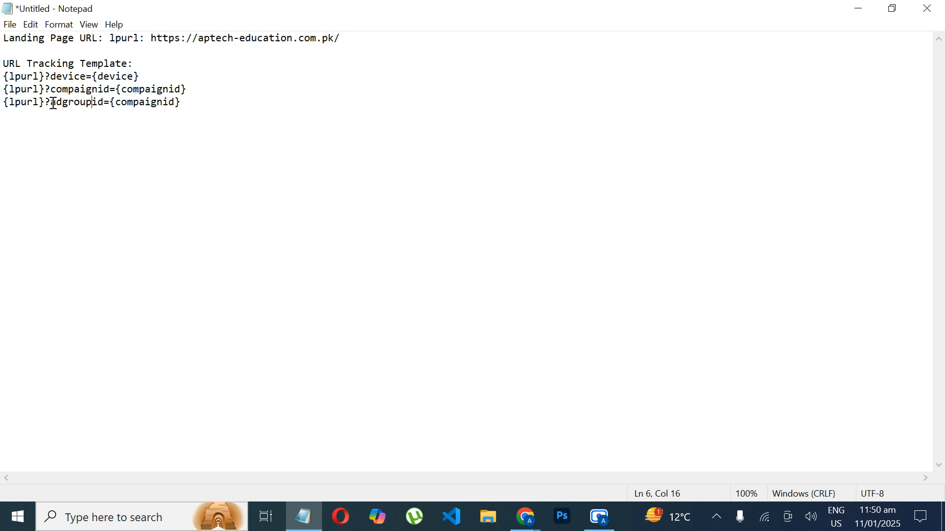
pyautogui.moveTo(51, 102); pyautogui.dragTo(174, 103)
pyautogui.press('BackSpace')
pyautogui.press('BackSpace')
pyautogui.write('adgroupid')
pyautogui.press('End')
# Step: Add a keyword template line "{lpurl}?keyword={}" below the ad group template
pyautogui.press('Return')
pyautogui.moveTo(4, 103); pyautogui.dragTo(18, 104)
pyautogui.click(18, 115)
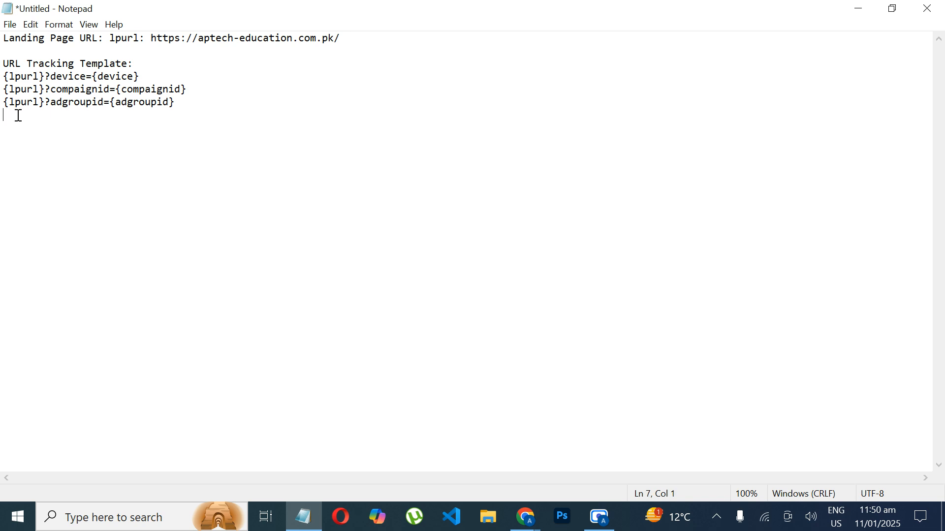
pyautogui.write('{lpurl}?keyword=')
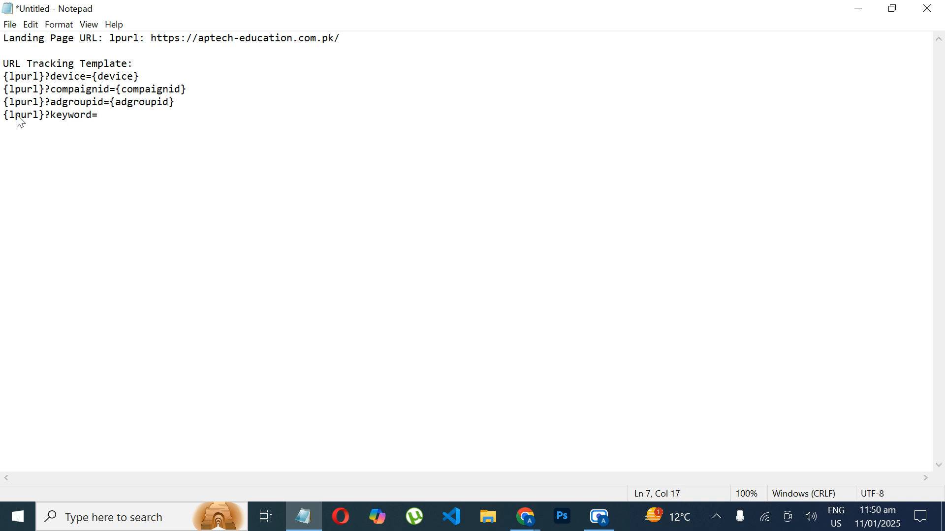
pyautogui.write('{}')
# Step: Switch to Chrome and search Google for "url tracking template google ads" in the empty tab
pyautogui.moveTo(526, 522)
pyautogui.click(381, 444)
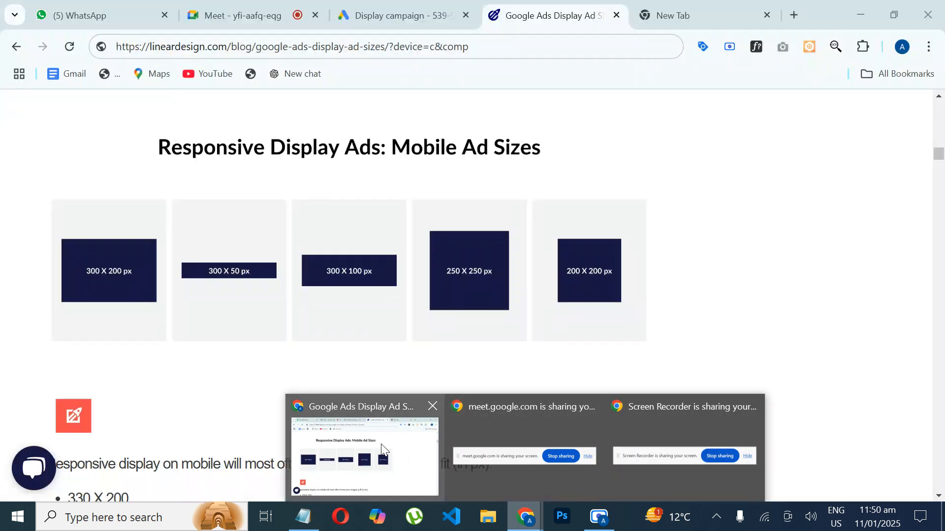
pyautogui.click(679, 16)
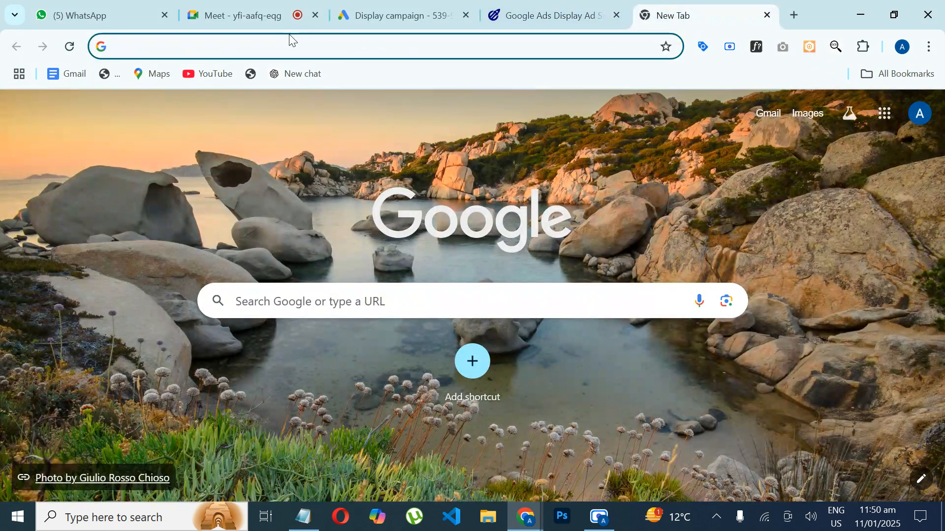
pyautogui.click(283, 48)
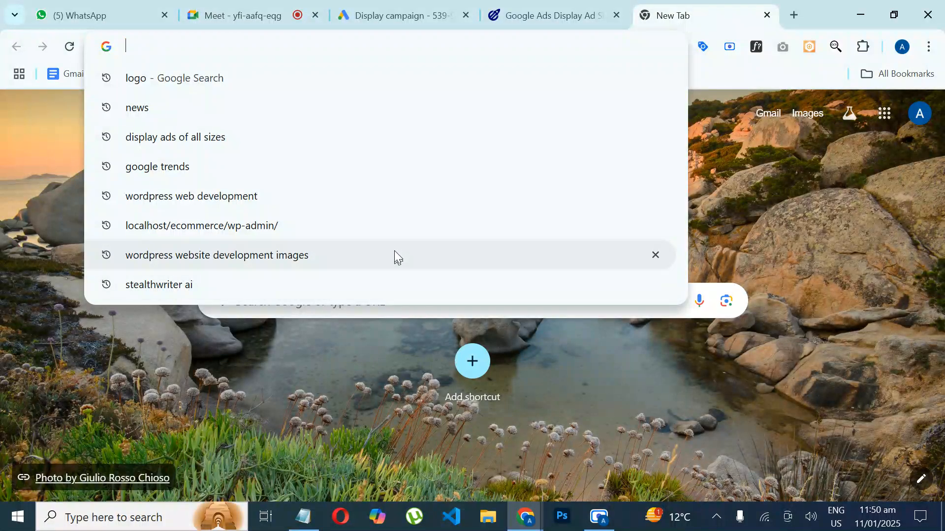
pyautogui.write('url ')
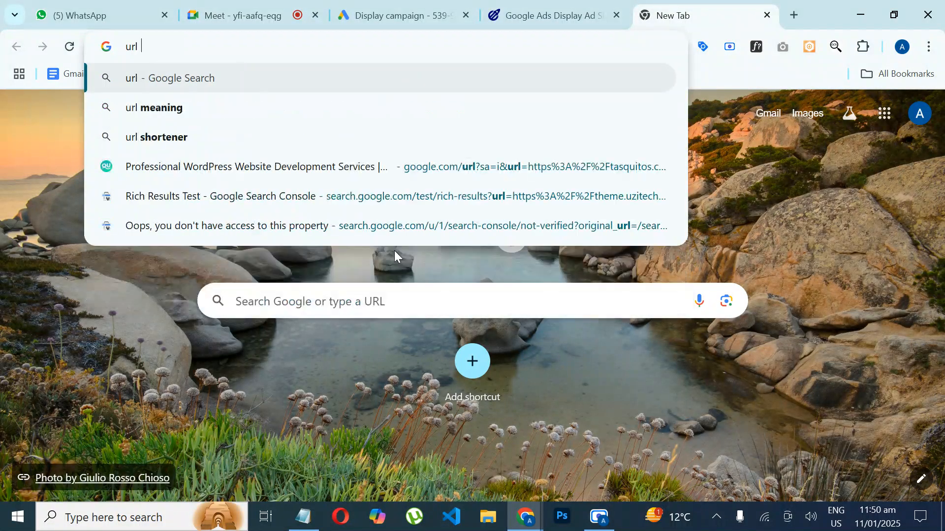
pyautogui.write('tracking te')
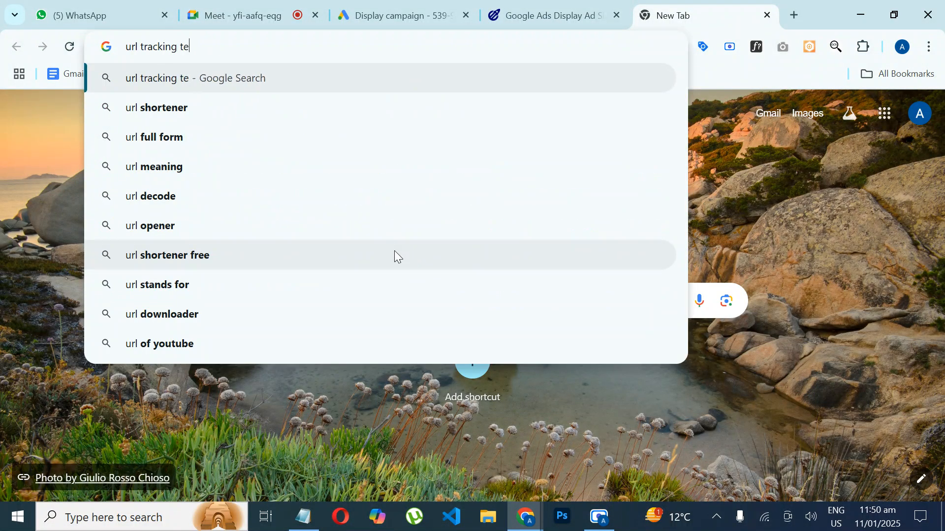
pyautogui.write('mplate')
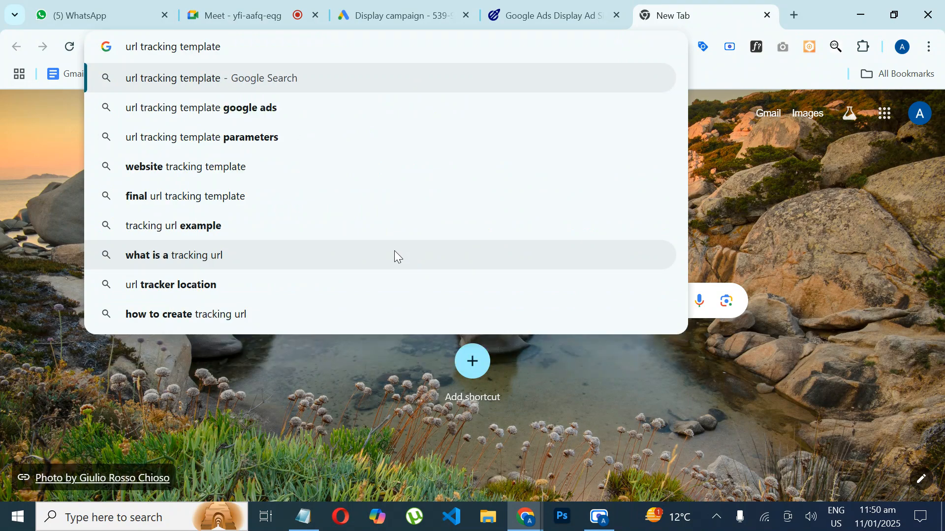
pyautogui.press('Down')
pyautogui.press('Return')
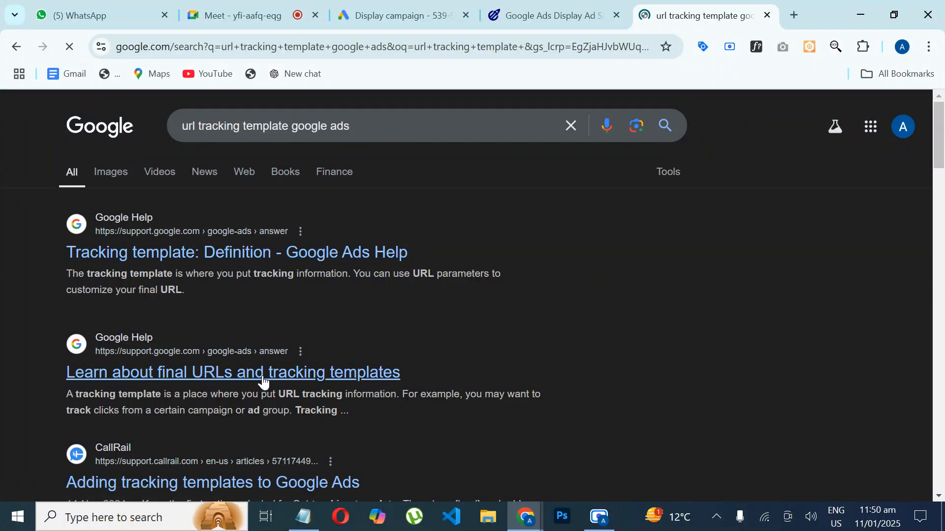
# Step: Open the Google Ads Help article "Learn about final URLs and tracking templates" and read its explanation of the final URL
pyautogui.click(123, 368)
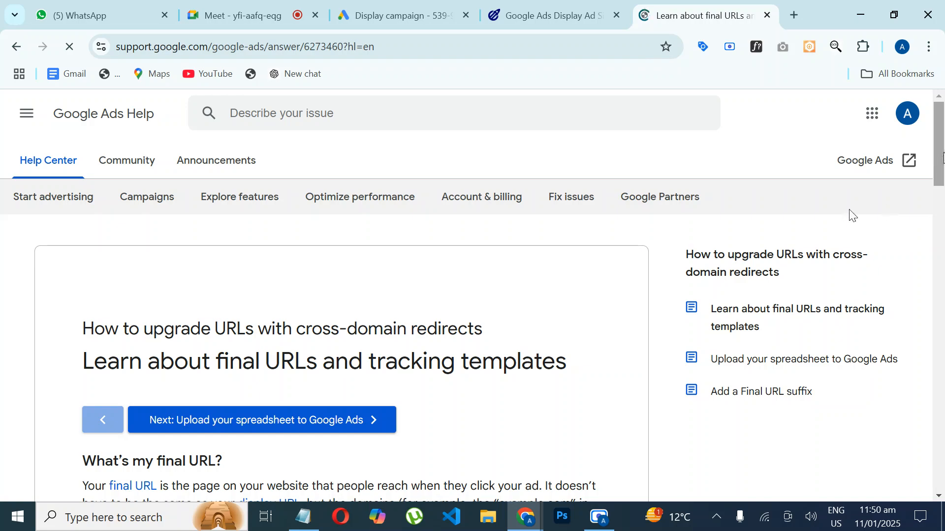
pyautogui.scroll(-5, 265, 215)
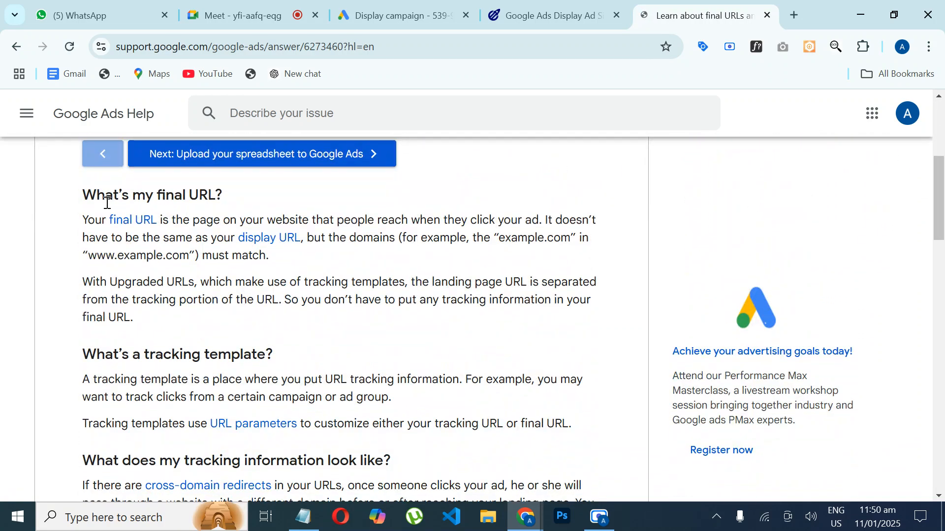
pyautogui.moveTo(83, 195); pyautogui.dragTo(247, 198)
pyautogui.click(151, 195)
pyautogui.moveTo(193, 221); pyautogui.dragTo(541, 217)
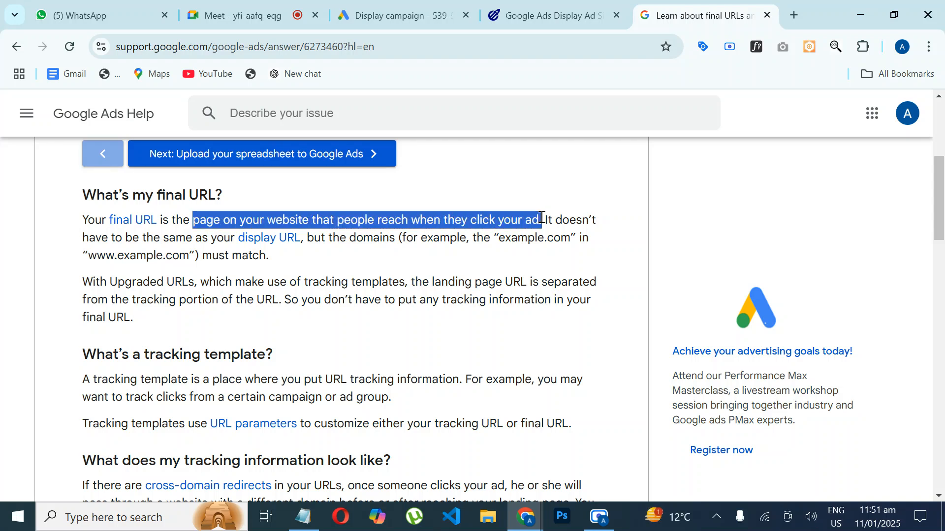
pyautogui.click(412, 242)
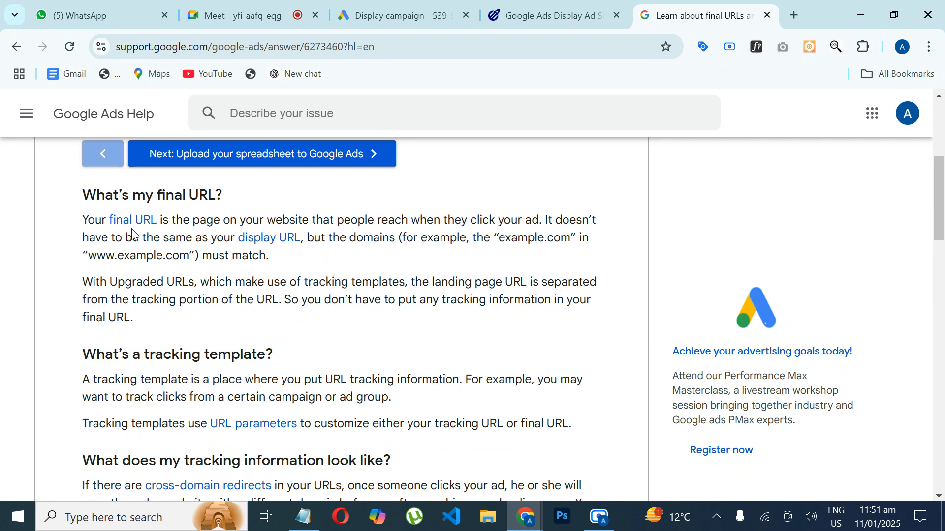
pyautogui.tripleClick(435, 225)
pyautogui.click(300, 237)
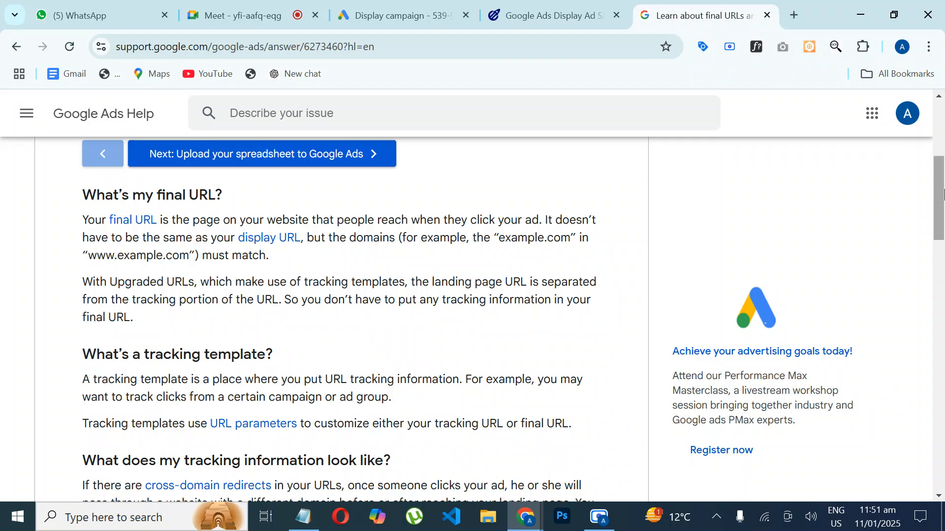
# Step: Read the article's "What's a tracking template?" section, highlighting its first paragraph
pyautogui.moveTo(942, 192); pyautogui.dragTo(942, 229)
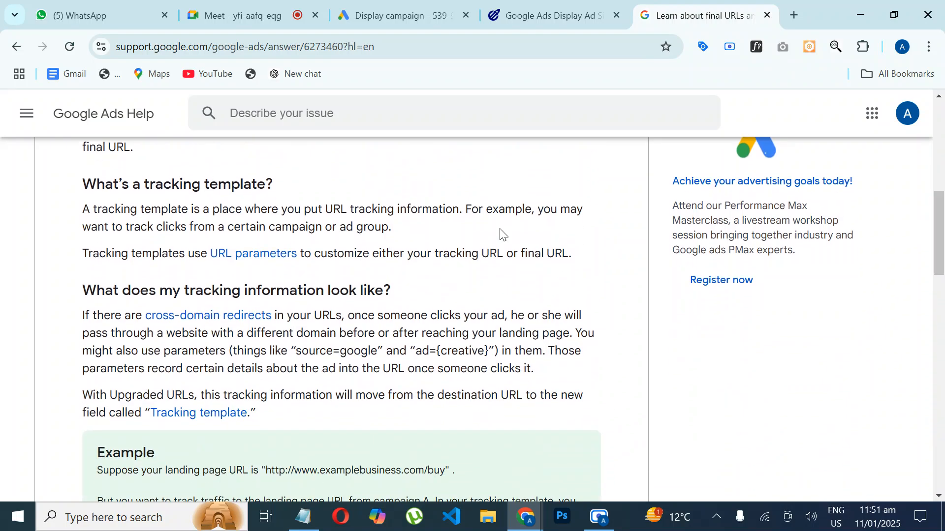
pyautogui.moveTo(81, 212); pyautogui.dragTo(388, 226)
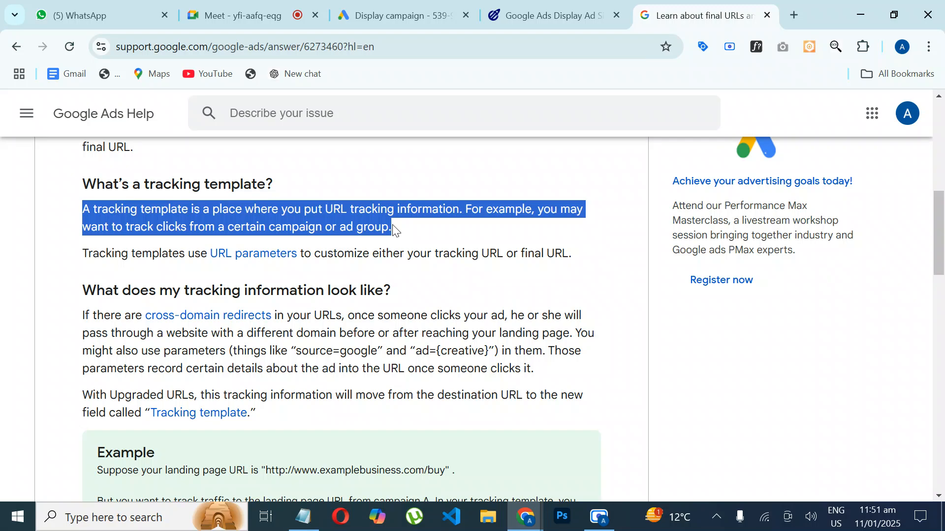
pyautogui.click(332, 225)
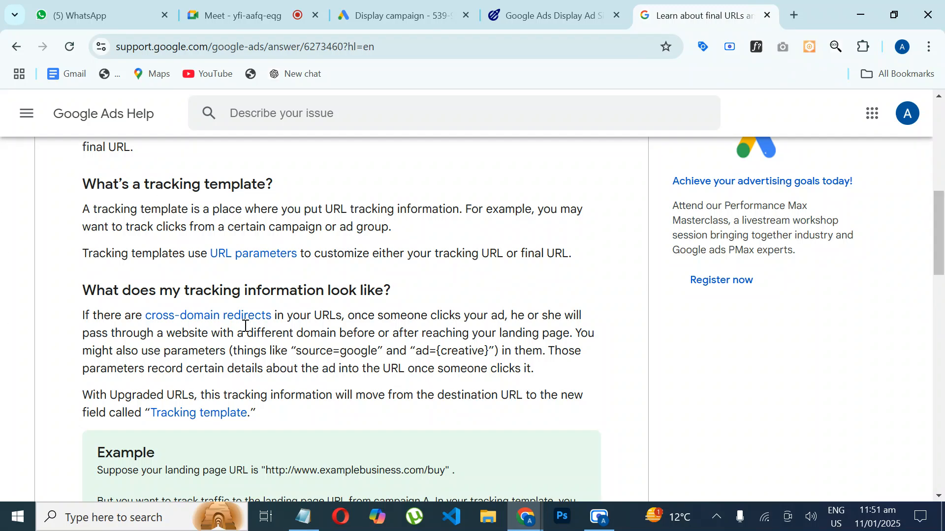
# Step: Skim the linked "URL parameters" help article, then return to the Google search results
pyautogui.moveTo(939, 253); pyautogui.dragTo(941, 219)
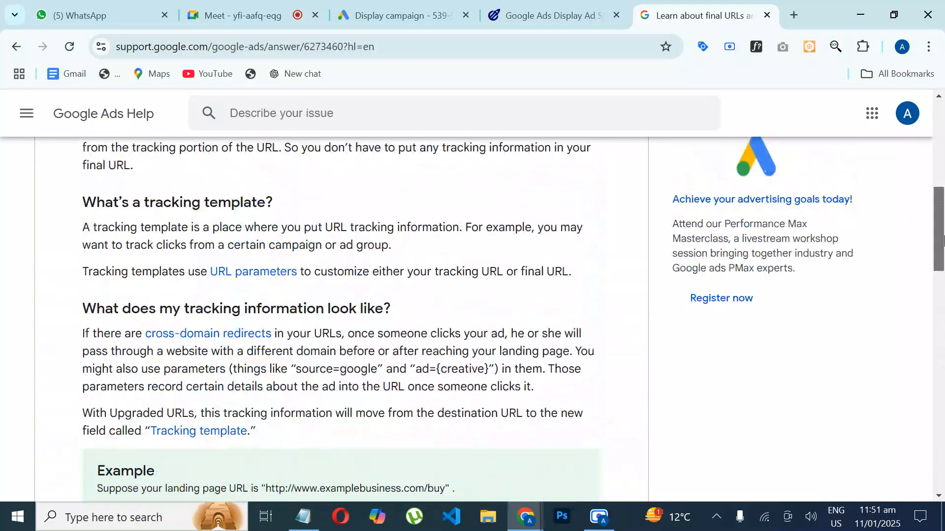
pyautogui.click(274, 278)
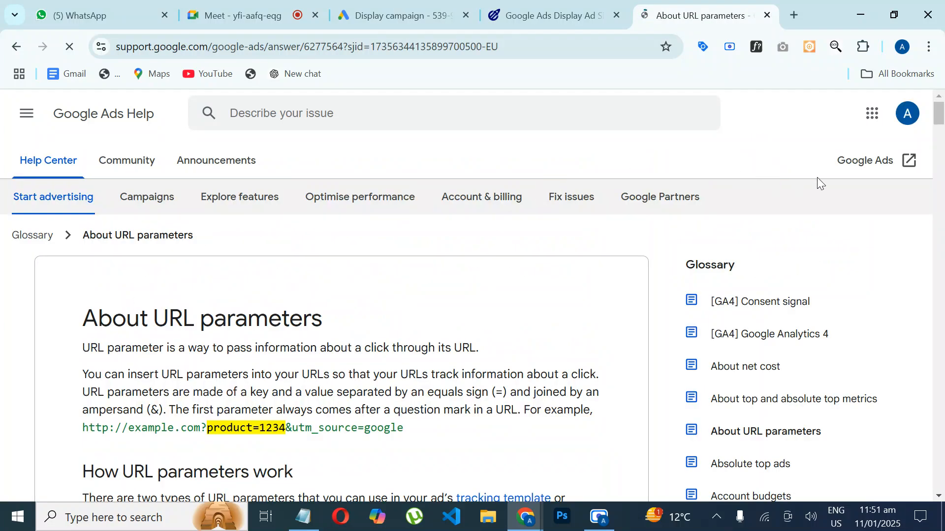
pyautogui.scroll(-5, 940, 143)
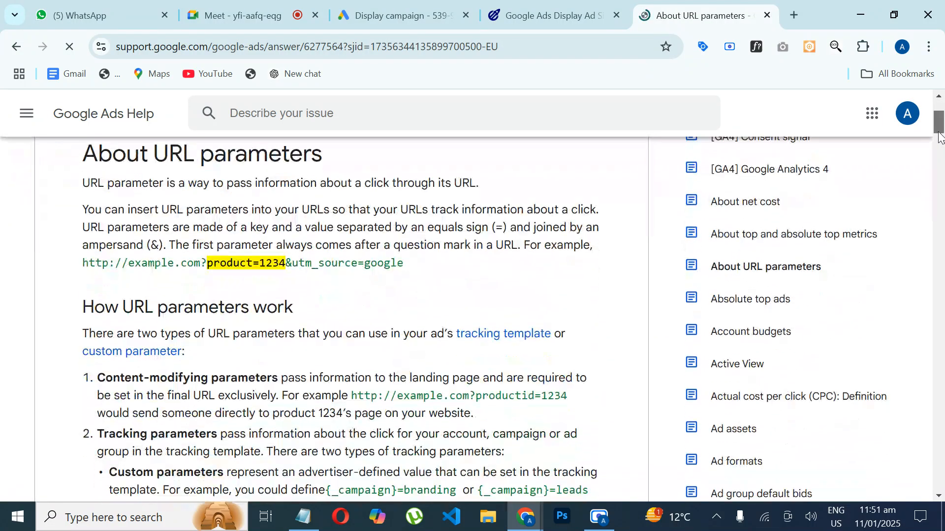
pyautogui.moveTo(939, 139); pyautogui.dragTo(943, 88)
pyautogui.click(16, 48)
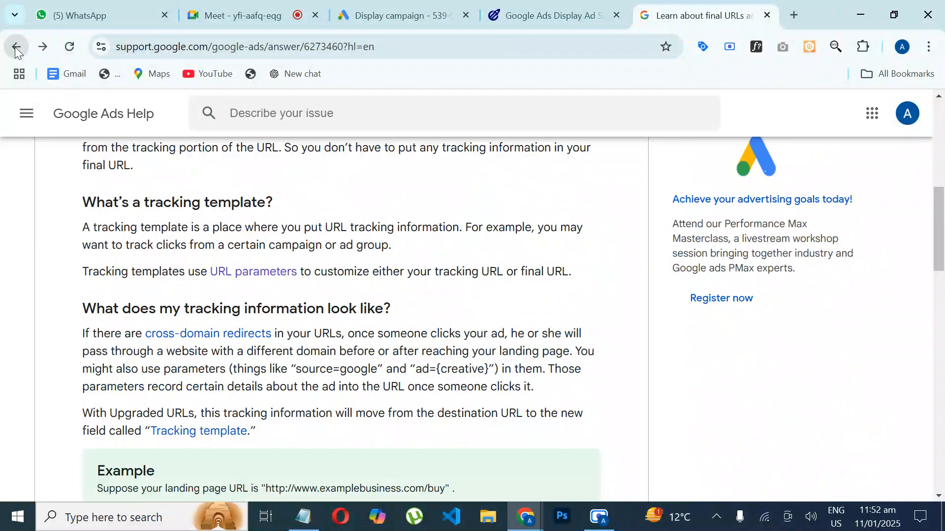
pyautogui.click(16, 48)
# Step: Skim the CallRail article "Adding tracking templates to Google Ads" and return to the search results
pyautogui.scroll(-6, 521, 290)
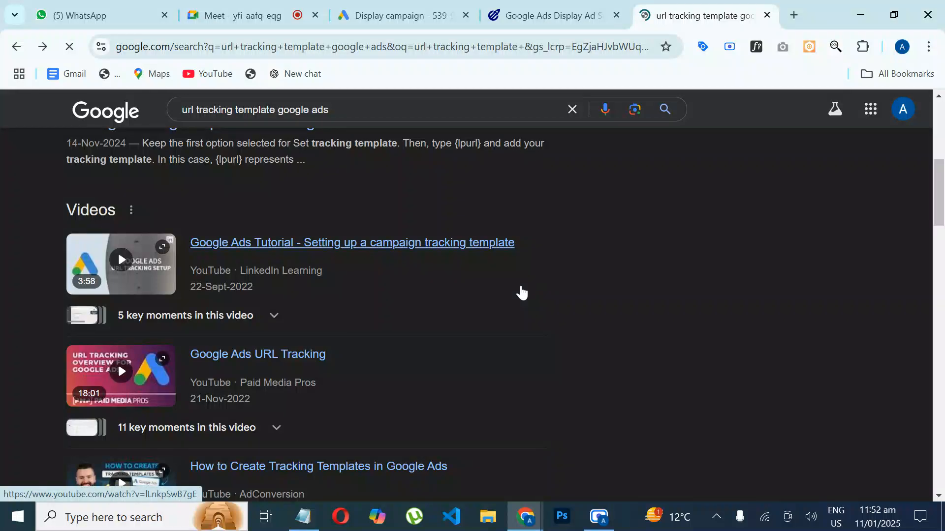
pyautogui.moveTo(937, 200); pyautogui.dragTo(941, 174)
pyautogui.click(220, 279)
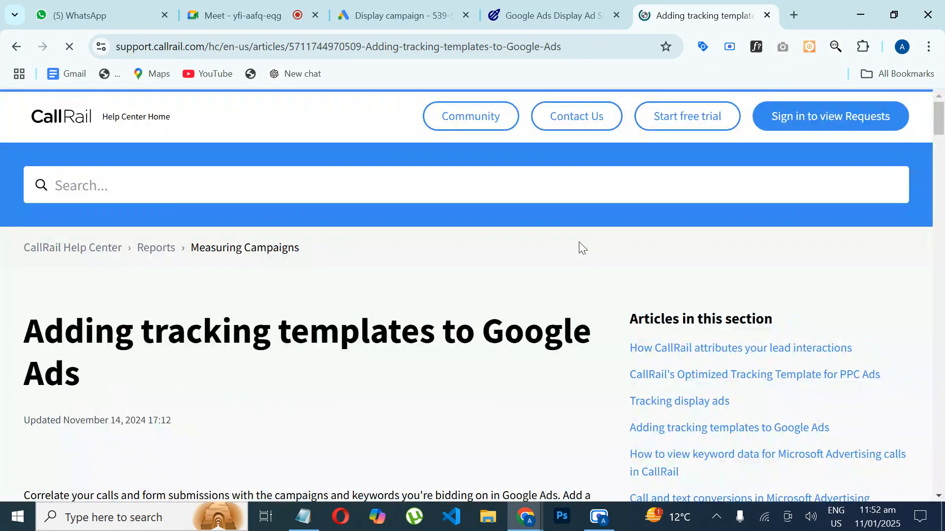
pyautogui.moveTo(941, 128); pyautogui.dragTo(942, 463)
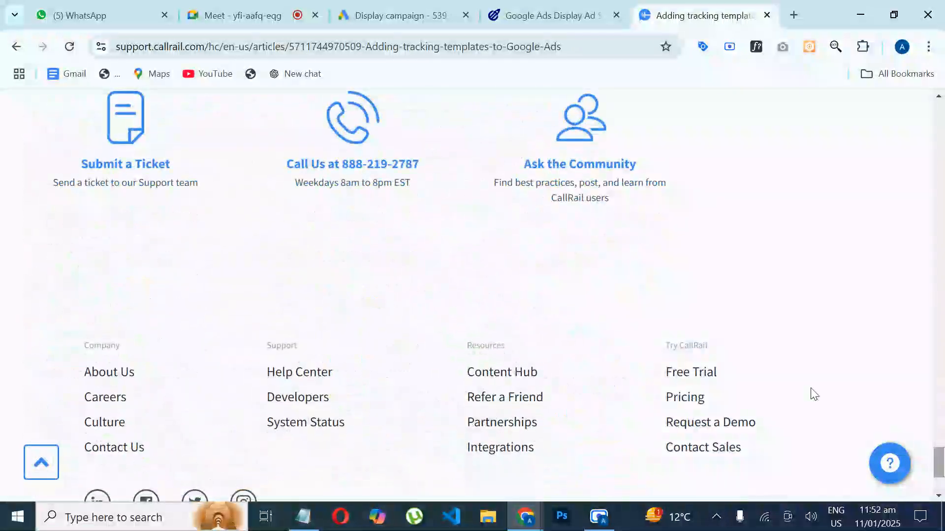
pyautogui.click(16, 47)
# Step: Search Google for "list of url parameters tracking template"
pyautogui.click(343, 111)
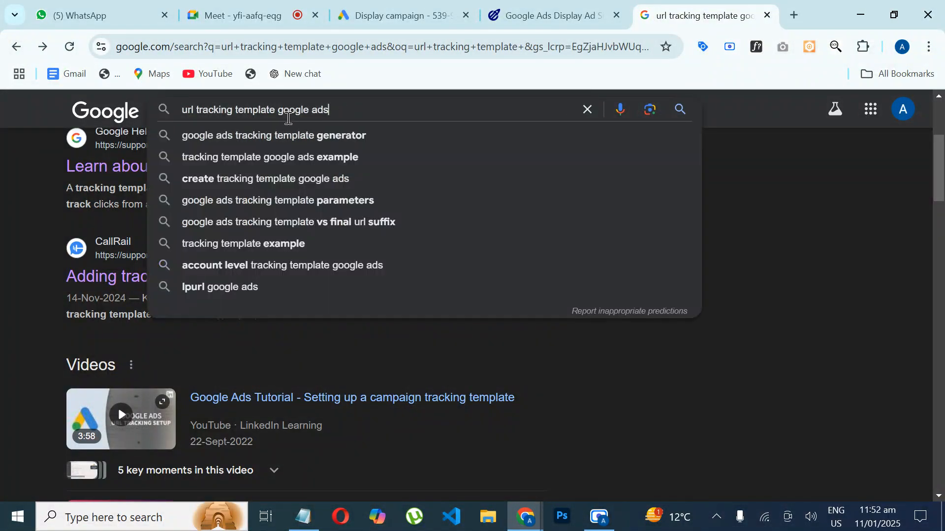
pyautogui.moveTo(339, 110); pyautogui.dragTo(164, 113)
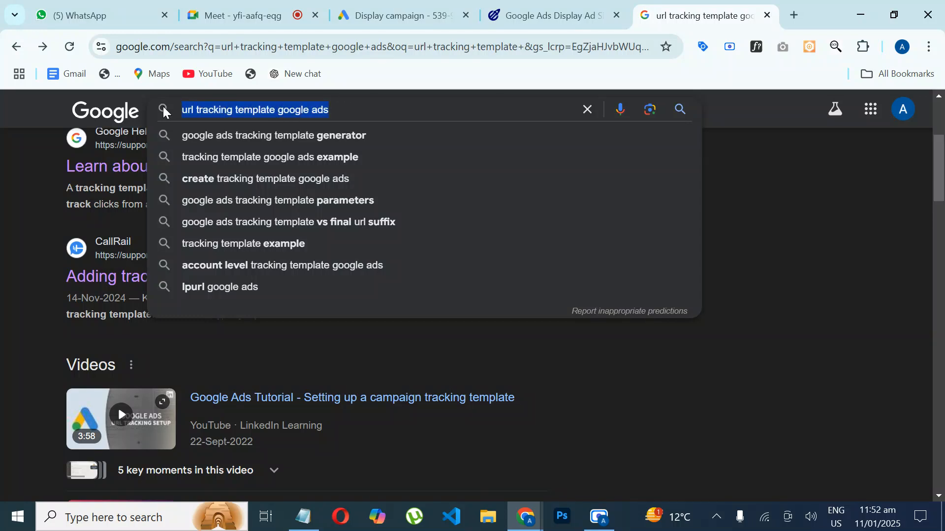
pyautogui.write('url p')
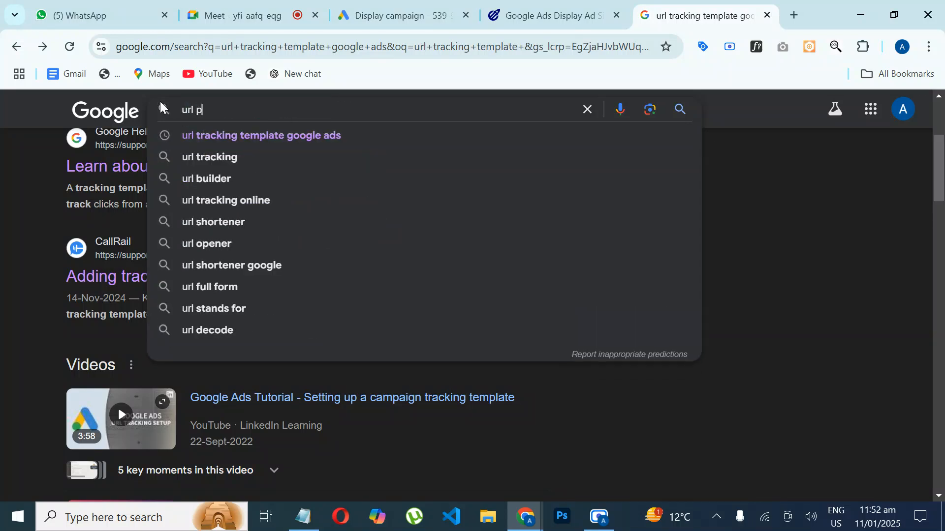
pyautogui.write('arameters ')
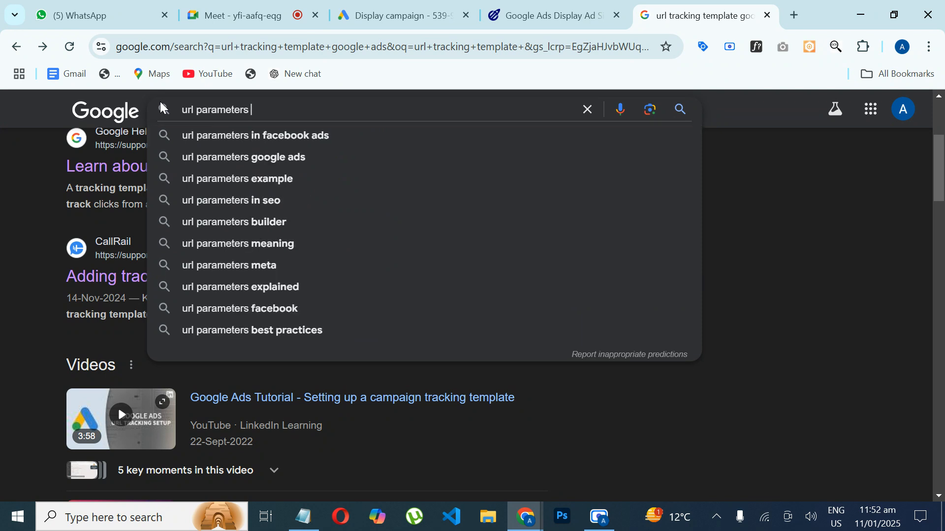
pyautogui.write('tracki')
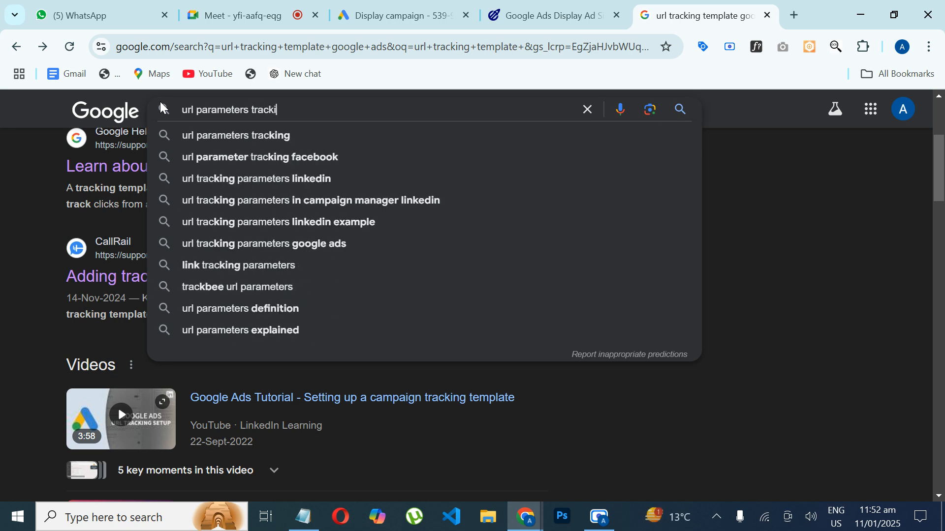
pyautogui.write('ng template')
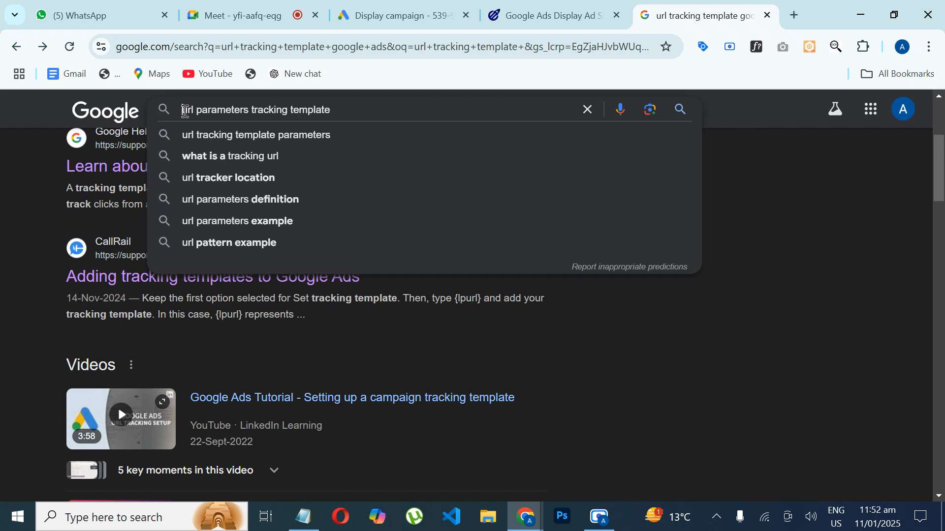
pyautogui.click(185, 112)
pyautogui.write('list of')
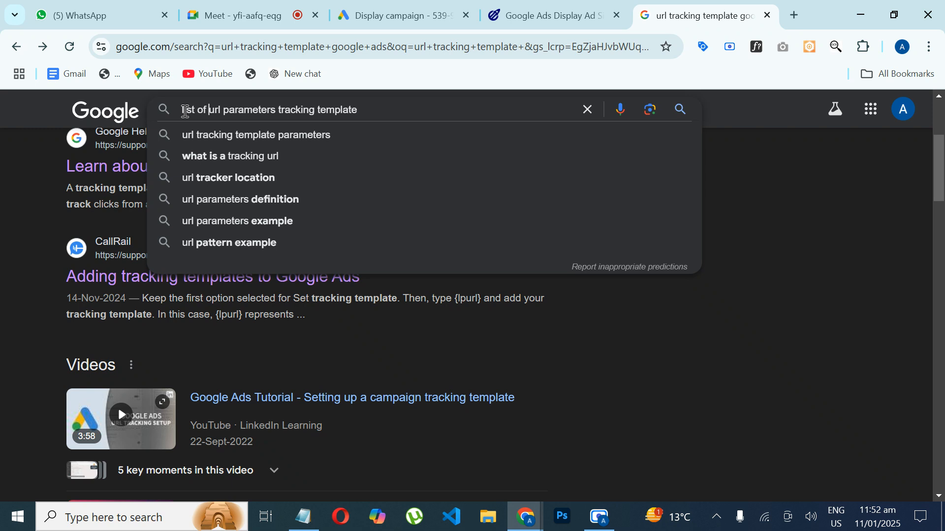
pyautogui.press('Return')
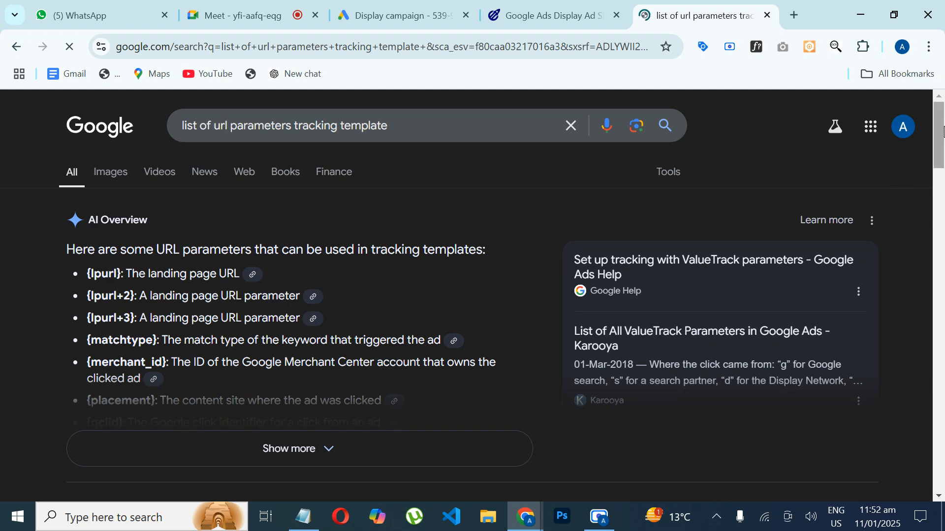
# Step: Expand the AI Overview's full list of URL parameters and read through it and the results below
pyautogui.scroll(-2, 942, 149)
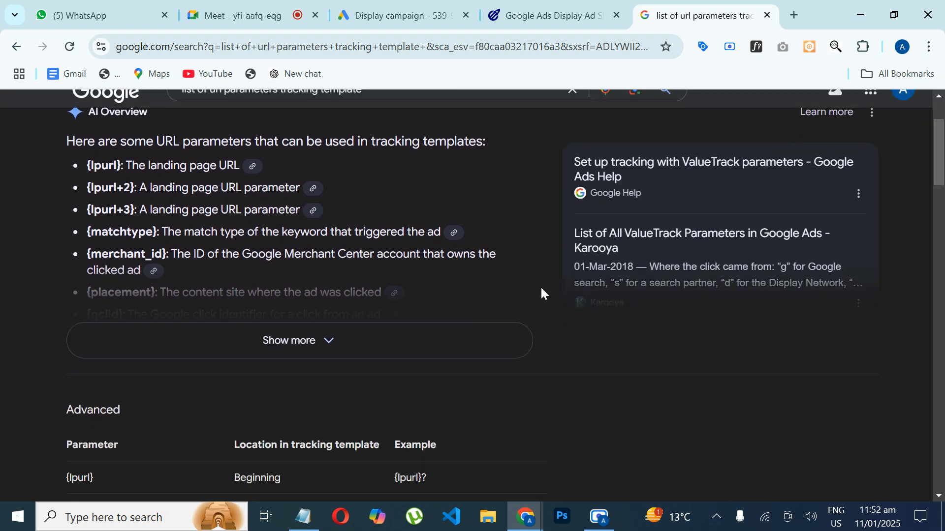
pyautogui.click(327, 346)
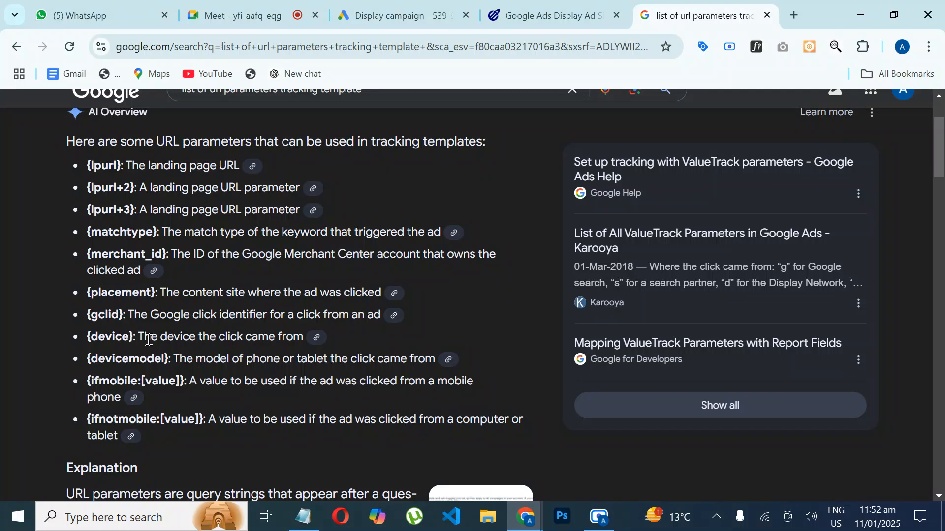
pyautogui.scroll(-4, 940, 152)
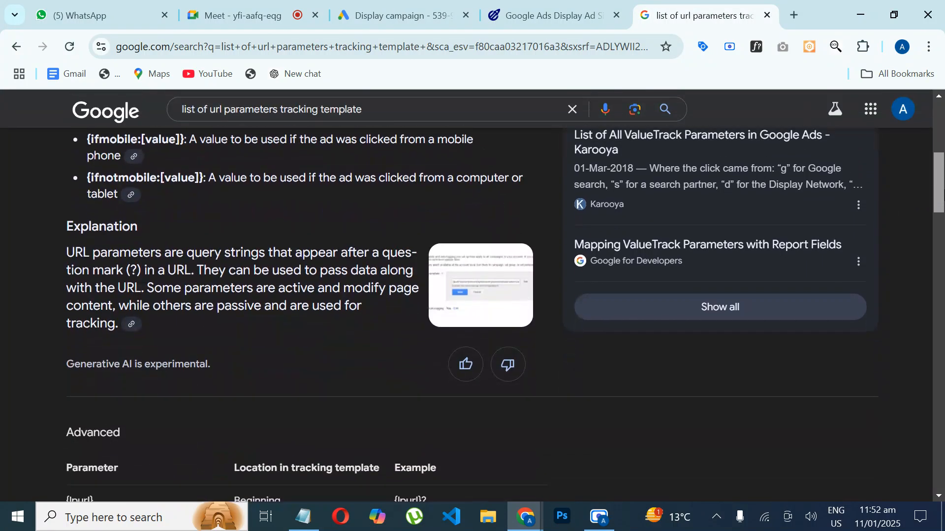
pyautogui.moveTo(943, 194); pyautogui.dragTo(942, 256)
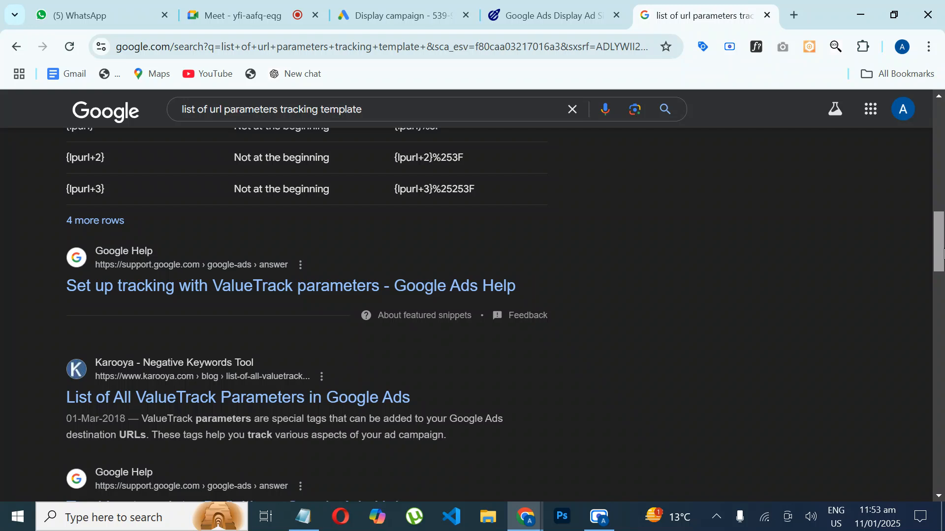
# Step: Open the Google Ads Help ValueTrack setup article and Karooya's "List of All ValueTrack Parameters" in new tabs, and skim the help article
pyautogui.rightClick(281, 292)
pyautogui.click(315, 304)
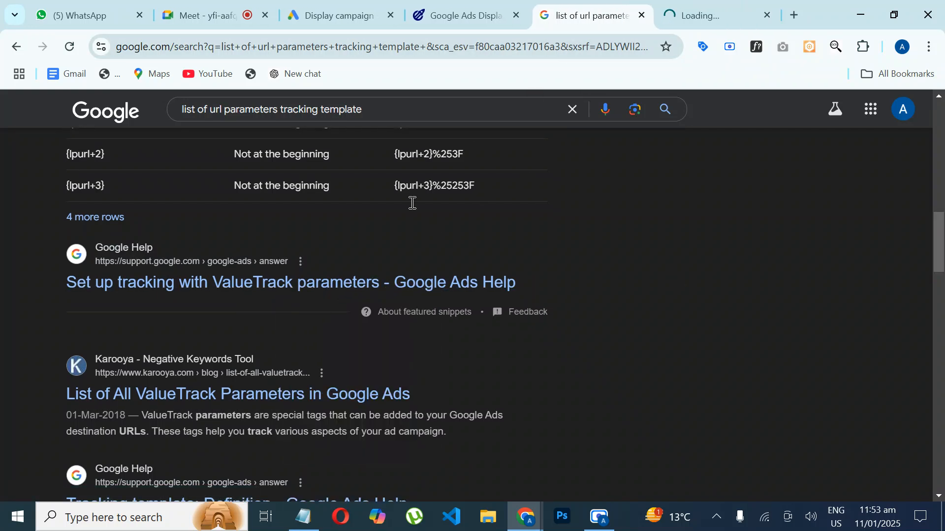
pyautogui.rightClick(241, 394)
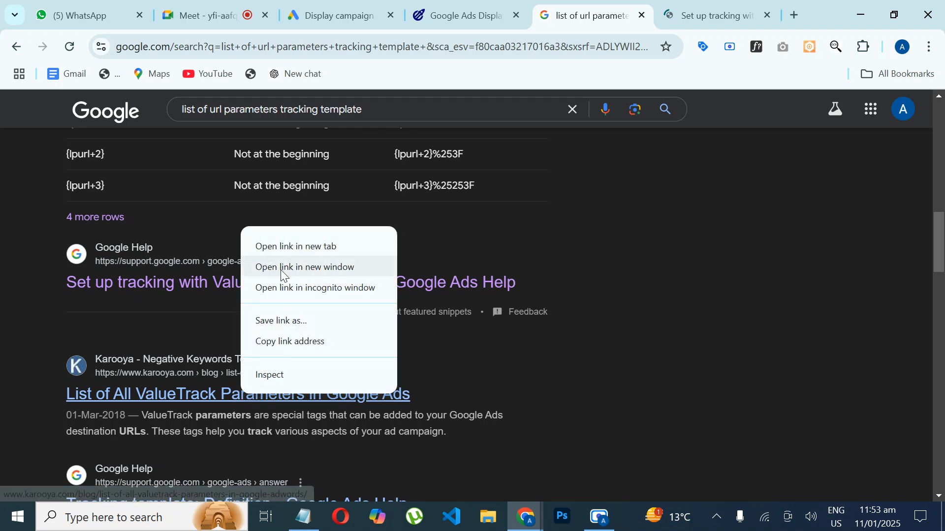
pyautogui.click(278, 245)
pyautogui.click(599, 13)
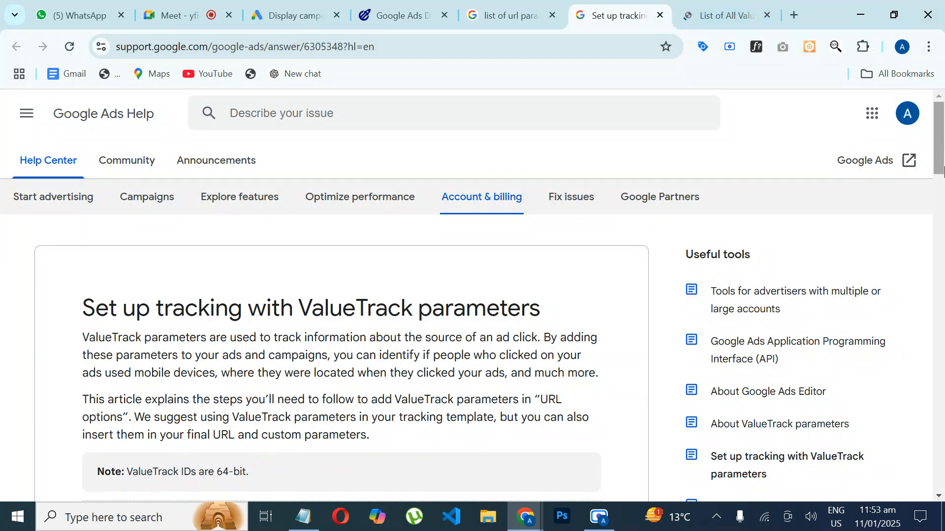
pyautogui.scroll(-10, 942, 170)
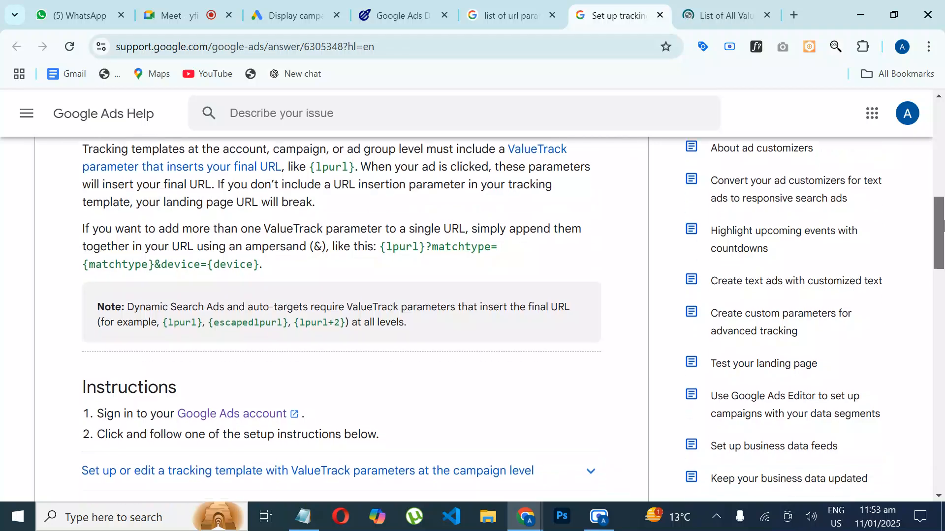
pyautogui.moveTo(942, 226); pyautogui.dragTo(940, 400)
# Step: Find the parameters table in the Karooya article, and close the Google Ads Help and search results tabs
pyautogui.click(721, 15)
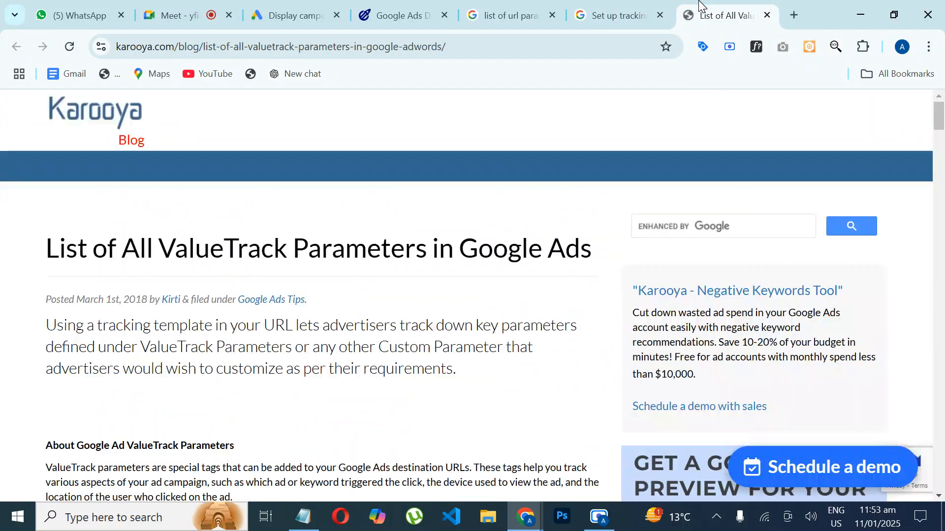
pyautogui.moveTo(941, 110); pyautogui.dragTo(914, 175)
pyautogui.moveTo(48, 159); pyautogui.dragTo(108, 157)
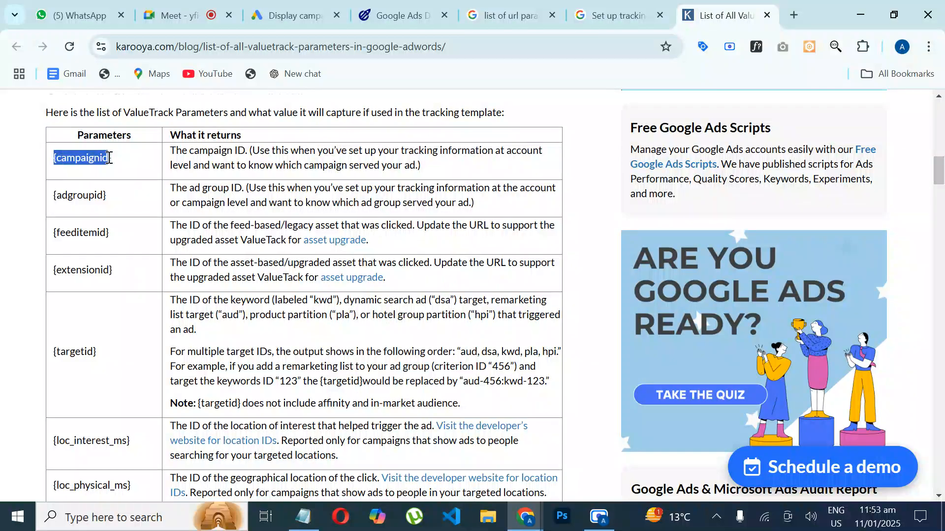
pyautogui.click(660, 16)
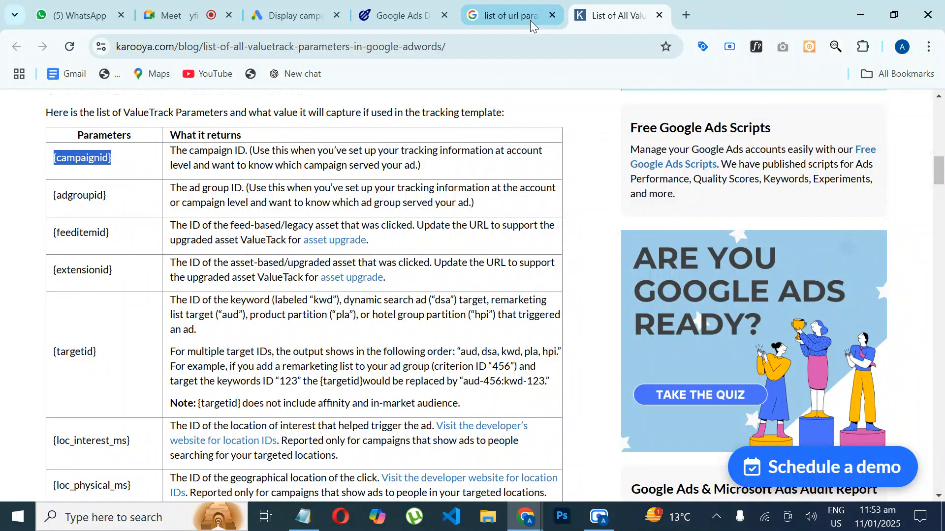
pyautogui.click(552, 15)
# Step: Examine the whole ValueTrack parameters table, highlighting {campaignid}, {adgroupid}, {feeditemid}, {extensionid} and {targetid}
pyautogui.click(44, 157)
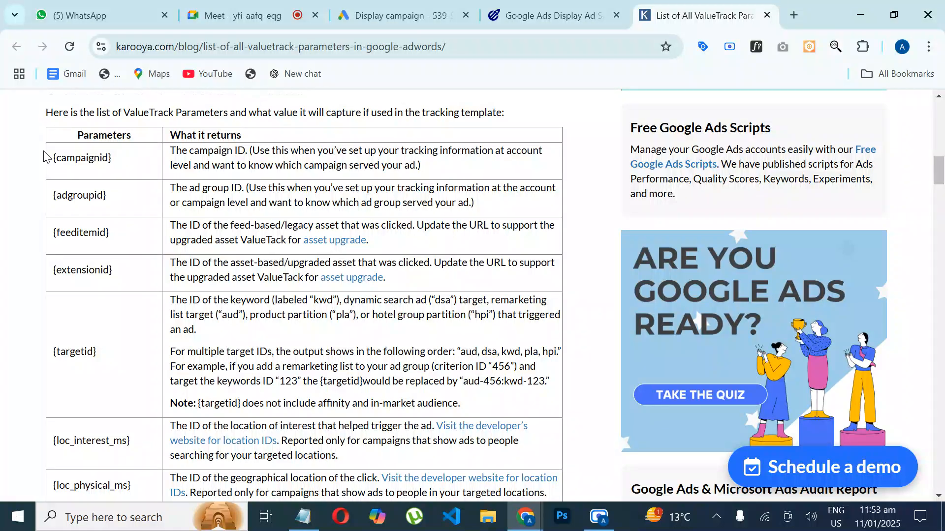
pyautogui.moveTo(54, 157); pyautogui.dragTo(131, 158)
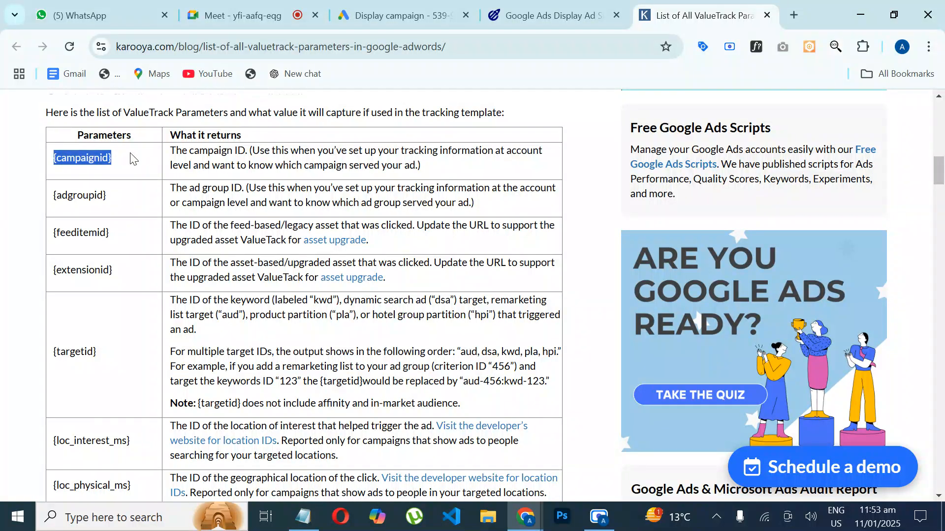
pyautogui.click(113, 211)
pyautogui.moveTo(75, 193); pyautogui.dragTo(120, 202)
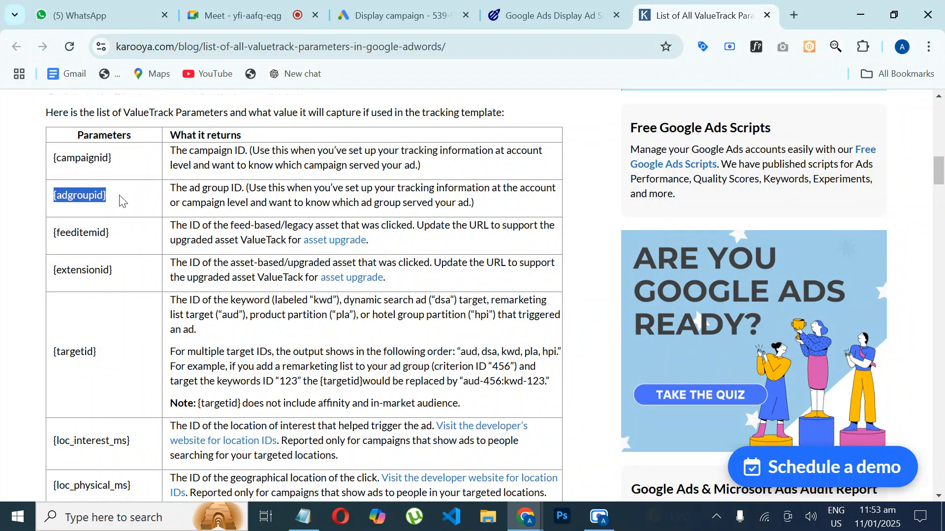
pyautogui.moveTo(52, 231); pyautogui.dragTo(129, 240)
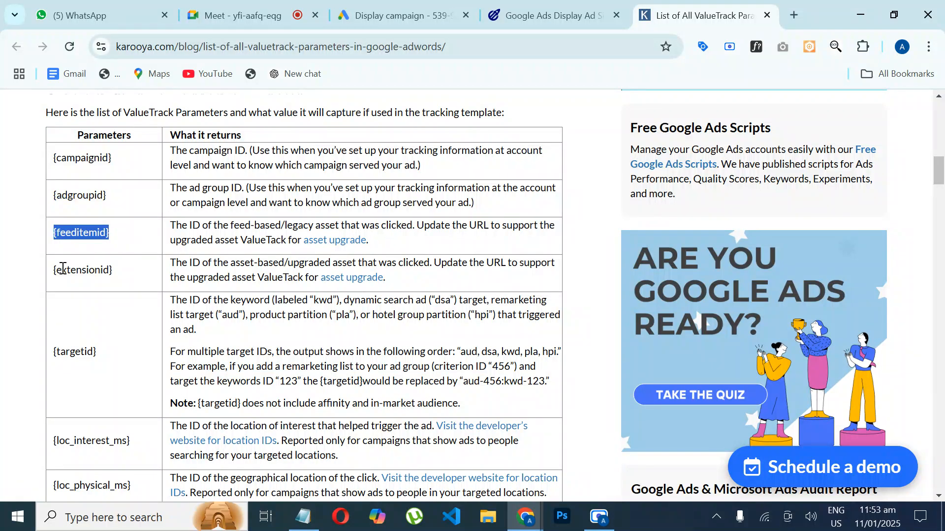
pyautogui.moveTo(53, 269); pyautogui.dragTo(123, 275)
pyautogui.moveTo(51, 351); pyautogui.dragTo(101, 354)
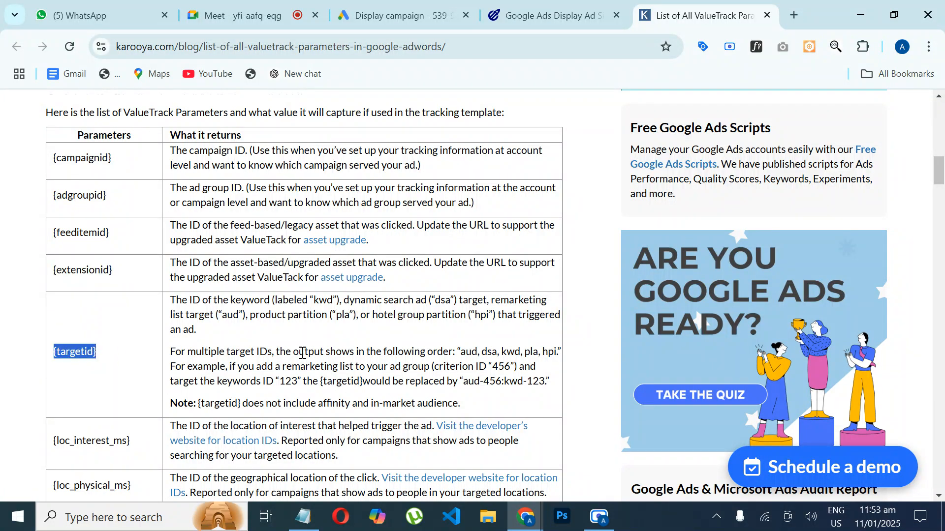
pyautogui.click(941, 207)
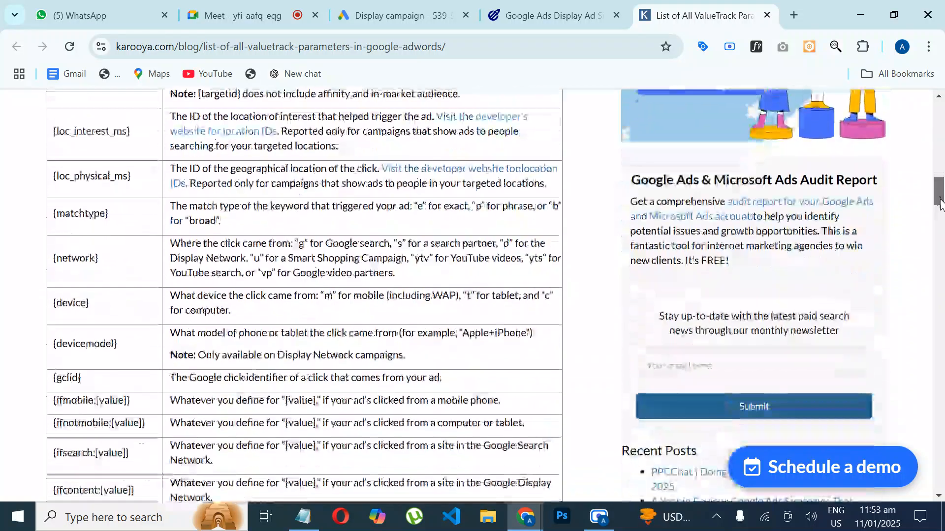
pyautogui.moveTo(941, 207); pyautogui.dragTo(943, 231)
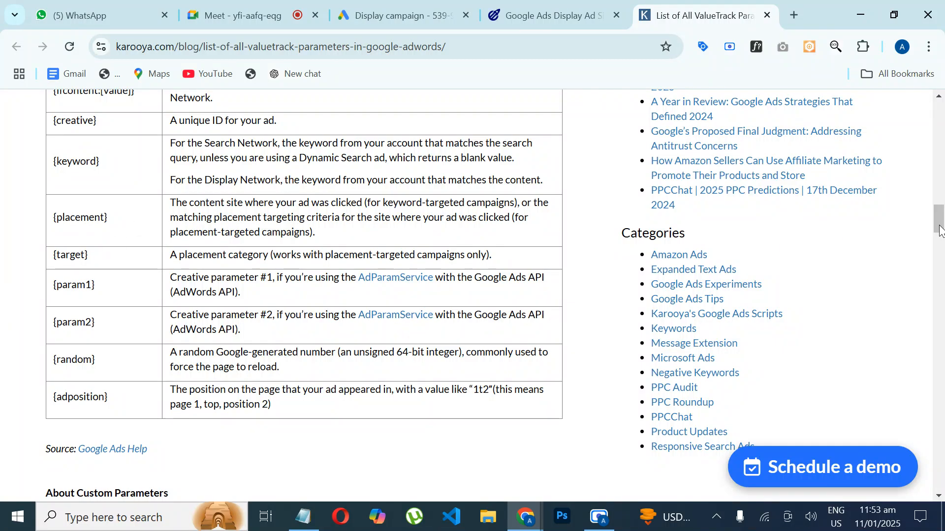
pyautogui.moveTo(940, 228); pyautogui.dragTo(943, 120)
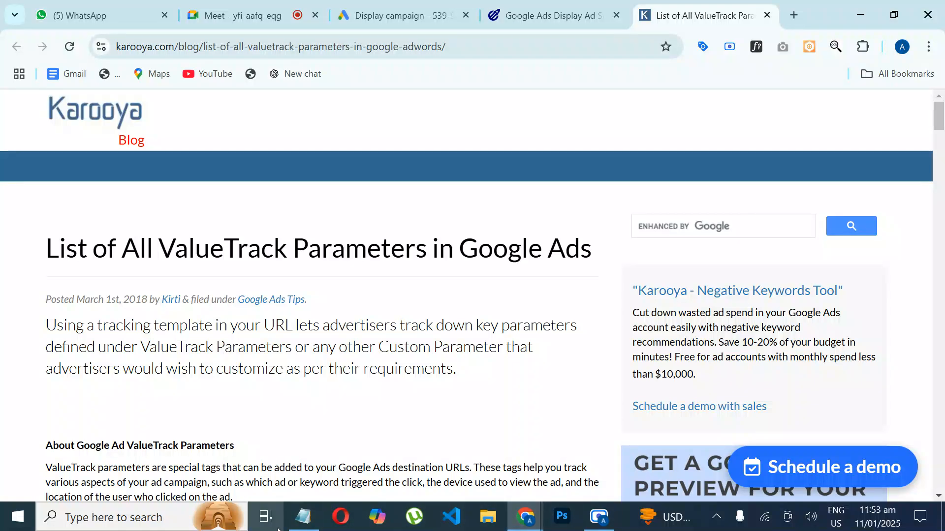
# Step: Switch to Notepad and start a combined template below the examples by copying {lpurl}?device={device} there, followed by "&"
pyautogui.click(266, 517)
pyautogui.click(305, 518)
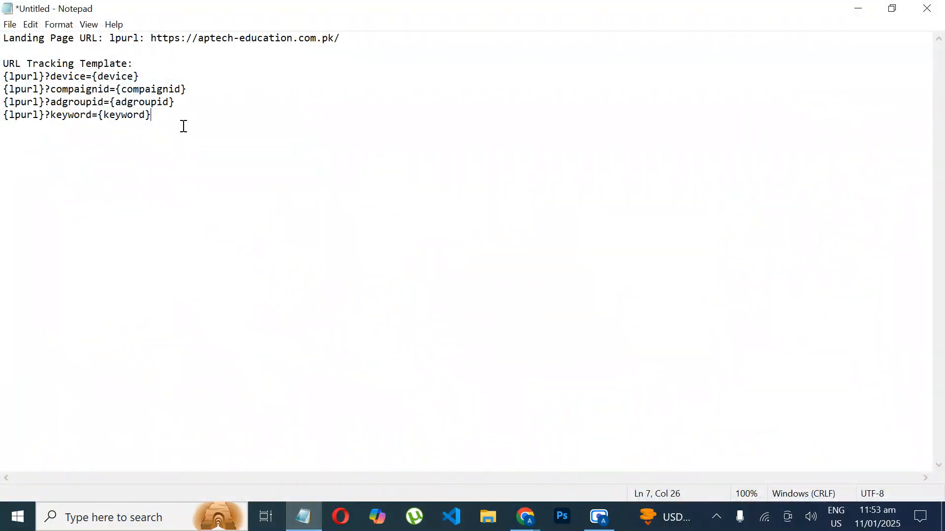
pyautogui.press('Return')
pyautogui.press('Return')
pyautogui.moveTo(3, 81); pyautogui.dragTo(146, 78)
pyautogui.hotkey('ctrl', 'c')
pyautogui.click(64, 144)
pyautogui.hotkey('ctrl', 'v')
pyautogui.write('&')
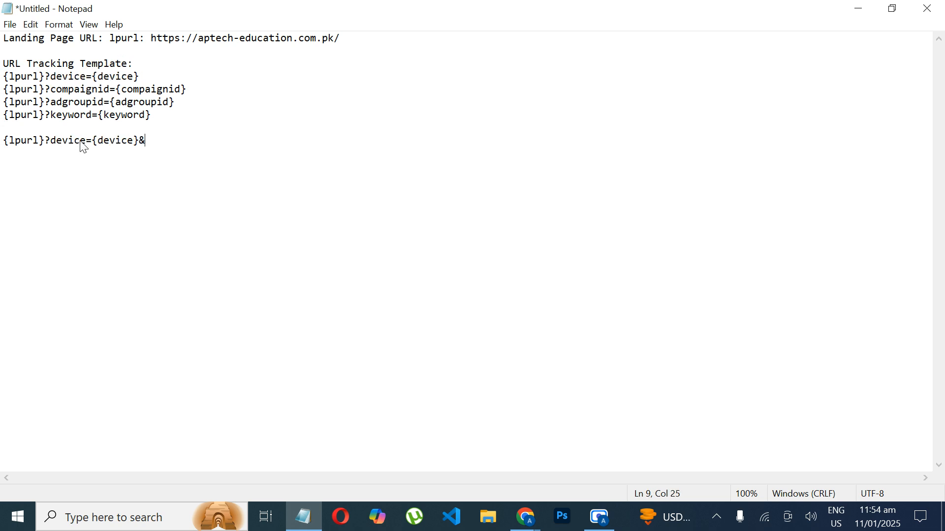
# Step: Append a copy of {lpurl}?compaignid={compaignid} to the combined template line
pyautogui.moveTo(4, 89); pyautogui.dragTo(213, 93)
pyautogui.hotkey('ctrl', 'c')
pyautogui.click(177, 136)
pyautogui.hotkey('ctrl', 'v')
# Step: Append "&" and a copy of {lpurl}?adgroupid={adgroupid} to the combined template line
pyautogui.moveTo(3, 105); pyautogui.dragTo(207, 105)
pyautogui.hotkey('ctrl', 'c')
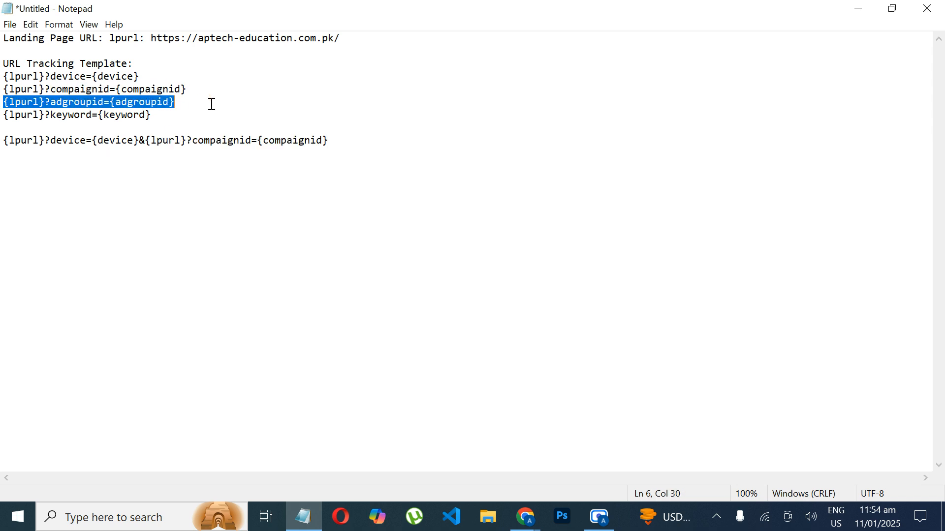
pyautogui.click(341, 142)
pyautogui.write('&')
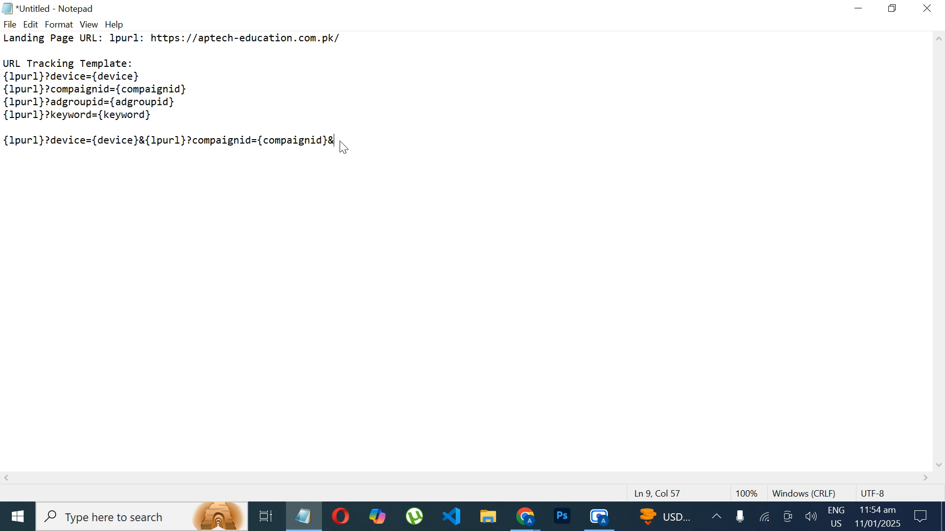
pyautogui.hotkey('ctrl', 'v')
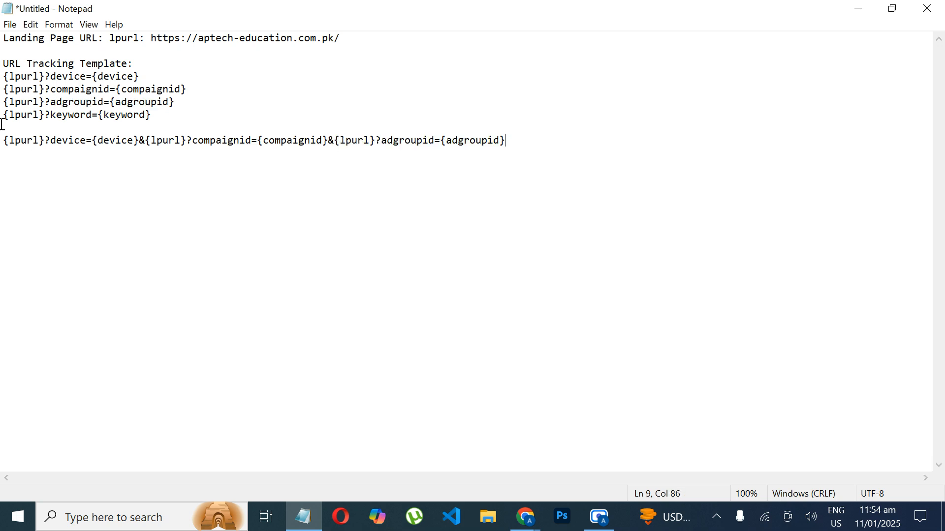
# Step: Append "&" and a copy of {lpurl}?keyword={keyword} to the combined template line
pyautogui.moveTo(3, 116); pyautogui.dragTo(170, 112)
pyautogui.hotkey('ctrl', 'c')
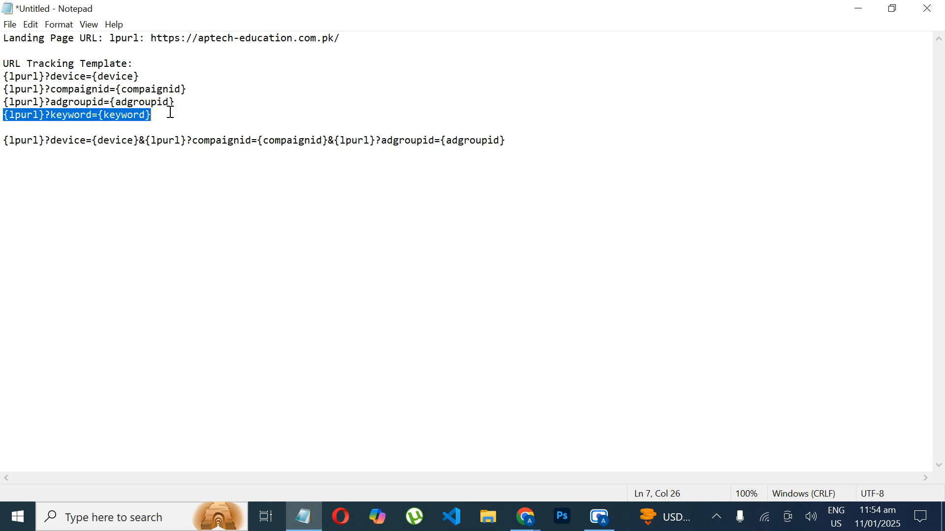
pyautogui.click(525, 141)
pyautogui.write('&')
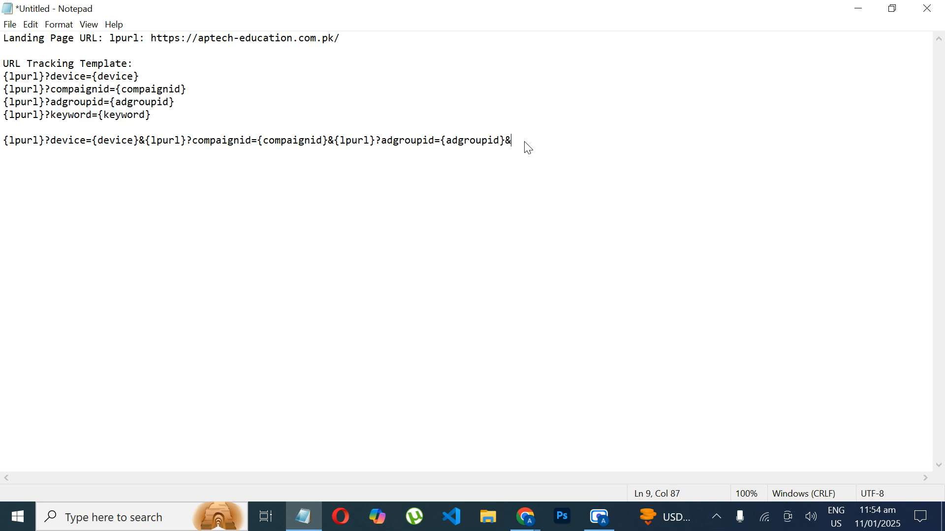
pyautogui.hotkey('ctrl', 'v')
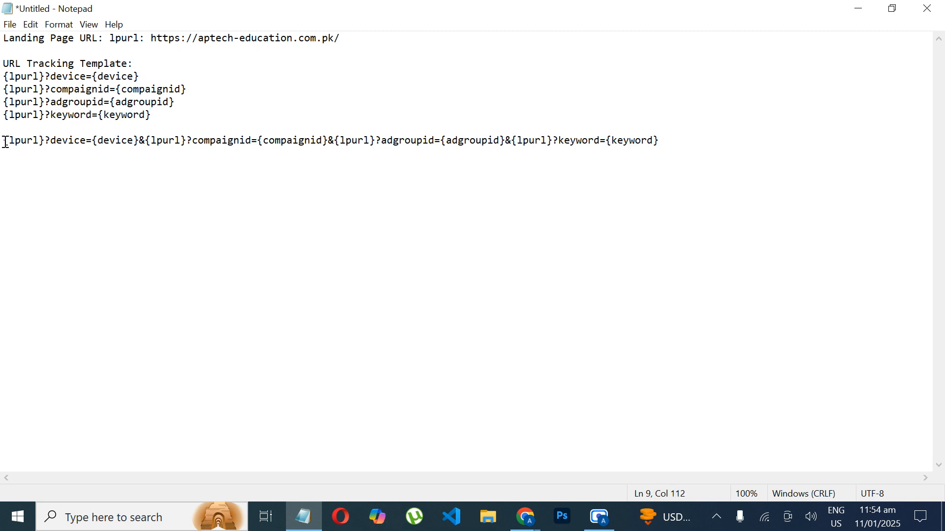
# Step: Copy the combined template line from Notepad and paste it as the tracking template in the Google Ads campaign's URL options
pyautogui.moveTo(5, 142); pyautogui.dragTo(677, 138)
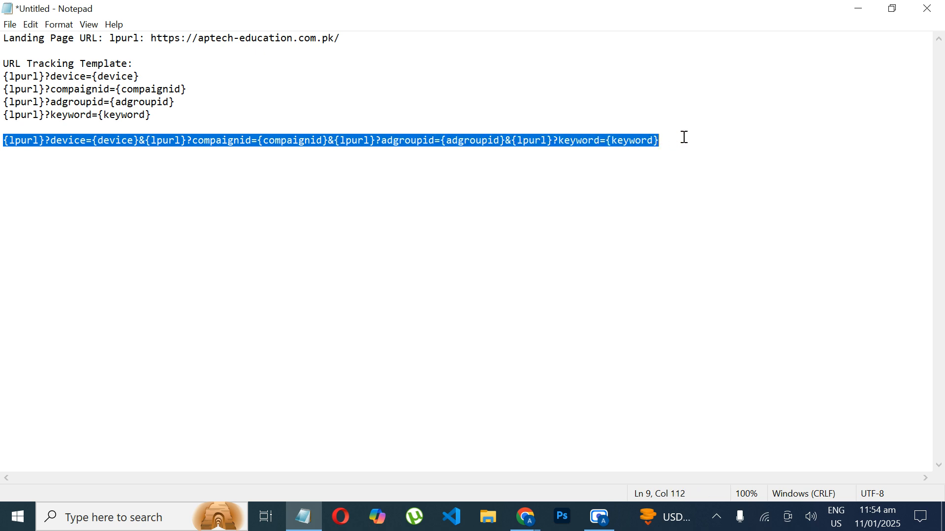
pyautogui.click(599, 517)
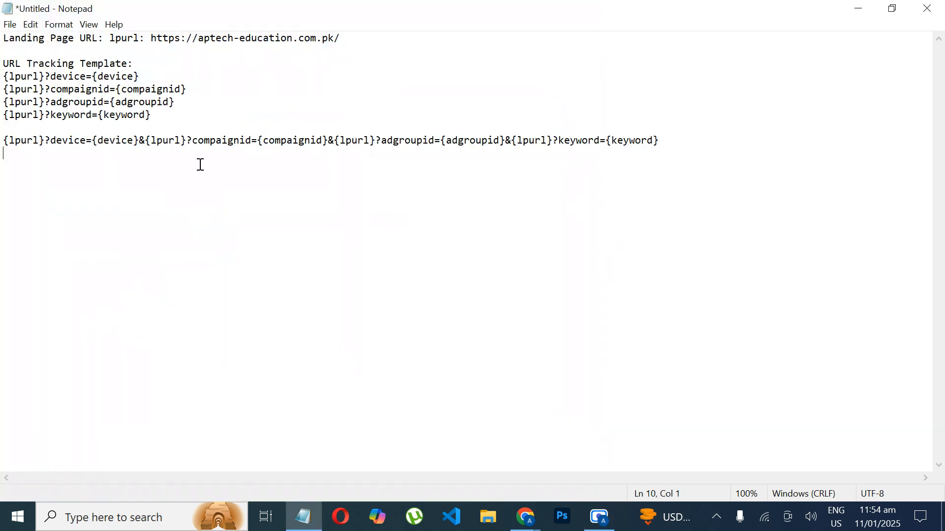
pyautogui.moveTo(4, 141); pyautogui.dragTo(684, 140)
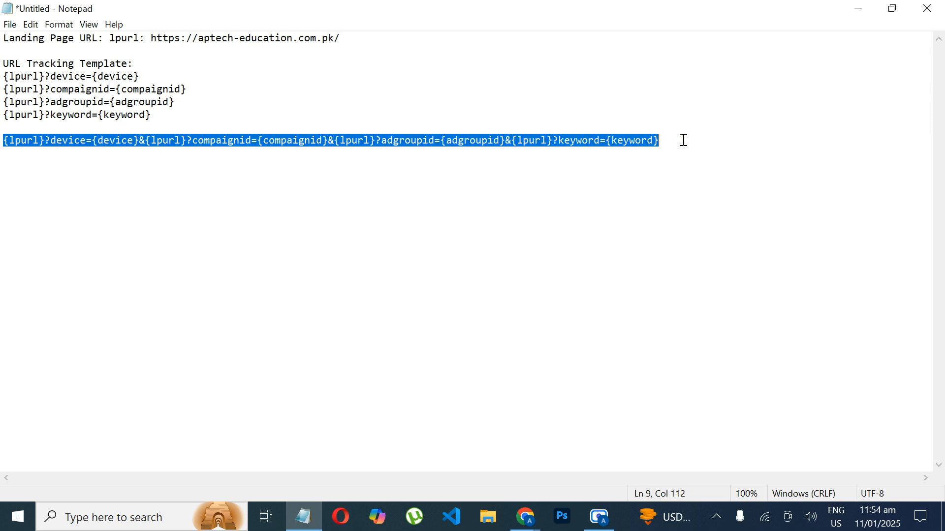
pyautogui.click(599, 517)
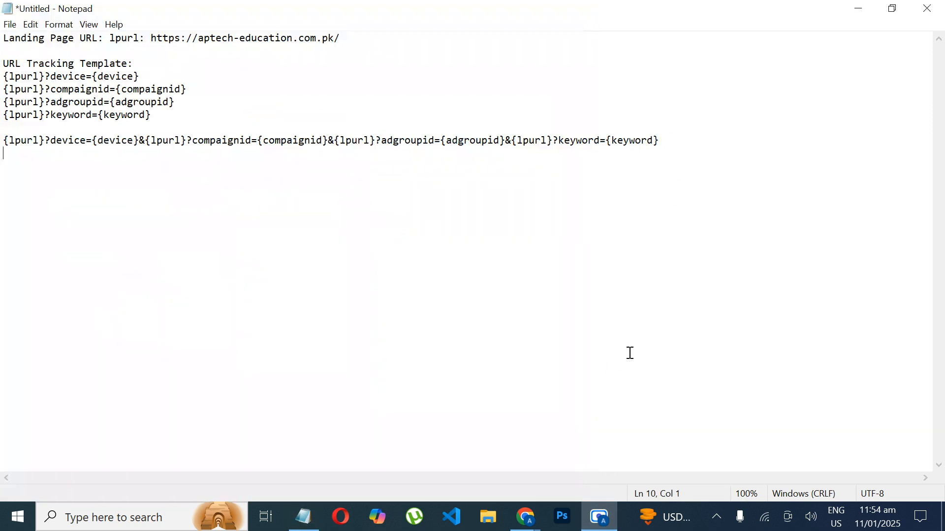
pyautogui.click(526, 517)
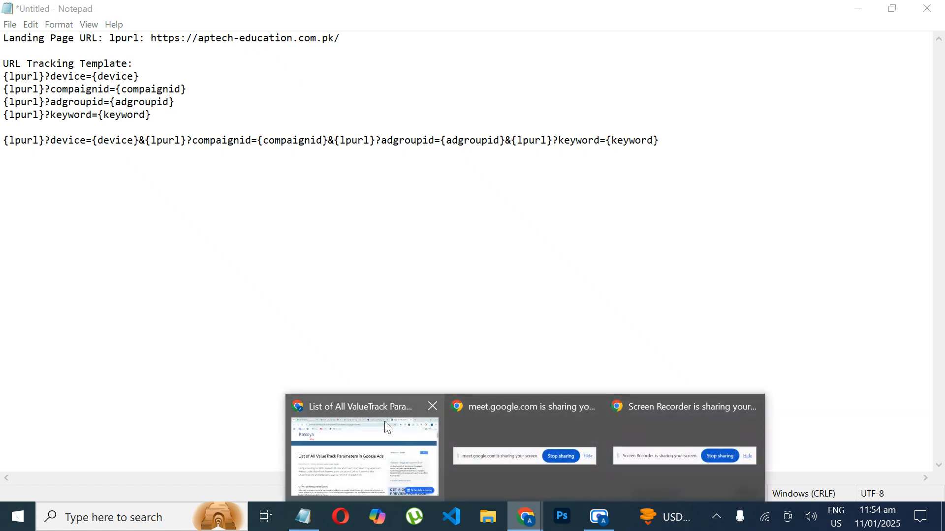
pyautogui.click(365, 407)
pyautogui.click(391, 16)
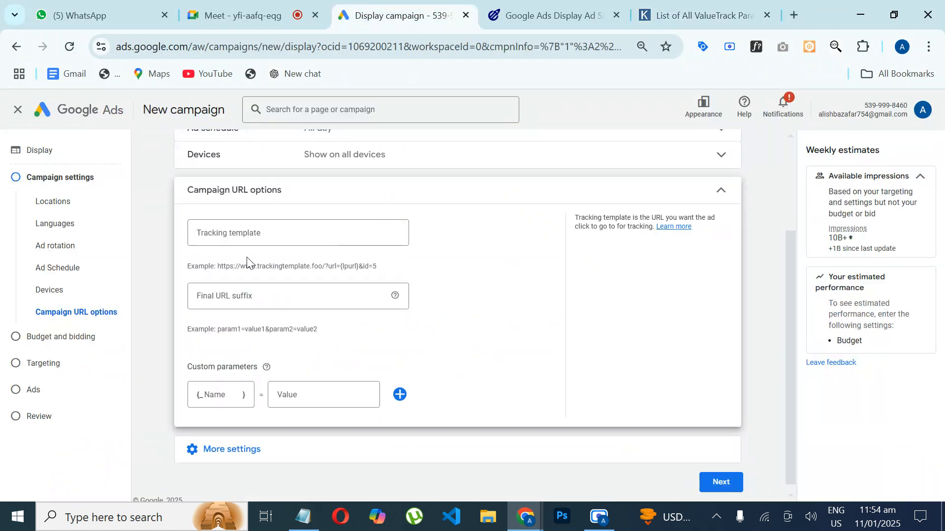
pyautogui.click(248, 244)
pyautogui.hotkey('ctrl', 'v')
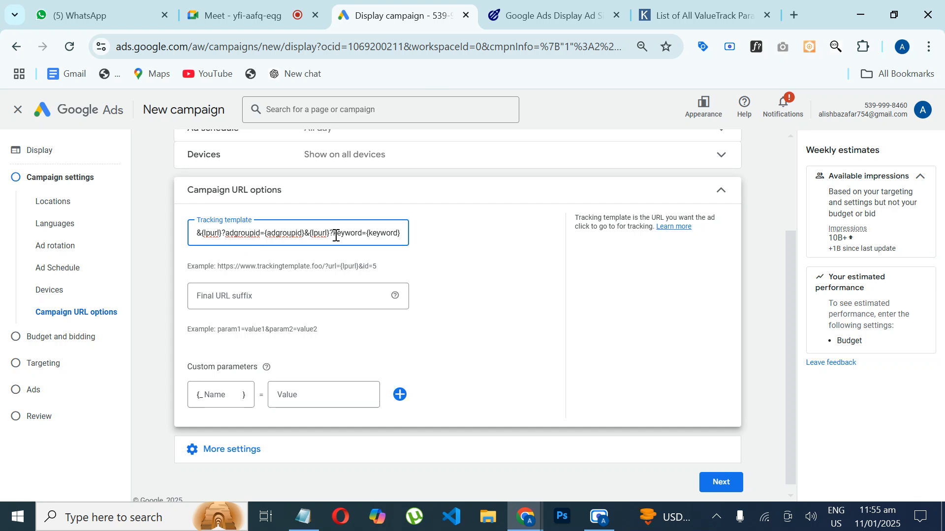
pyautogui.click(513, 243)
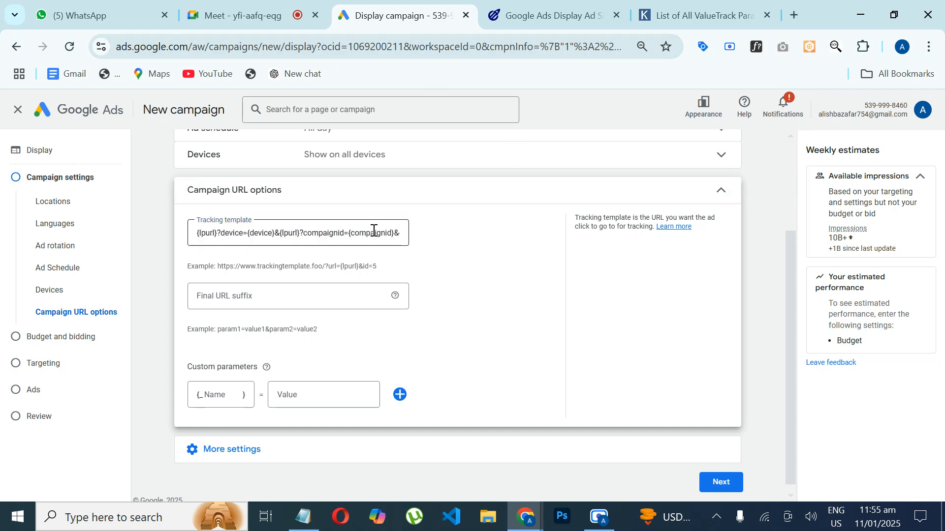
pyautogui.click(197, 229)
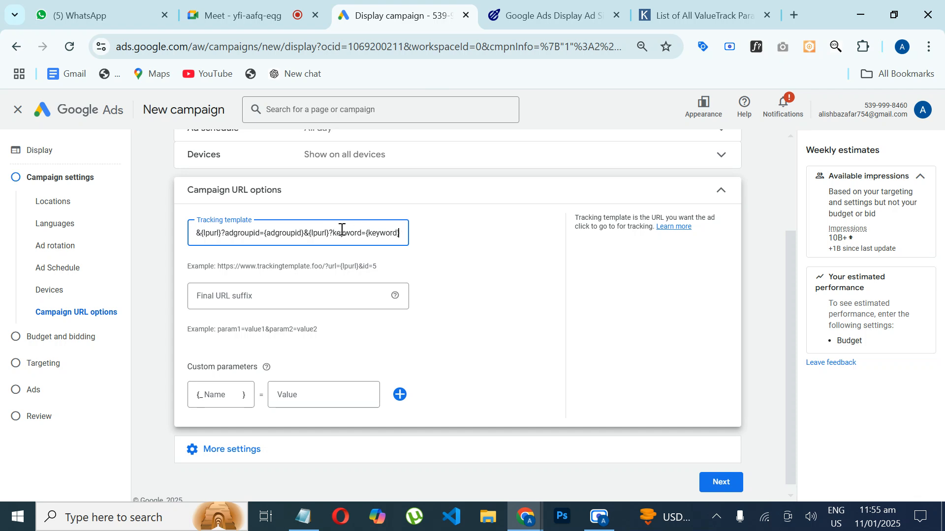
pyautogui.click(219, 233)
pyautogui.moveTo(787, 285)
pyautogui.mouseDown()
pyautogui.moveTo(788, 305)
pyautogui.moveTo(790, 273)
pyautogui.mouseUp()
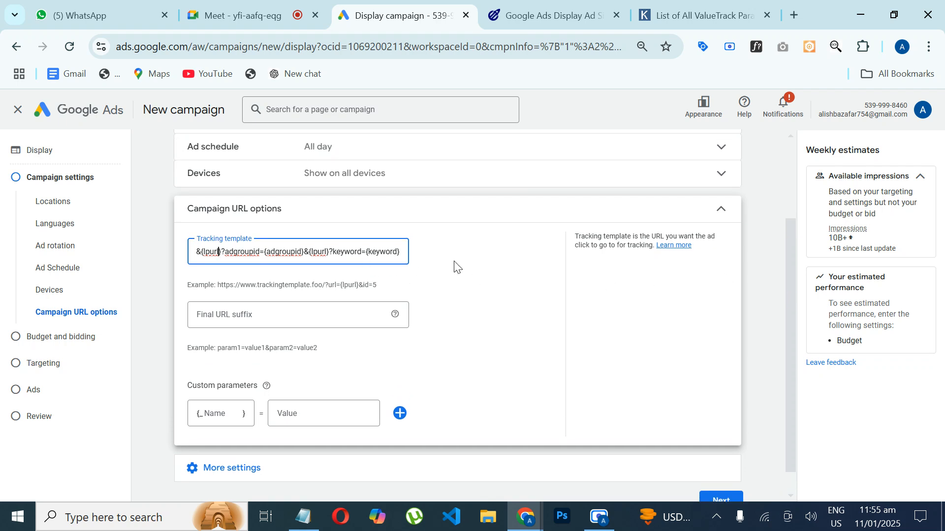
pyautogui.moveTo(792, 258); pyautogui.dragTo(792, 295)
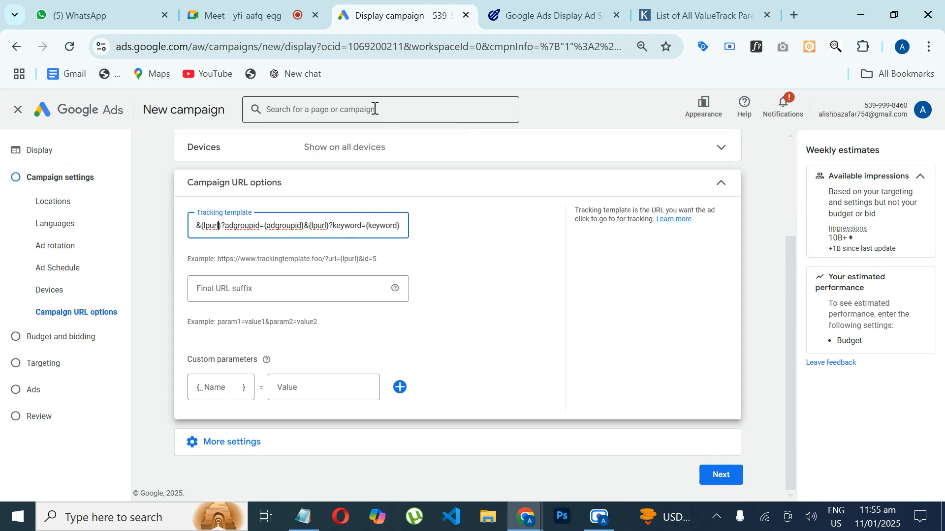
pyautogui.click(236, 15)
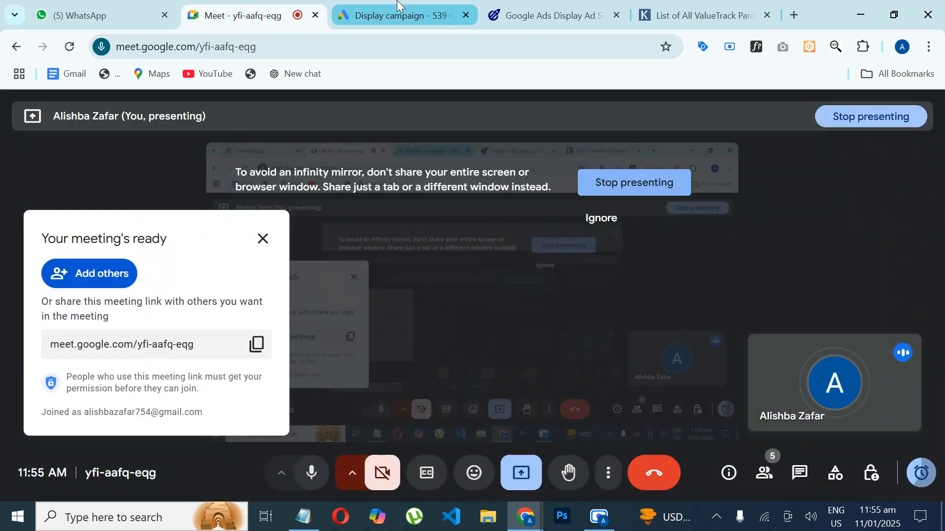
pyautogui.click(463, 25)
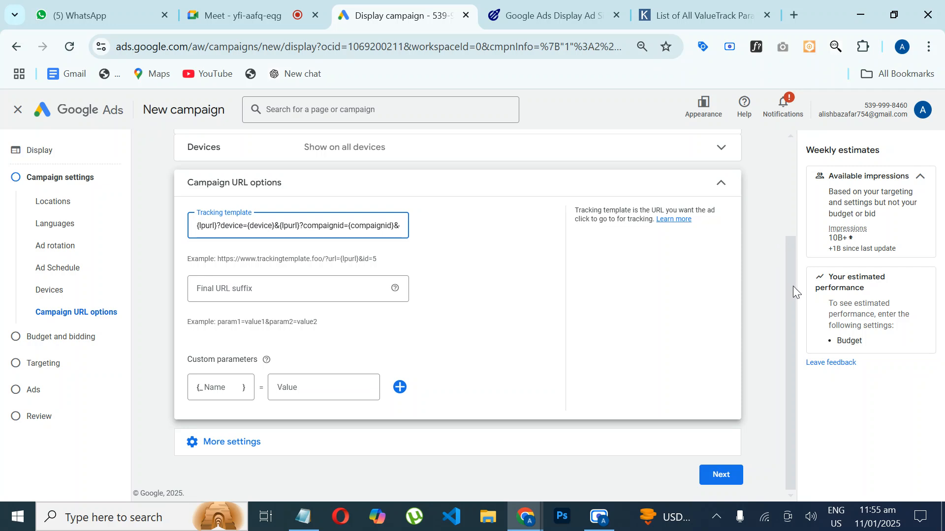
# Step: Close the campaign URL options, review Dynamic ads and the remaining additional settings, and continue to budget and bidding
pyautogui.click(721, 187)
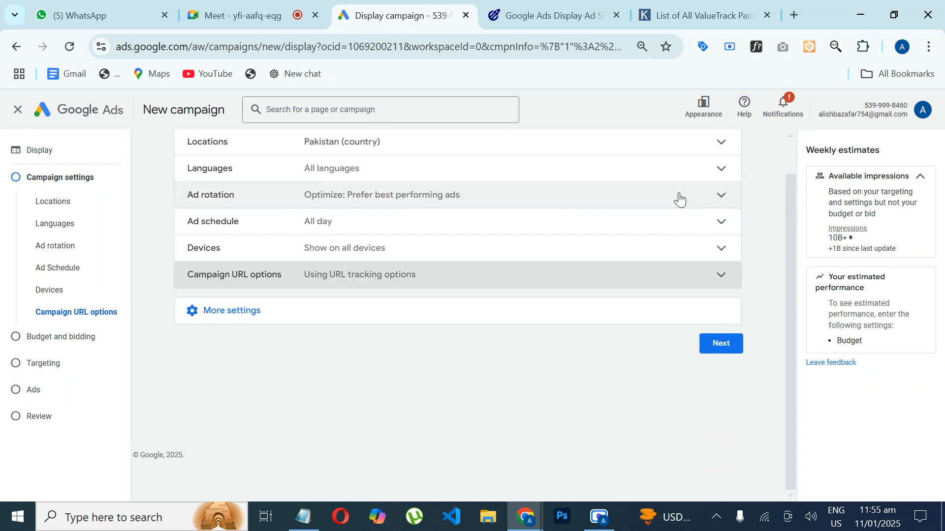
pyautogui.click(294, 323)
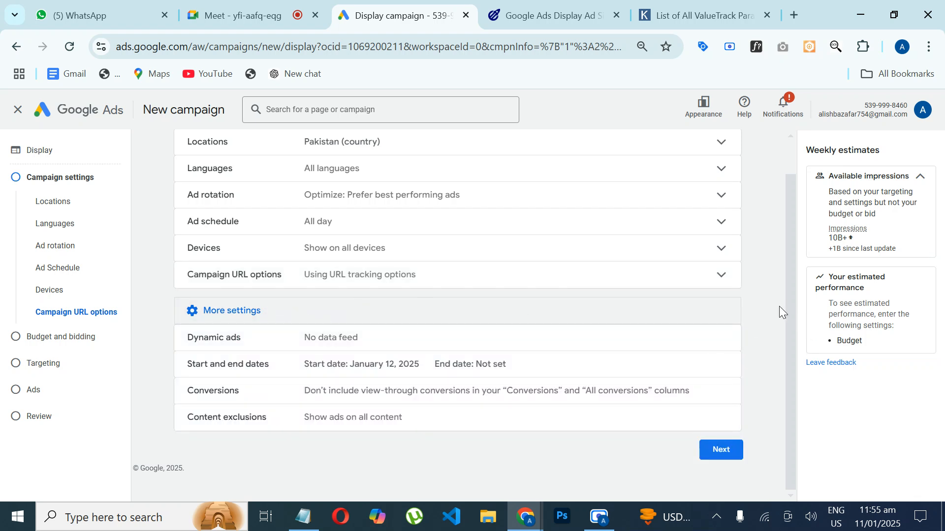
pyautogui.click(367, 342)
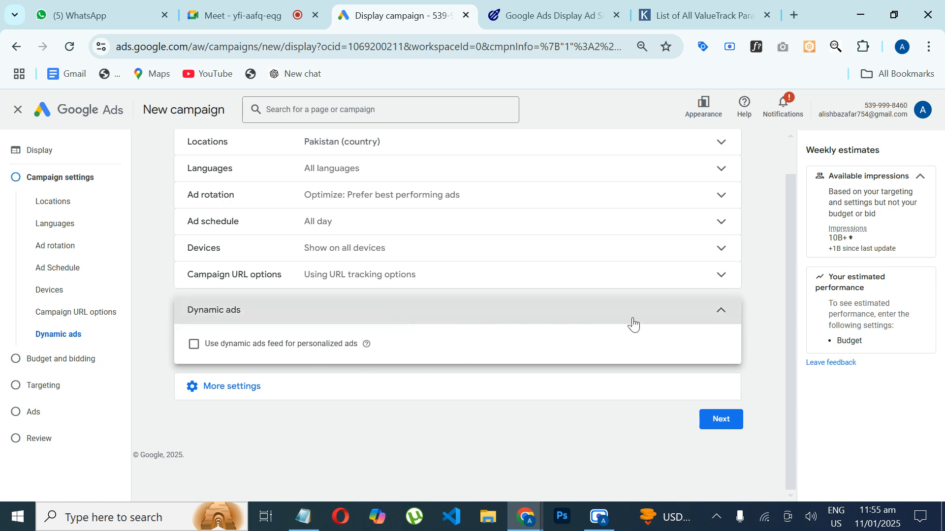
pyautogui.click(720, 311)
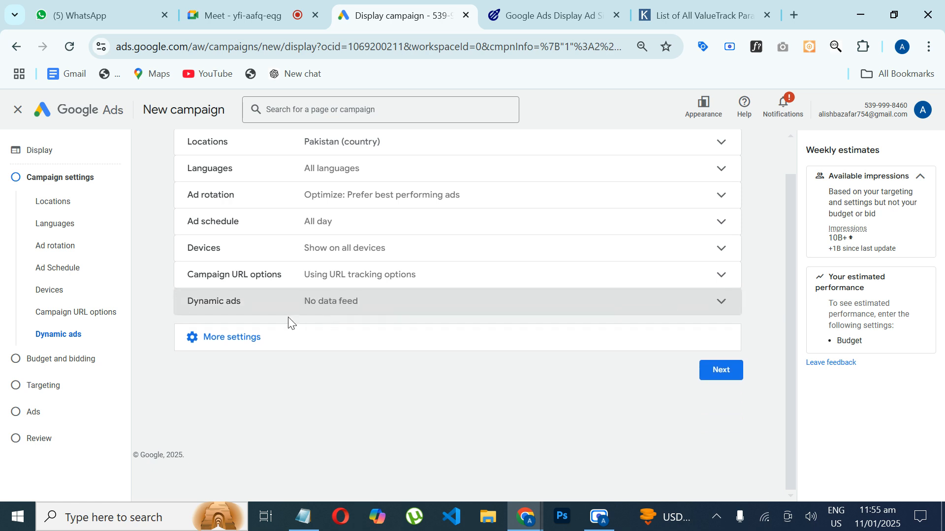
pyautogui.click(270, 343)
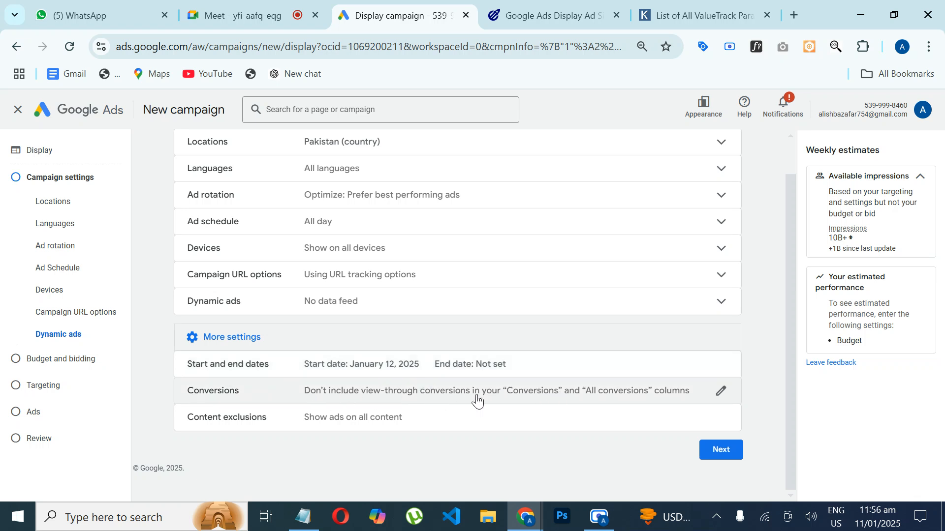
pyautogui.click(725, 453)
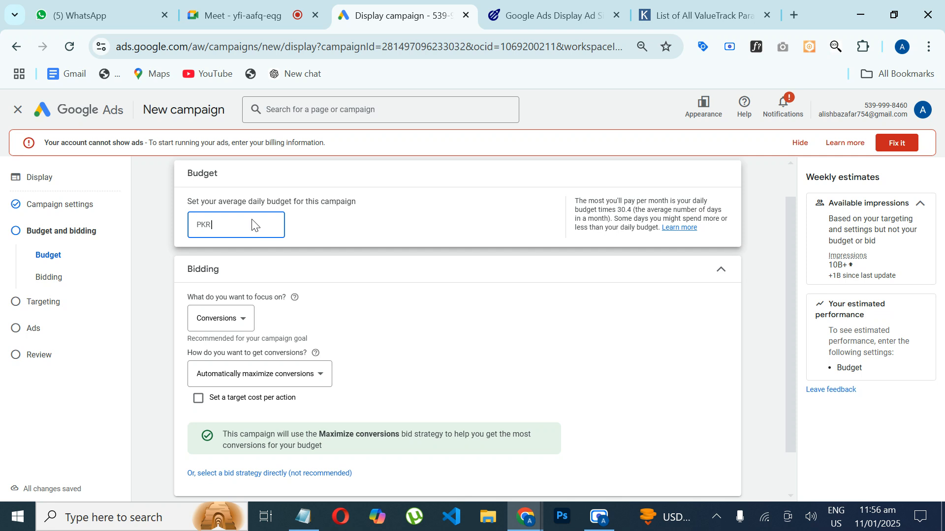
# Step: Set the average daily budget to PKR 1,000 and the conversion bidding to Manually set bids, continuing to targeting
pyautogui.write('1,000')
pyautogui.click(323, 224)
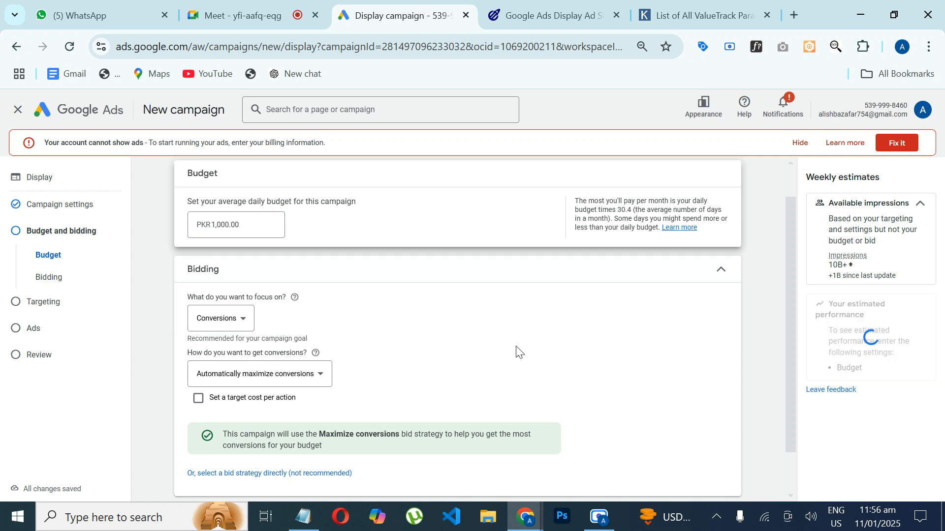
pyautogui.moveTo(787, 265); pyautogui.dragTo(789, 298)
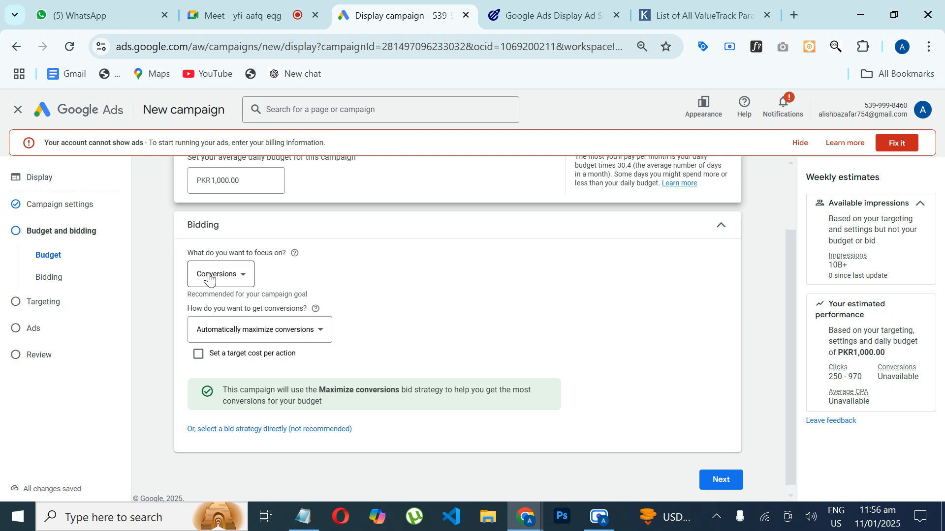
pyautogui.click(278, 333)
pyautogui.click(278, 330)
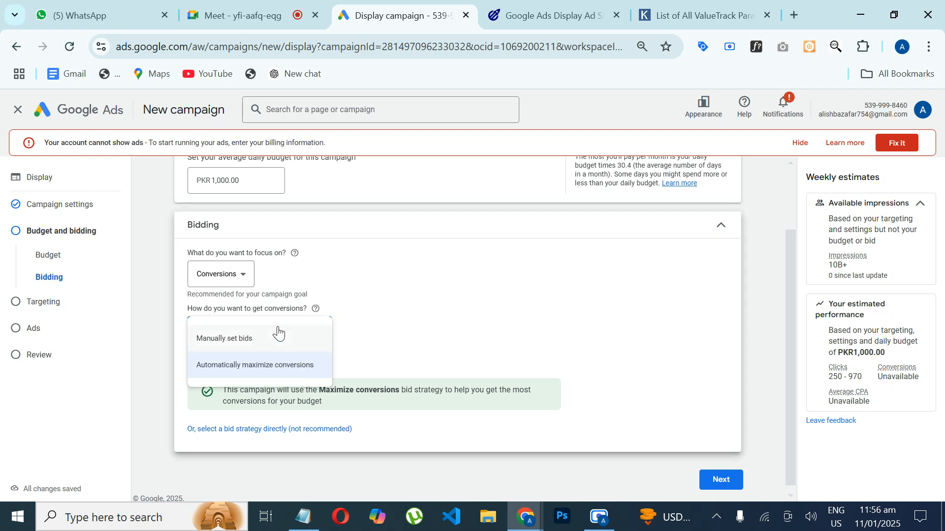
pyautogui.click(243, 347)
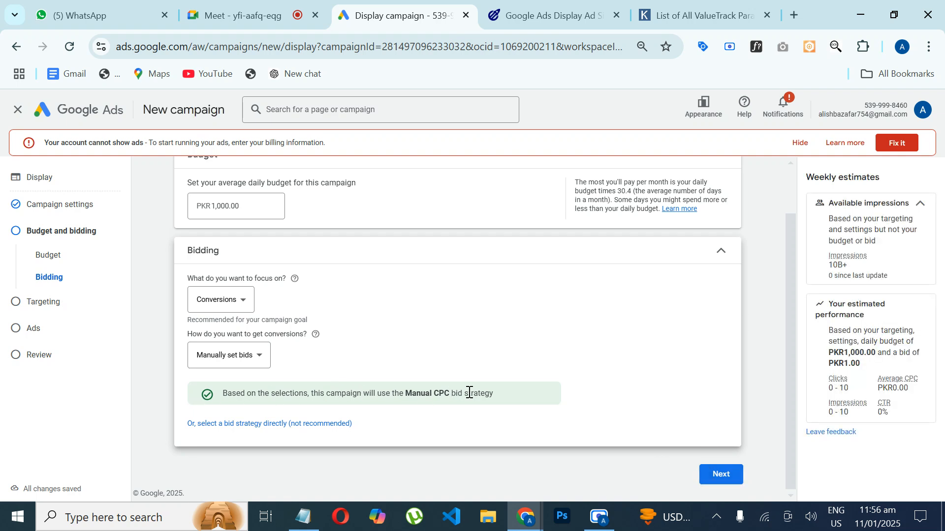
pyautogui.click(712, 471)
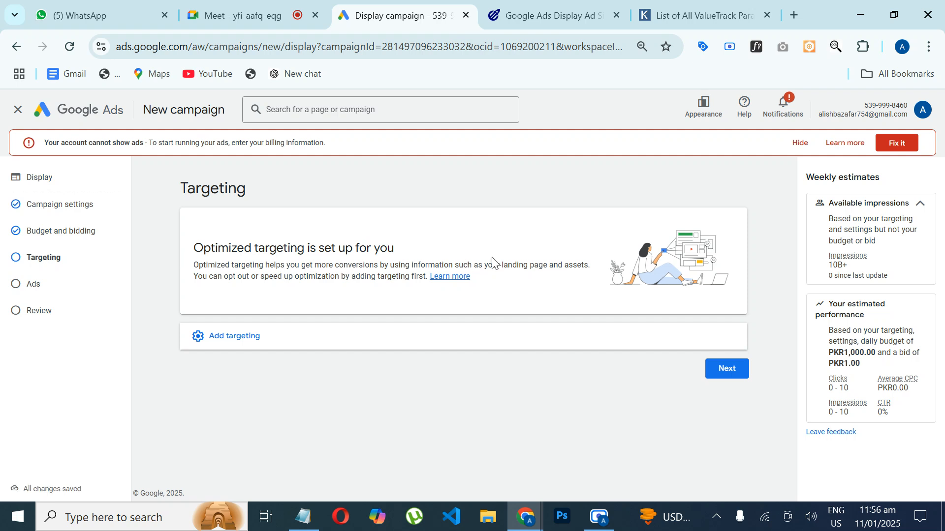
# Step: Expand the available targeting types for review and continue to ad creation without adding any targeting
pyautogui.click(344, 345)
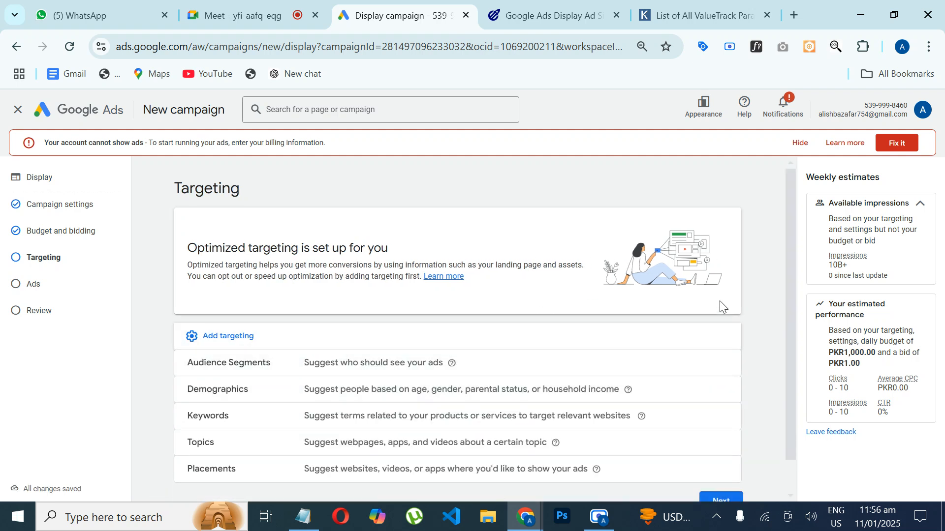
pyautogui.scroll(-1, 790, 252)
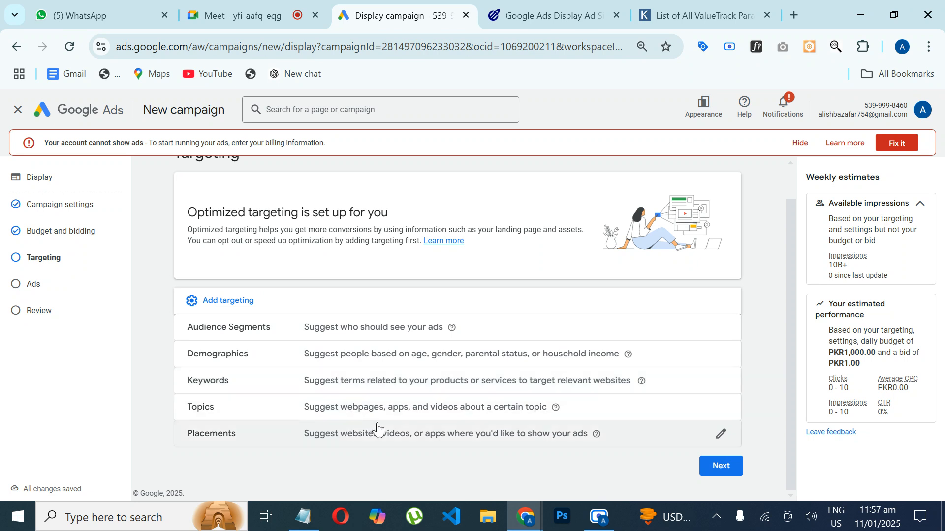
pyautogui.click(722, 466)
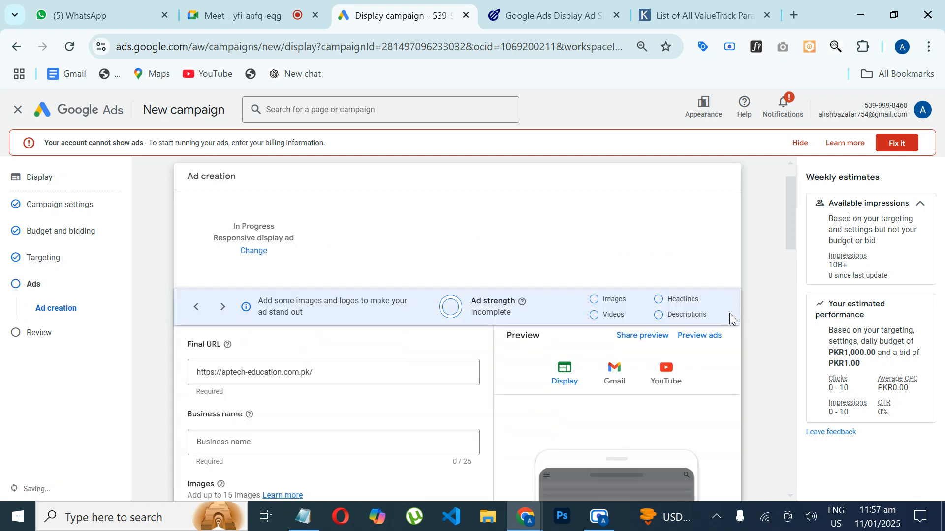
# Step: Examine the suggested images offered for the responsive display ad
pyautogui.moveTo(793, 220); pyautogui.dragTo(831, 285)
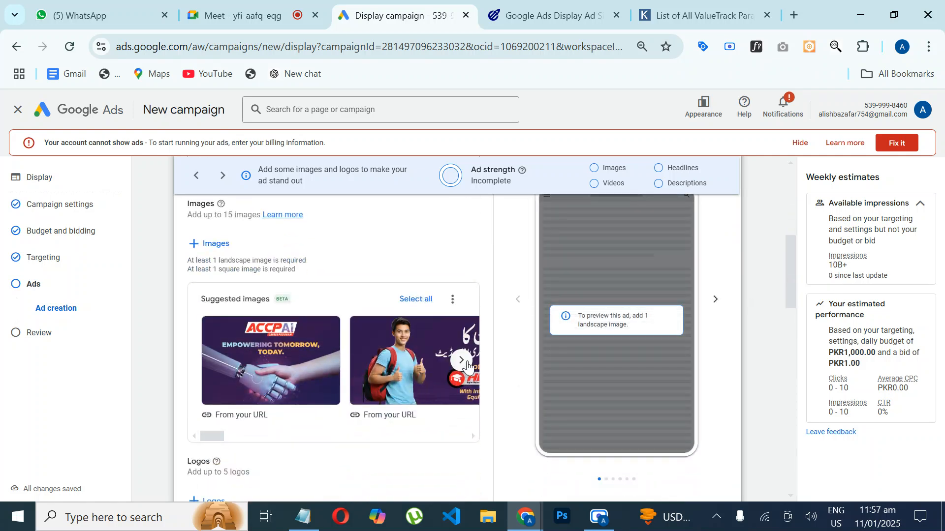
pyautogui.click(461, 360)
pyautogui.click(461, 360)
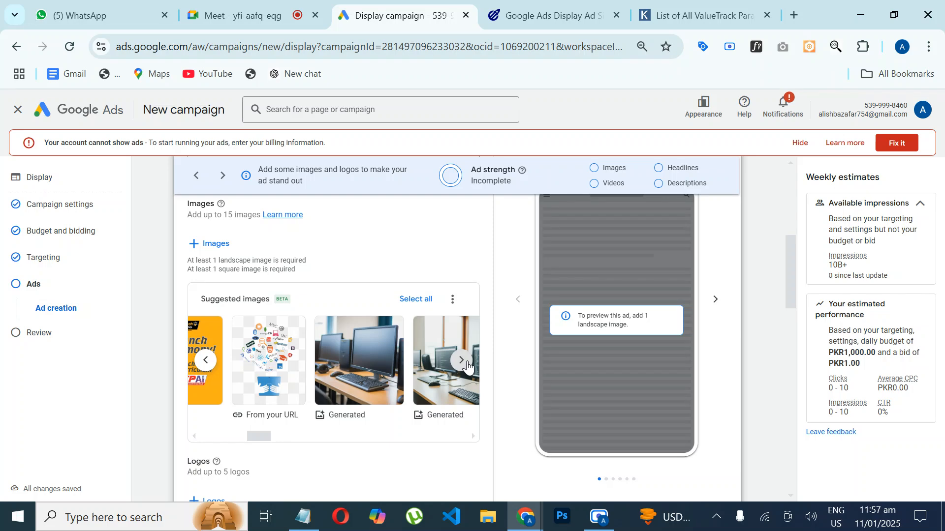
pyautogui.click(461, 360)
pyautogui.click(461, 360)
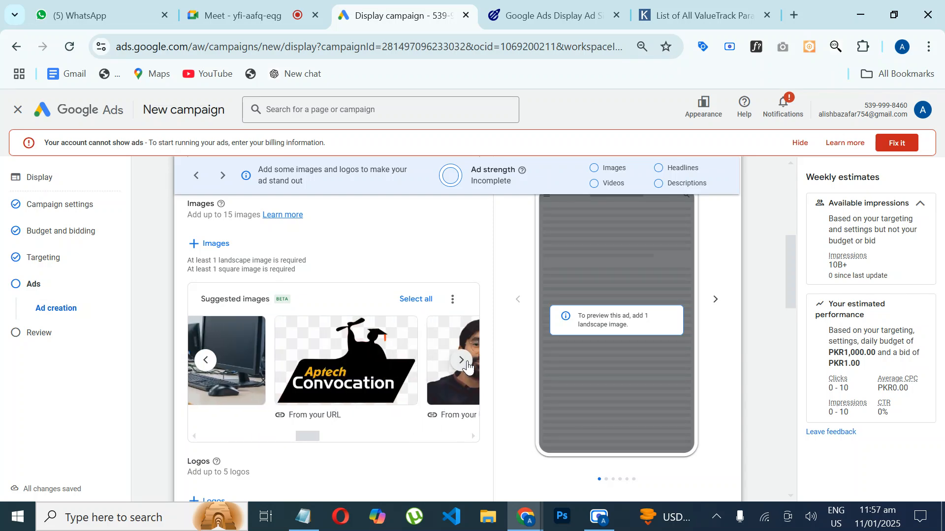
pyautogui.click(461, 361)
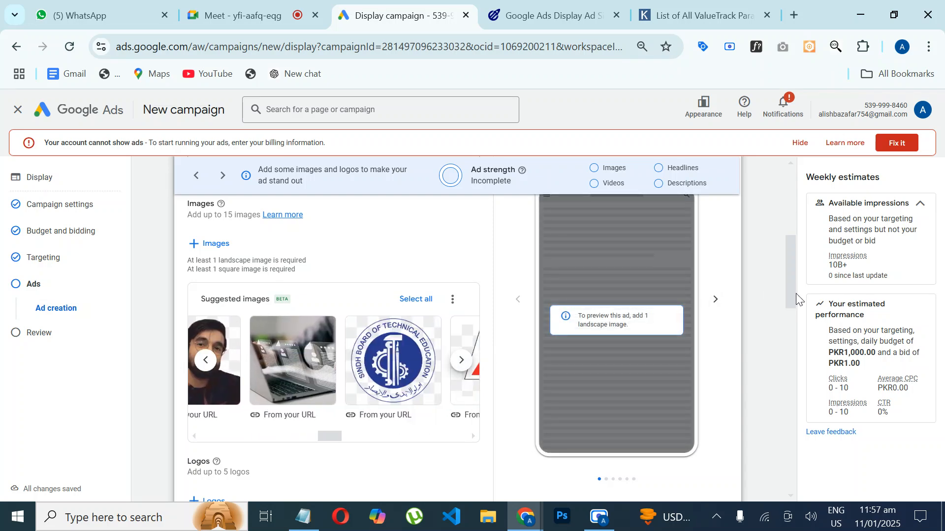
pyautogui.moveTo(796, 293); pyautogui.dragTo(800, 245)
pyautogui.scroll(-2, 802, 251)
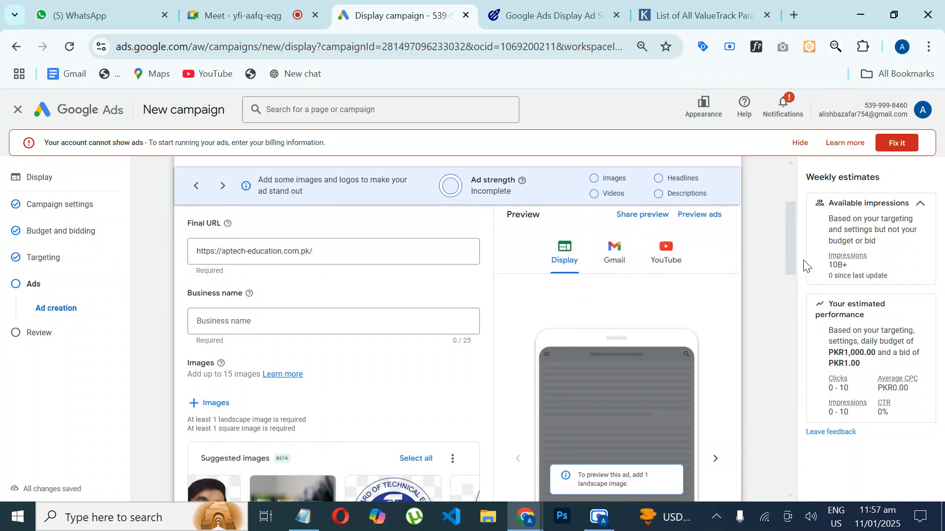
# Step: Enter "Aptech Computer Science education" as the ad's business name
pyautogui.click(333, 251)
pyautogui.moveTo(336, 252); pyautogui.dragTo(196, 261)
pyautogui.click(263, 322)
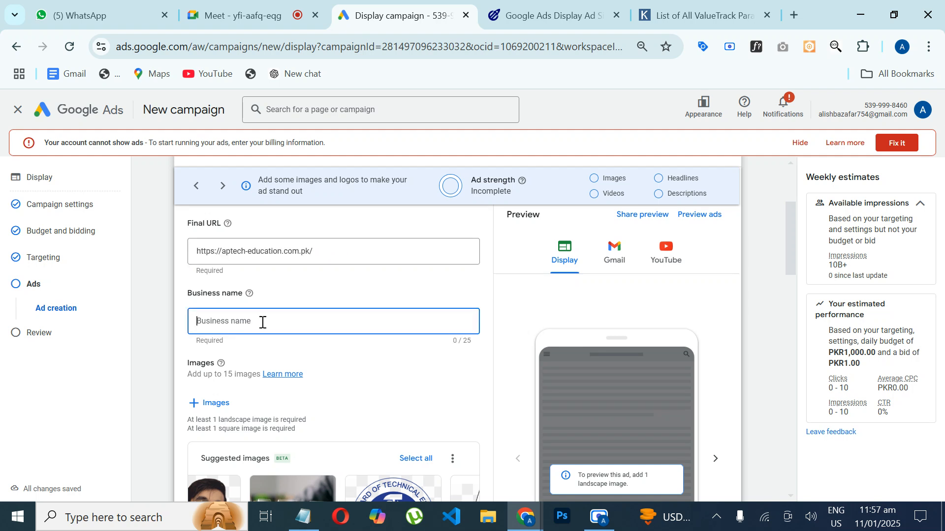
pyautogui.write('A')
pyautogui.write('education')
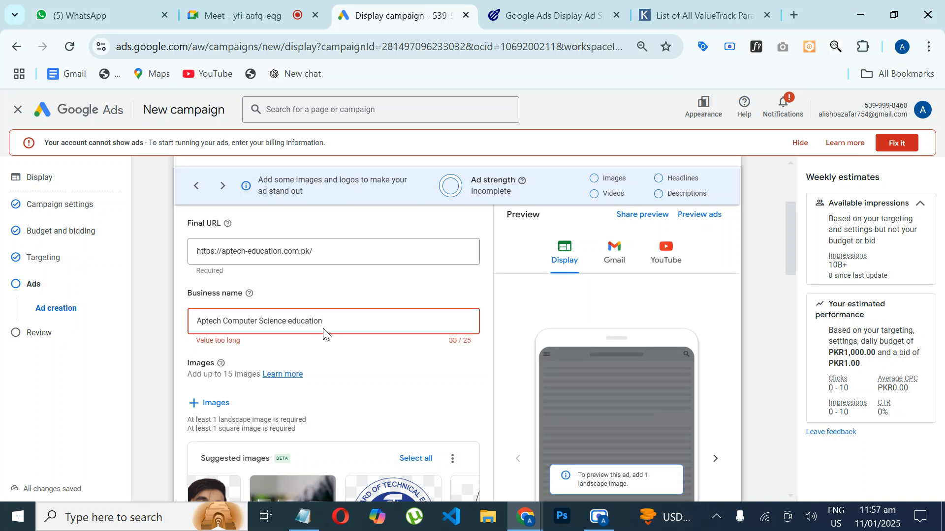
# Step: Shorten the ad's business name to "Aptech Computer Education"
pyautogui.doubleClick(314, 322)
pyautogui.press('BackSpace')
pyautogui.press('BackSpace')
pyautogui.press('BackSpace')
pyautogui.press('BackSpace')
pyautogui.press('BackSpace')
pyautogui.press('BackSpace')
pyautogui.press('BackSpace')
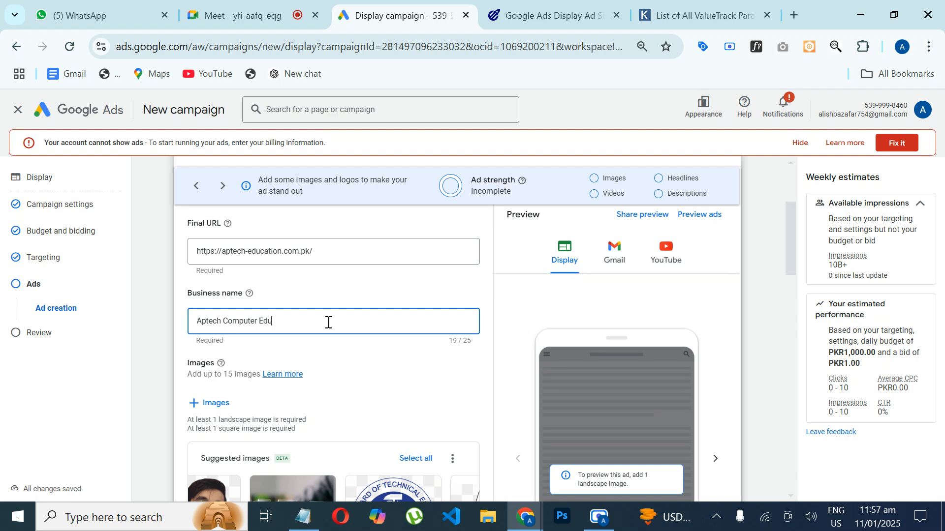
pyautogui.write('Education')
pyautogui.click(262, 354)
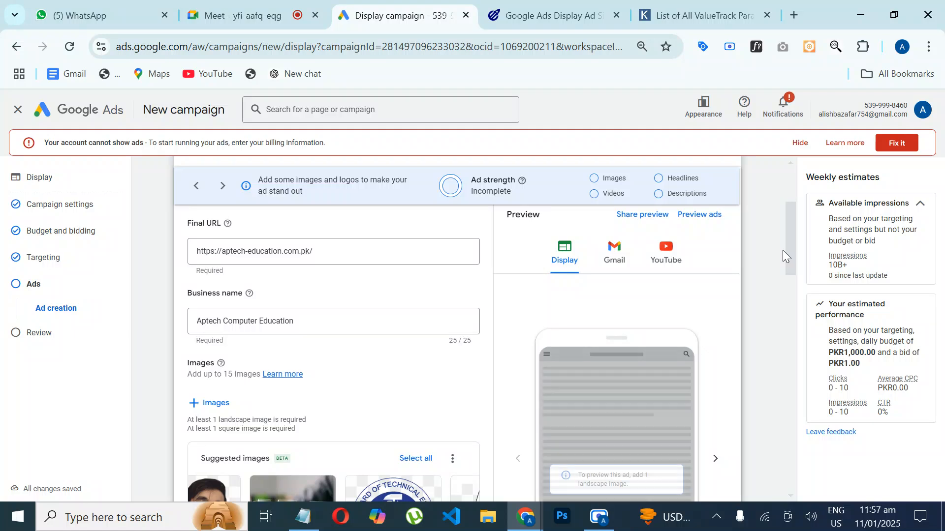
# Step: Open the image selection for the ad and review the suggested images and those scanned from the website
pyautogui.moveTo(792, 247); pyautogui.dragTo(791, 278)
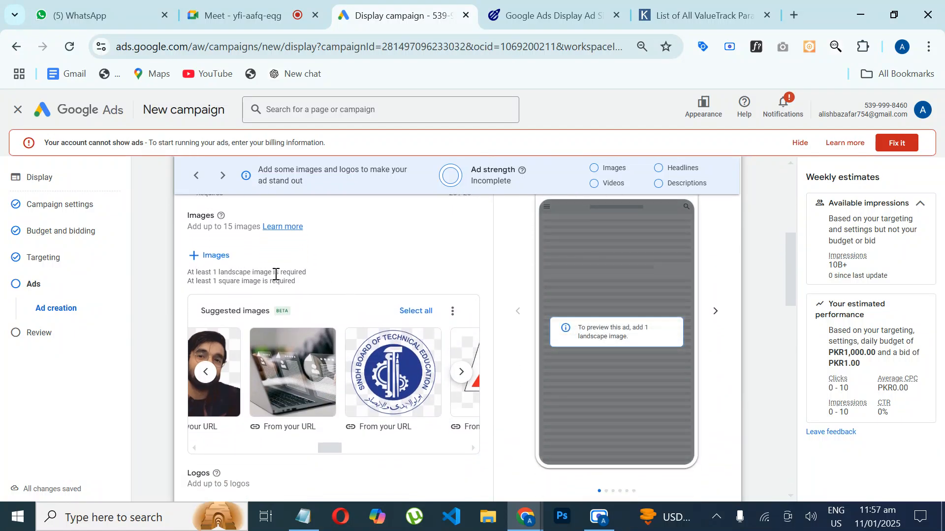
pyautogui.click(217, 260)
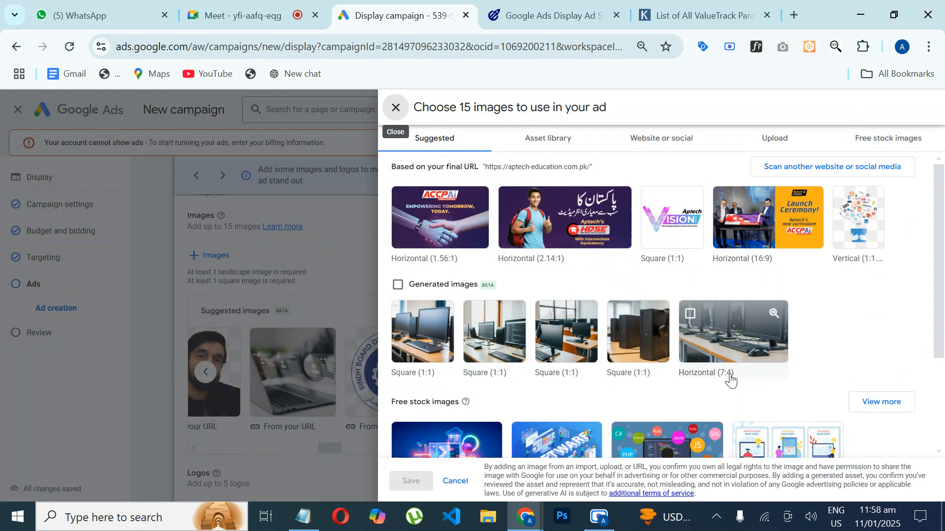
pyautogui.scroll(-3, 730, 380)
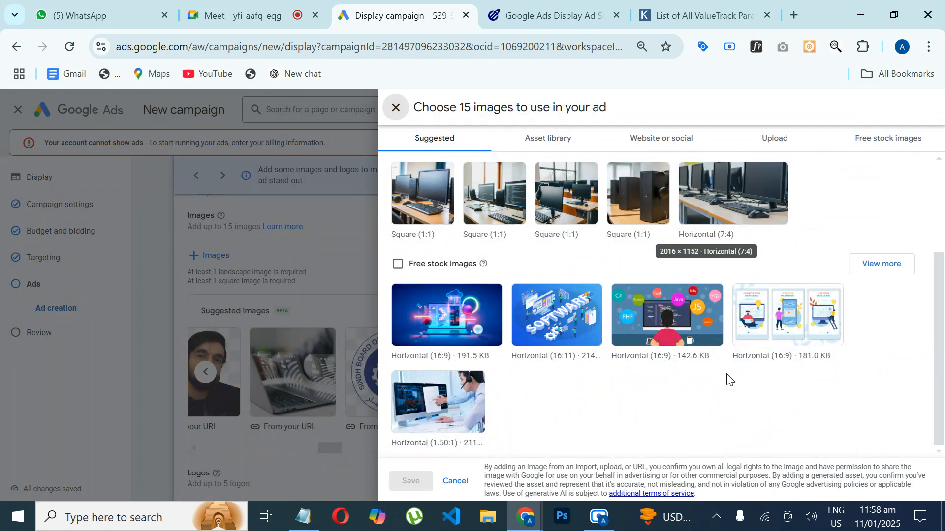
pyautogui.scroll(3, 731, 380)
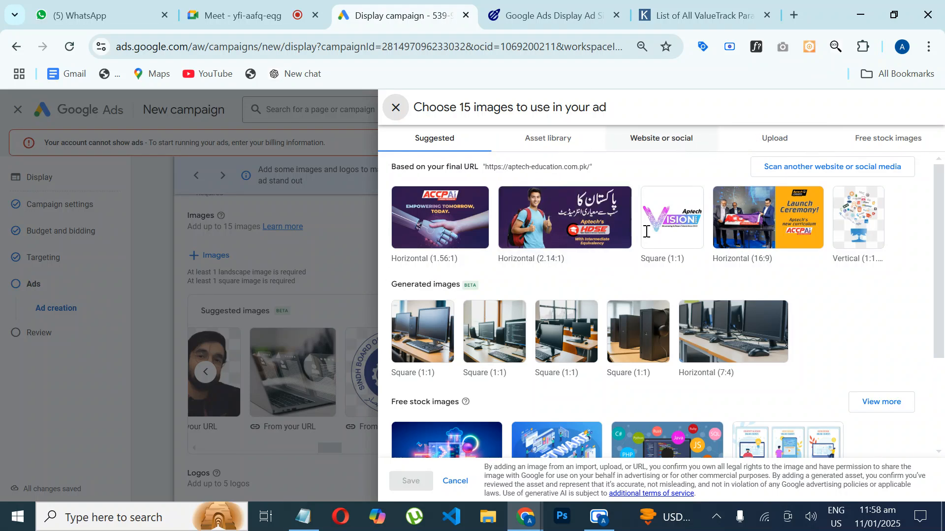
pyautogui.click(654, 143)
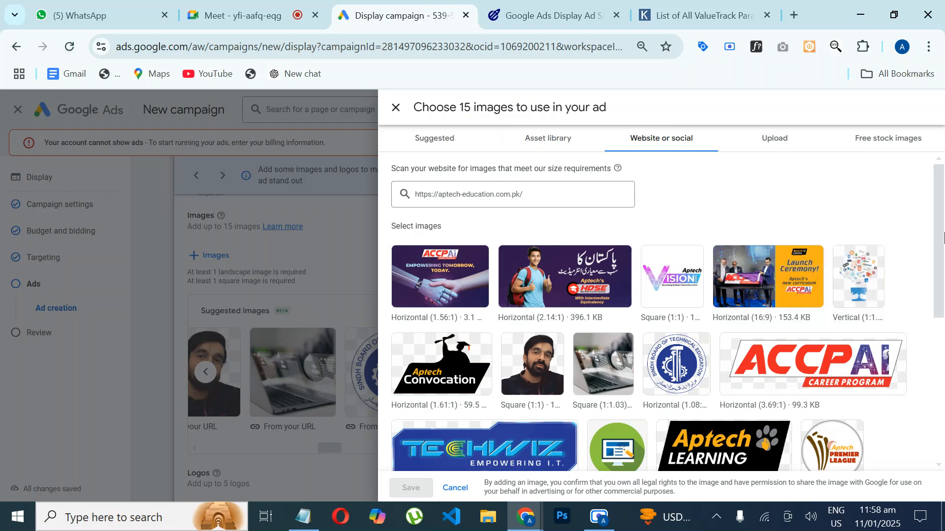
pyautogui.moveTo(939, 234); pyautogui.dragTo(936, 180)
# Step: Upload the Web Development-01 image from the Downloads folder and save it as an image for the ad
pyautogui.click(772, 141)
pyautogui.click(605, 347)
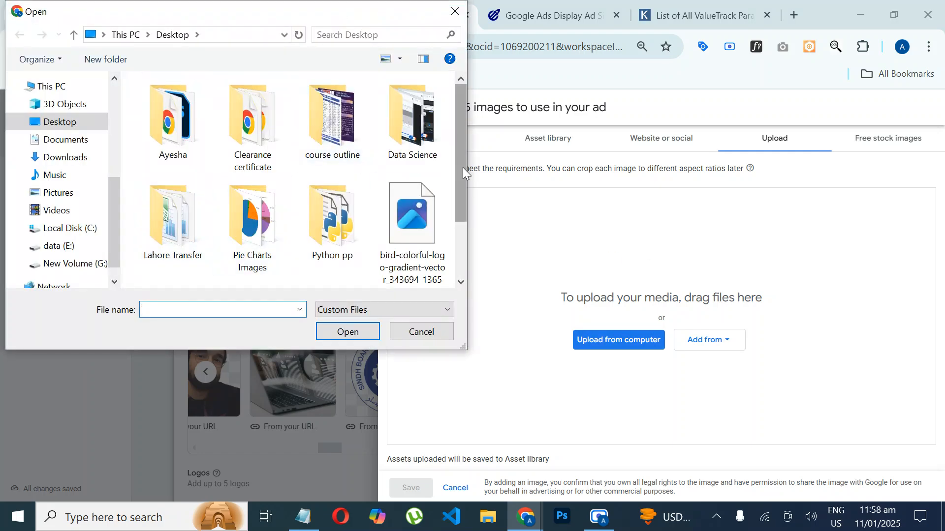
pyautogui.moveTo(462, 168); pyautogui.dragTo(462, 227)
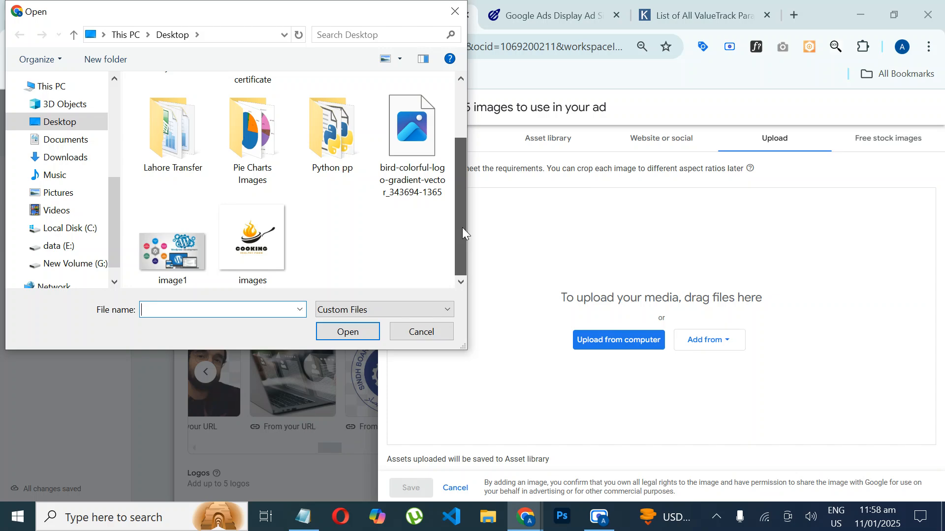
pyautogui.click(66, 158)
pyautogui.moveTo(456, 133); pyautogui.dragTo(460, 197)
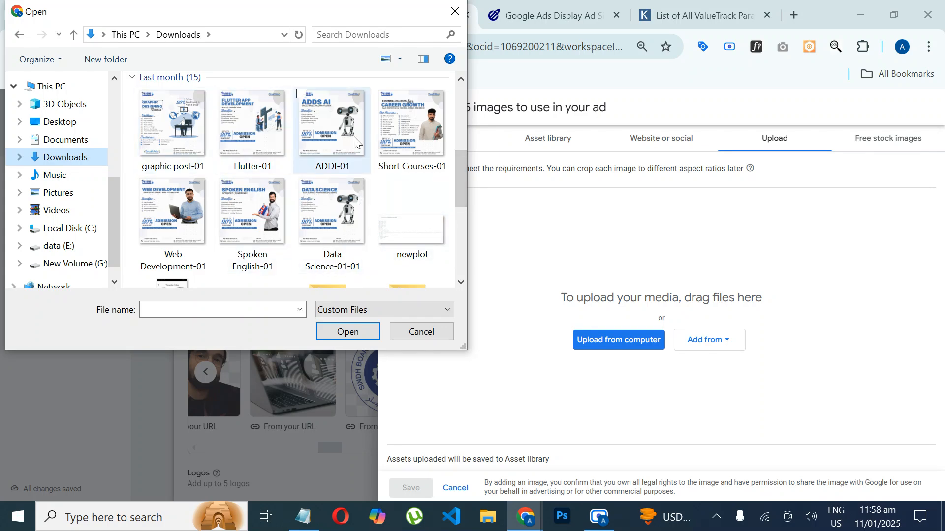
pyautogui.click(184, 212)
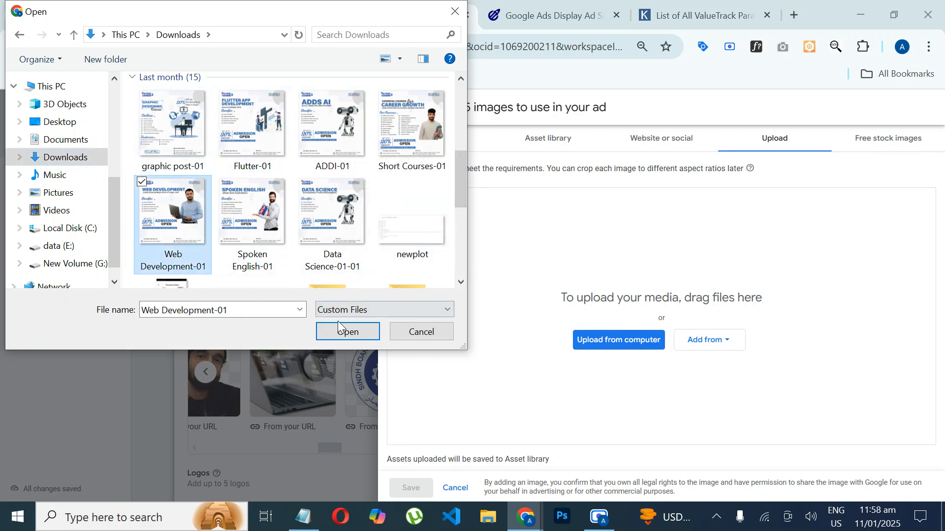
pyautogui.click(344, 330)
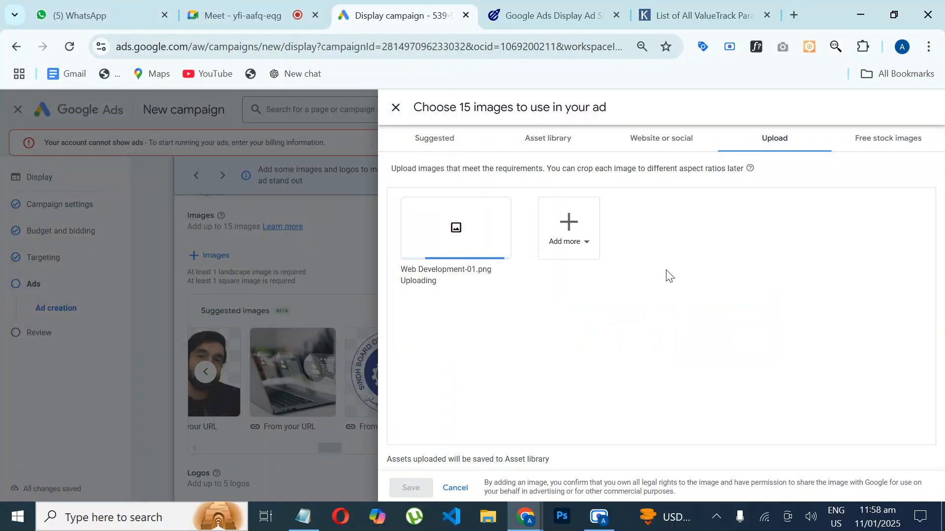
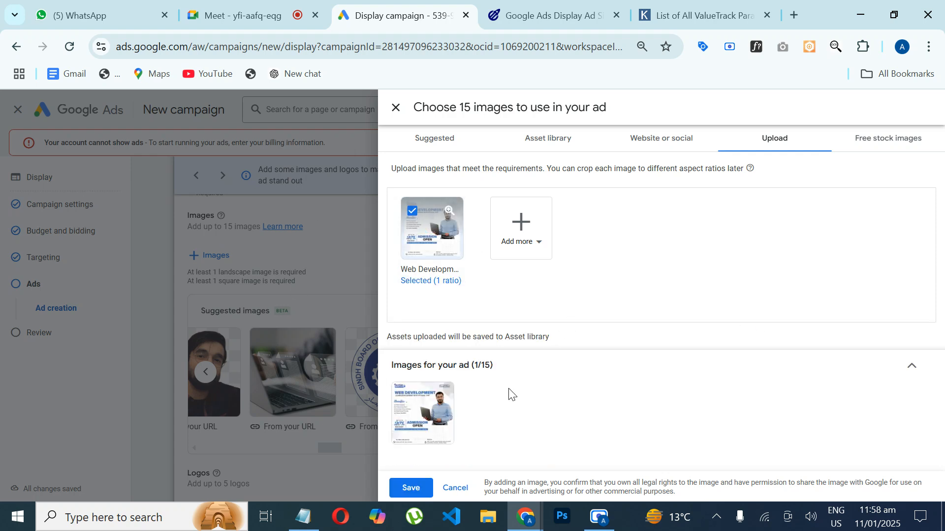
pyautogui.click(412, 488)
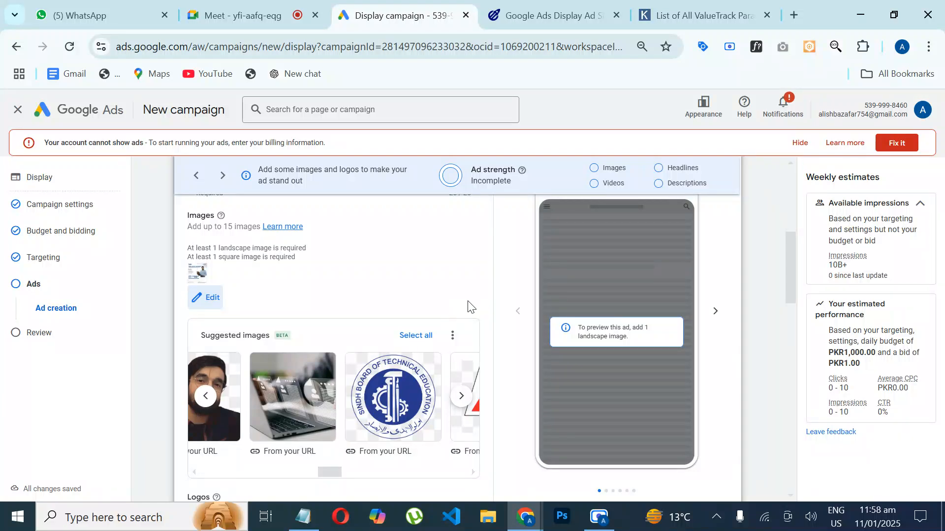
# Step: Look through the ad's preview layouts for Display and Gmail
pyautogui.click(715, 312)
pyautogui.click(715, 312)
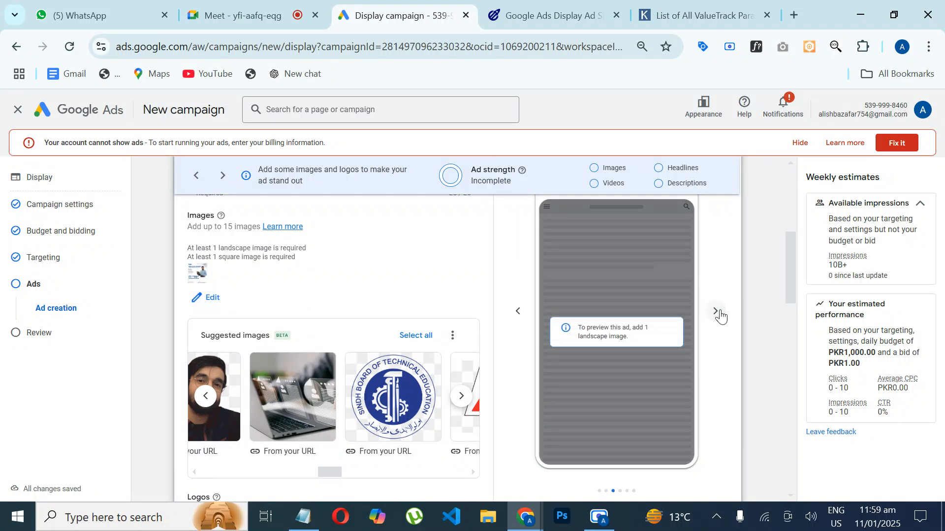
pyautogui.click(715, 312)
pyautogui.click(716, 312)
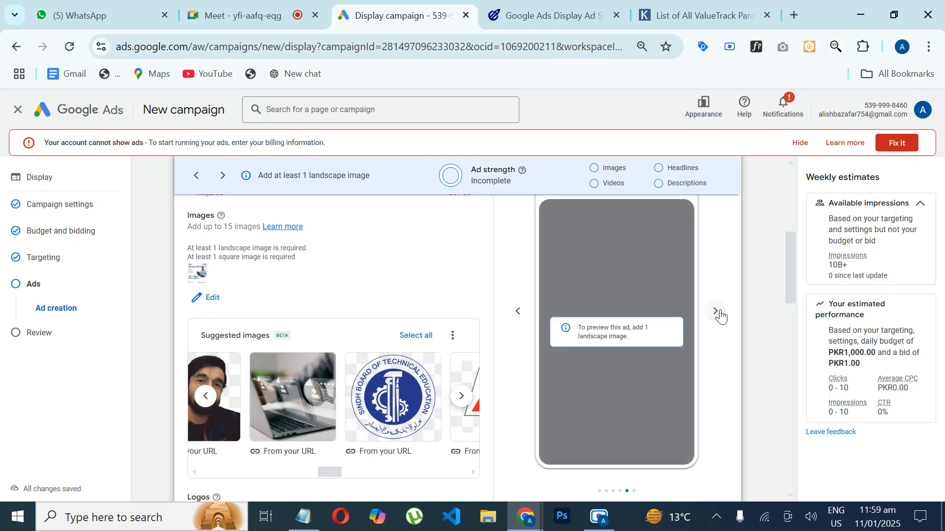
pyautogui.click(715, 312)
pyautogui.click(715, 312)
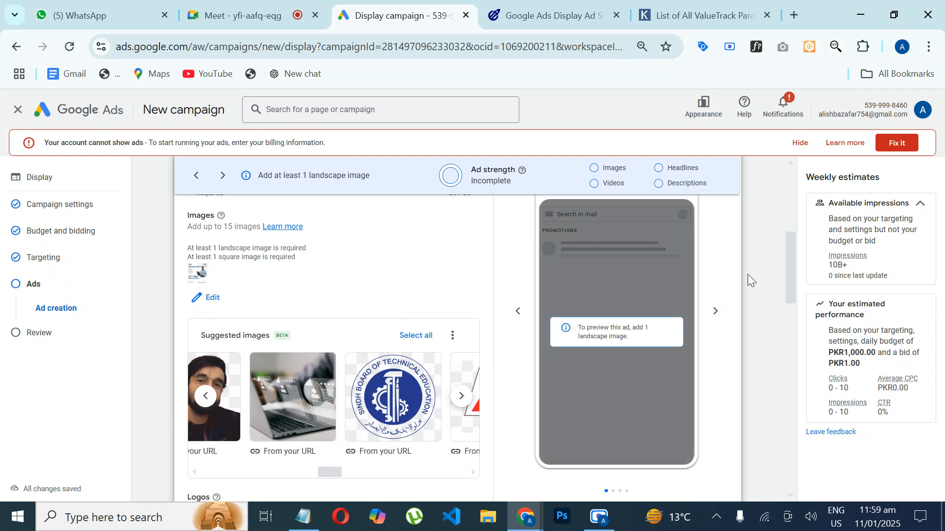
pyautogui.click(714, 312)
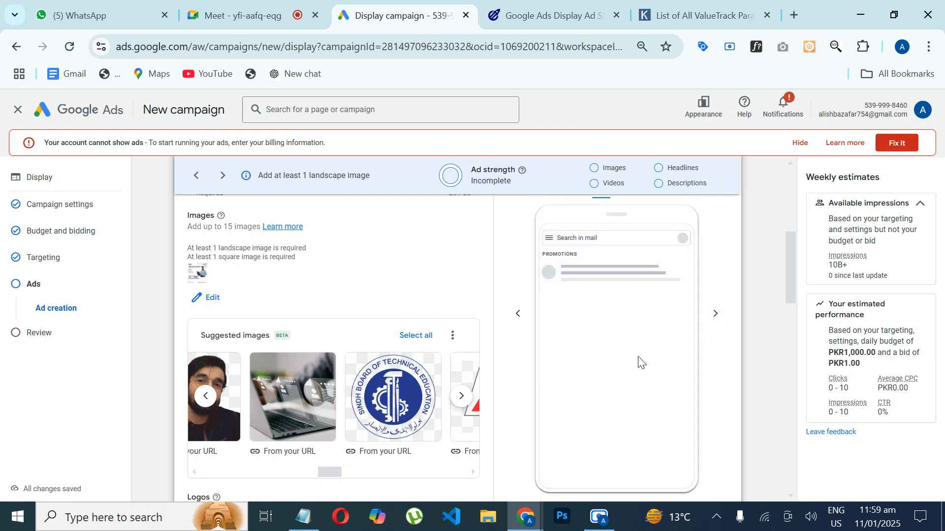
pyautogui.click(716, 314)
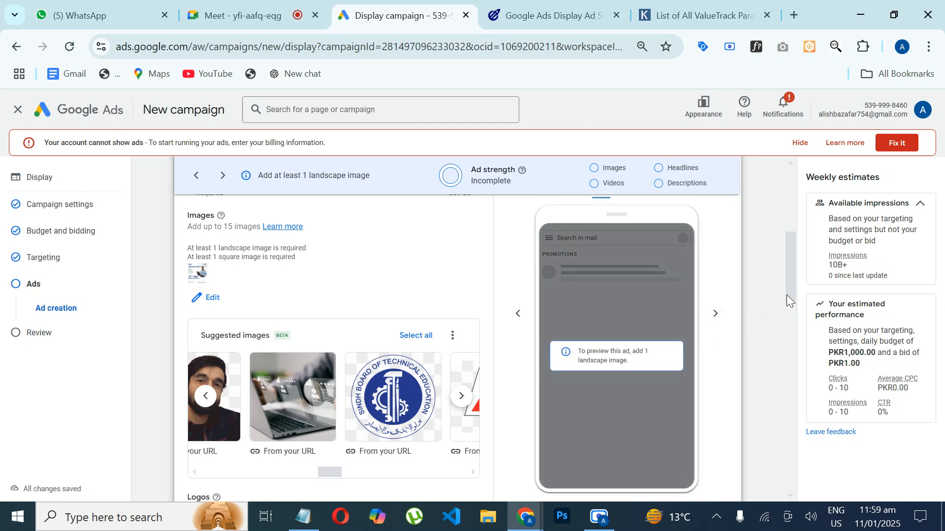
pyautogui.scroll(-2, 787, 299)
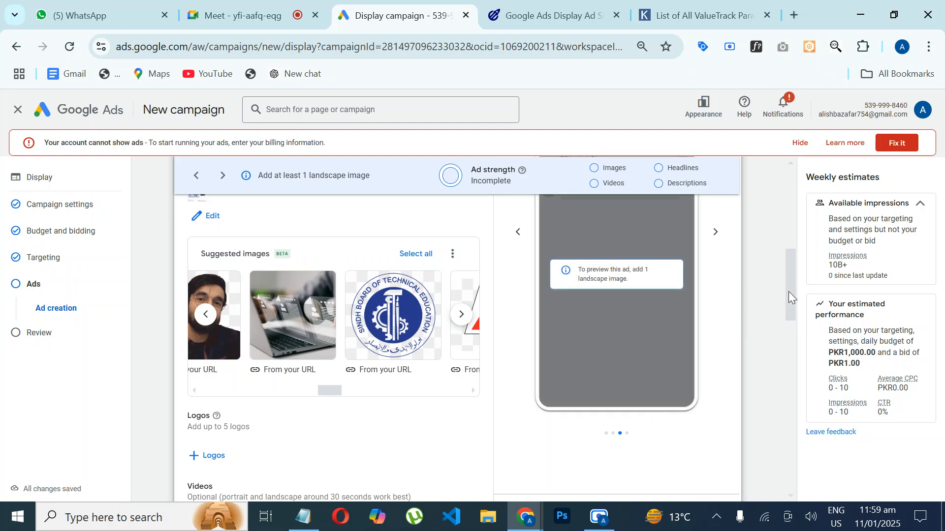
# Step: Reopen the ad's image selection for editing
pyautogui.moveTo(788, 291); pyautogui.dragTo(791, 252)
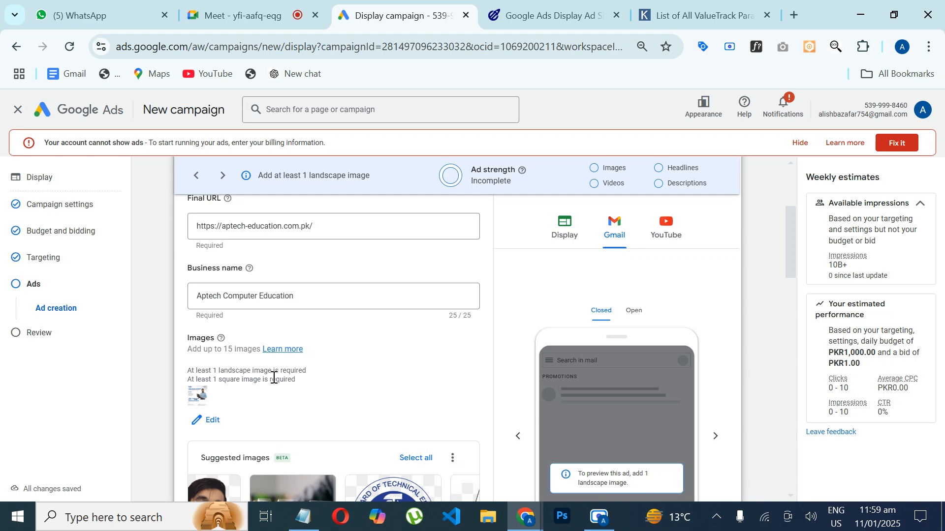
pyautogui.click(209, 421)
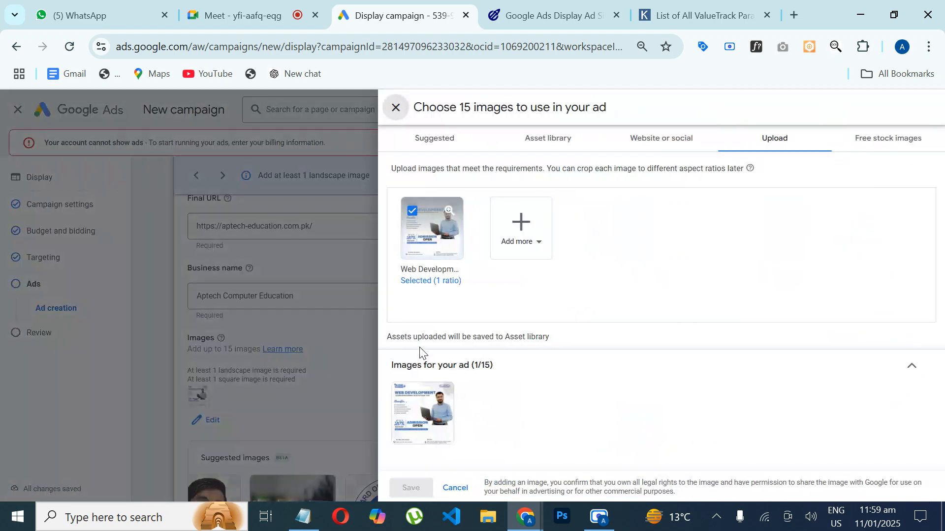
pyautogui.click(507, 241)
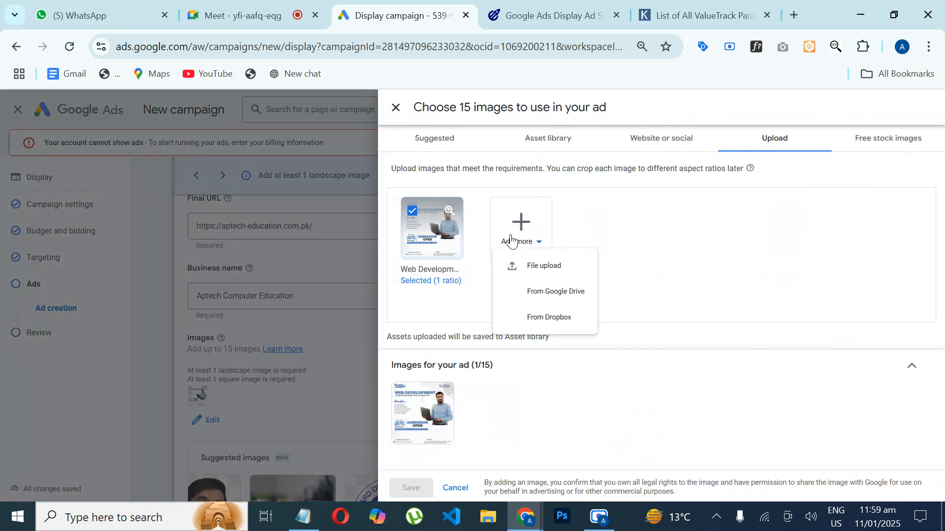
pyautogui.click(542, 275)
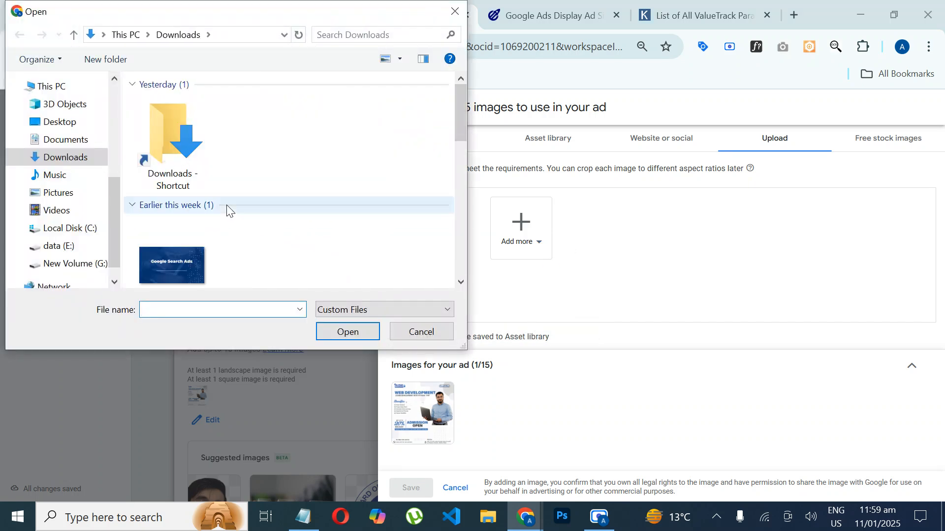
pyautogui.moveTo(459, 117); pyautogui.dragTo(463, 229)
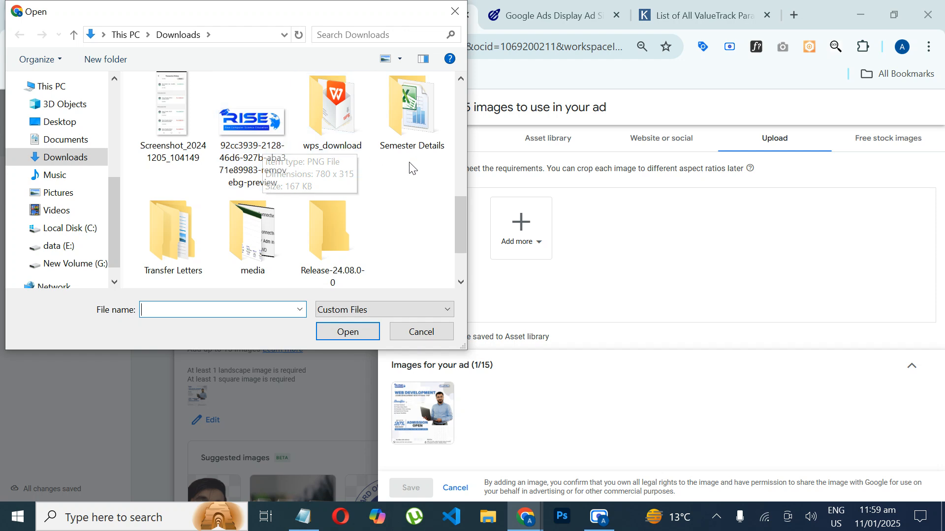
pyautogui.click(453, 12)
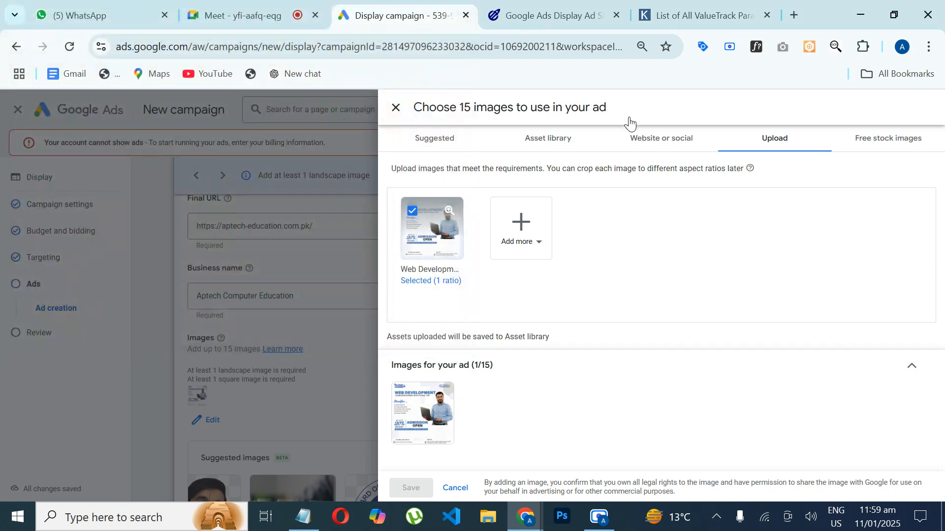
# Step: Add the website's ACCP Ai "Empowering Tomorrow, Today." handshake image to the ad and save the selection
pyautogui.click(649, 145)
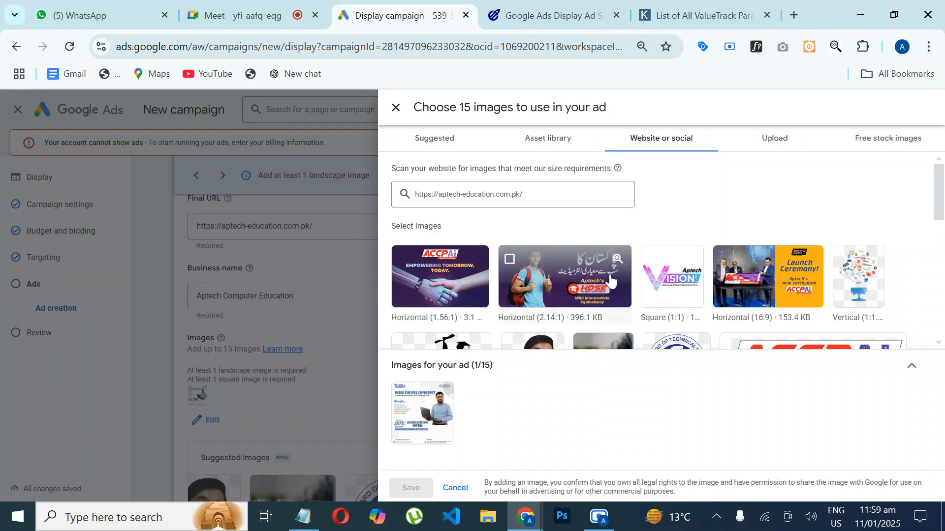
pyautogui.click(455, 291)
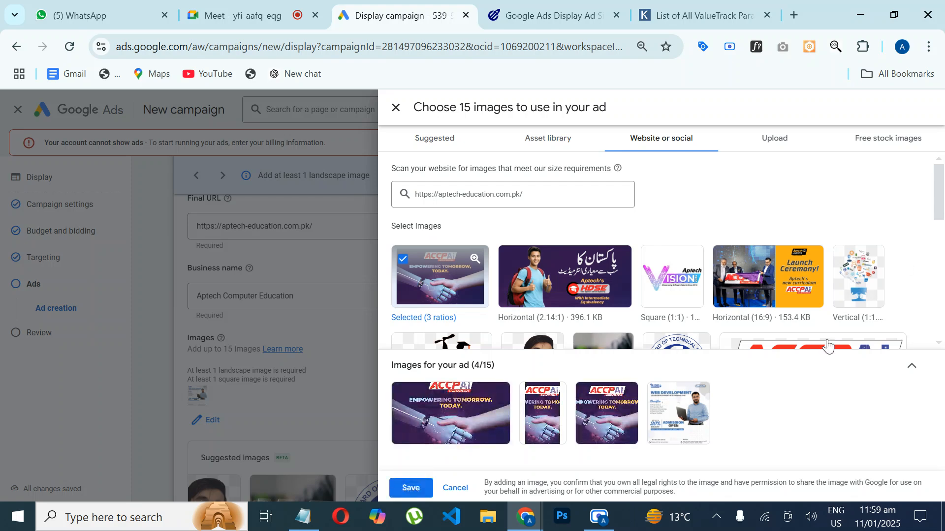
pyautogui.click(411, 488)
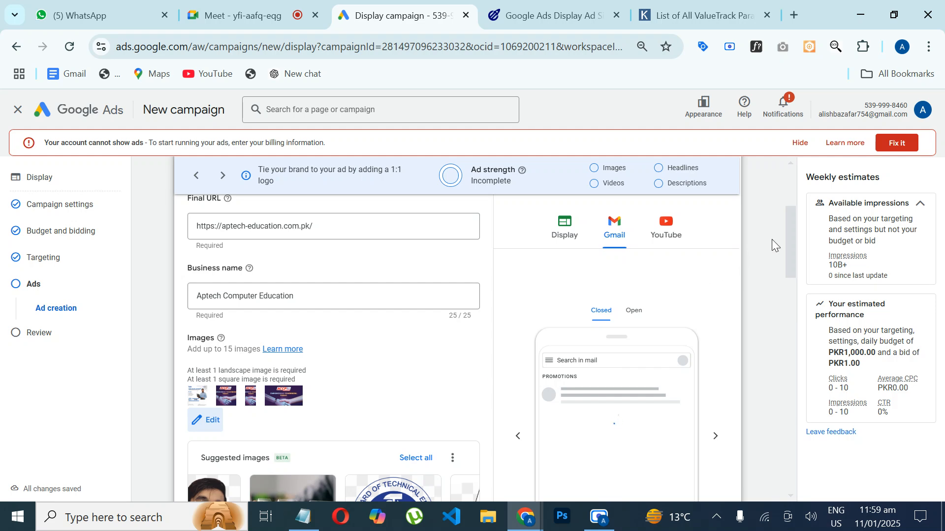
# Step: Add the website's Aptech Learning "Unleash your potential" image to the ad's images and save the selection
pyautogui.moveTo(790, 252); pyautogui.dragTo(791, 278)
pyautogui.click(564, 284)
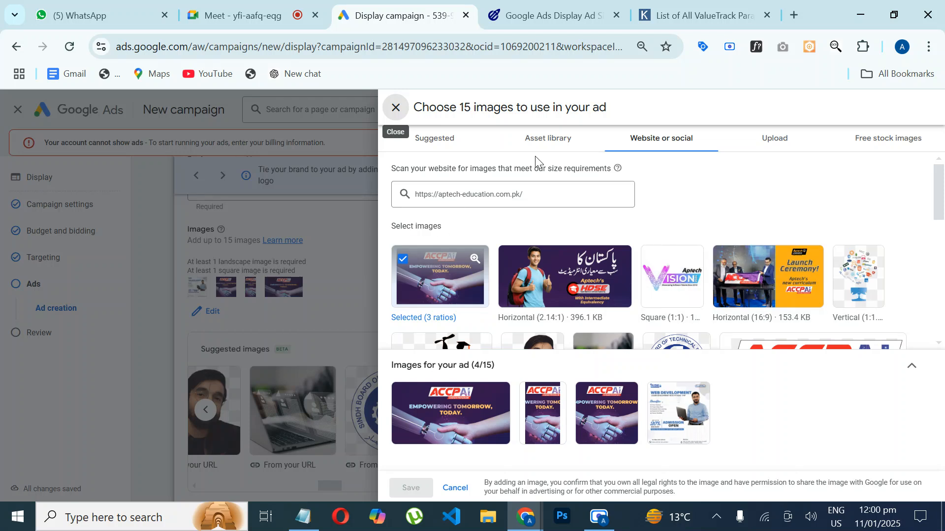
pyautogui.moveTo(933, 192); pyautogui.dragTo(941, 251)
pyautogui.click(724, 275)
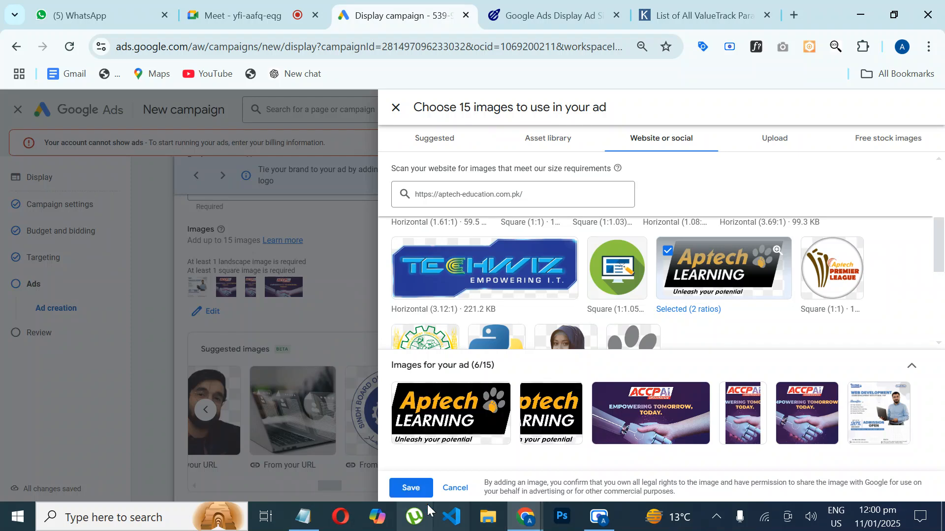
pyautogui.click(411, 488)
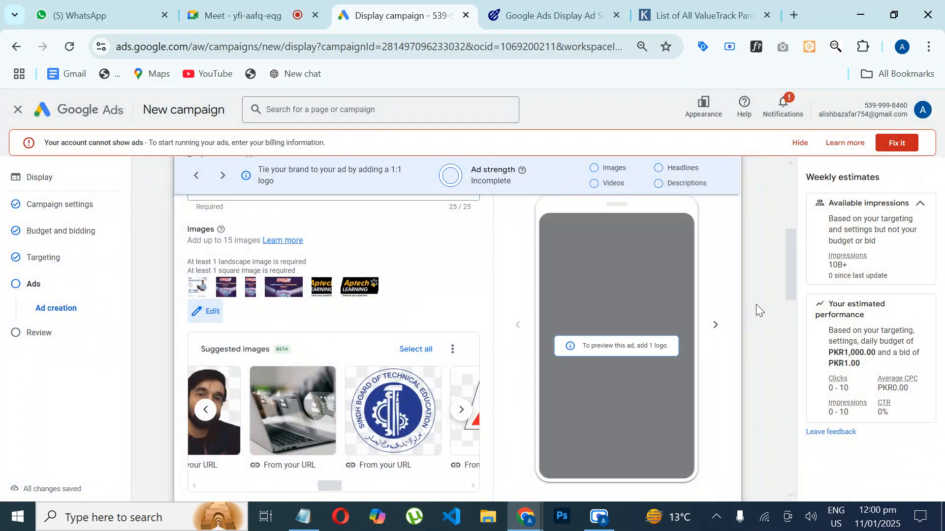
# Step: Browse the ad's preview layouts, and add all of the suggested images to the ad
pyautogui.moveTo(797, 287)
pyautogui.mouseDown()
pyautogui.moveTo(801, 257)
pyautogui.moveTo(801, 296)
pyautogui.mouseUp()
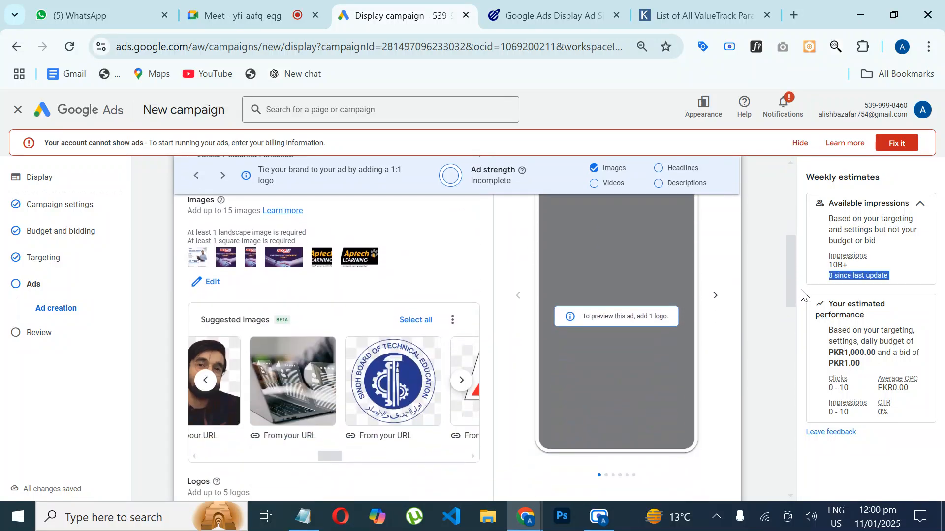
pyautogui.click(710, 297)
pyautogui.click(710, 298)
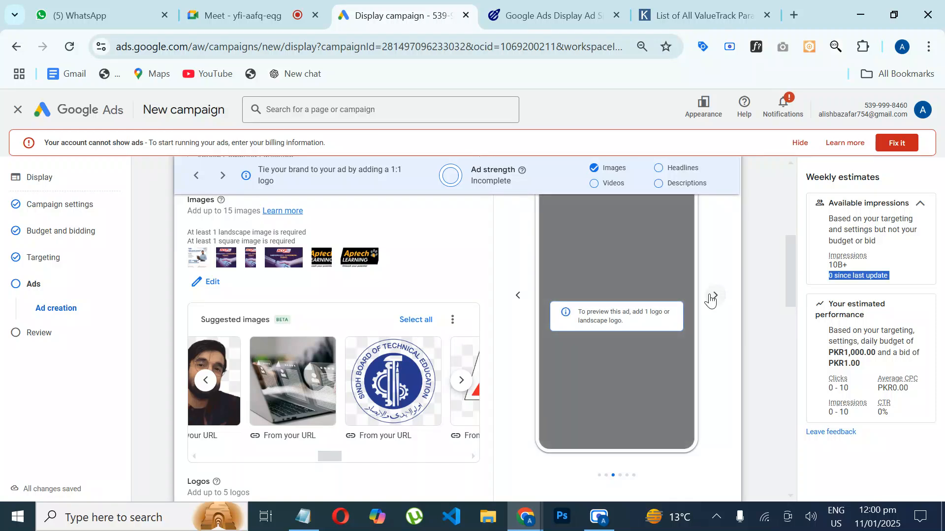
pyautogui.click(710, 298)
pyautogui.click(420, 327)
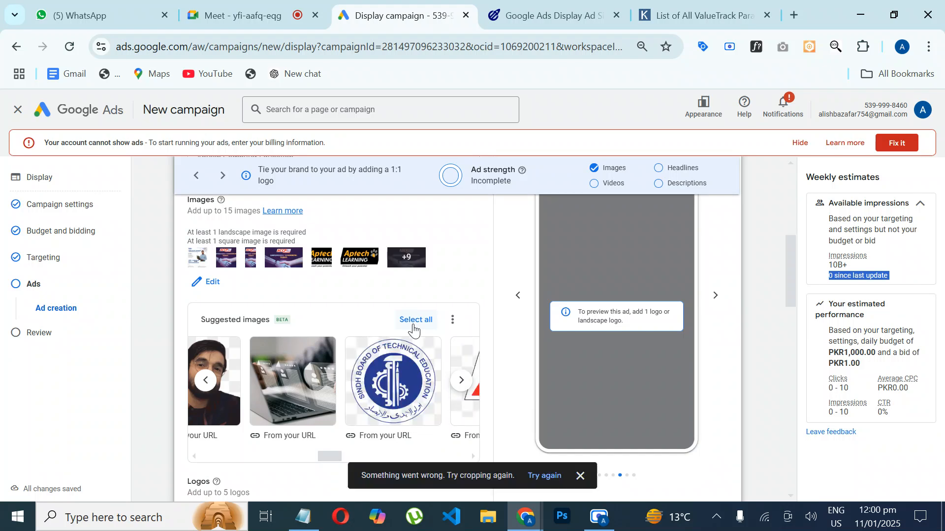
# Step: Retry the failed image cropping, and check how the ad looks in the YouTube preview
pyautogui.click(544, 476)
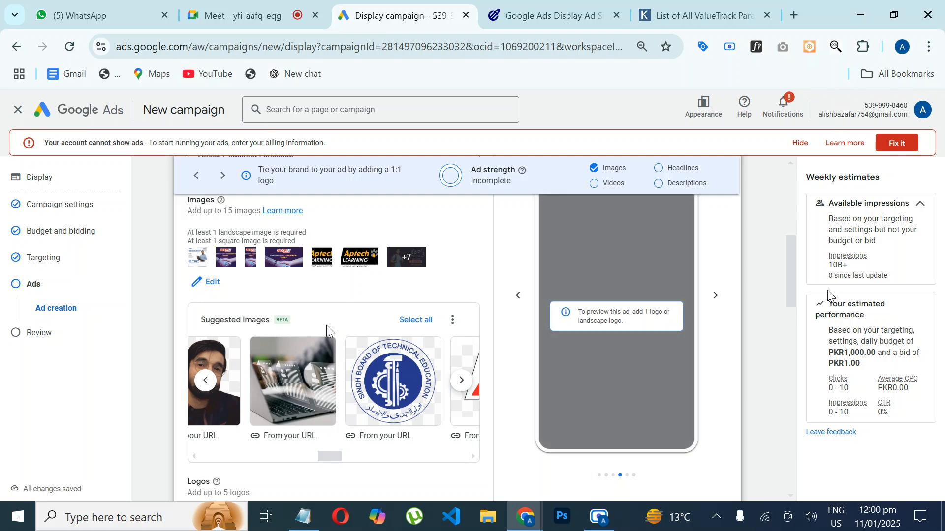
pyautogui.moveTo(791, 293); pyautogui.dragTo(794, 262)
pyautogui.click(665, 251)
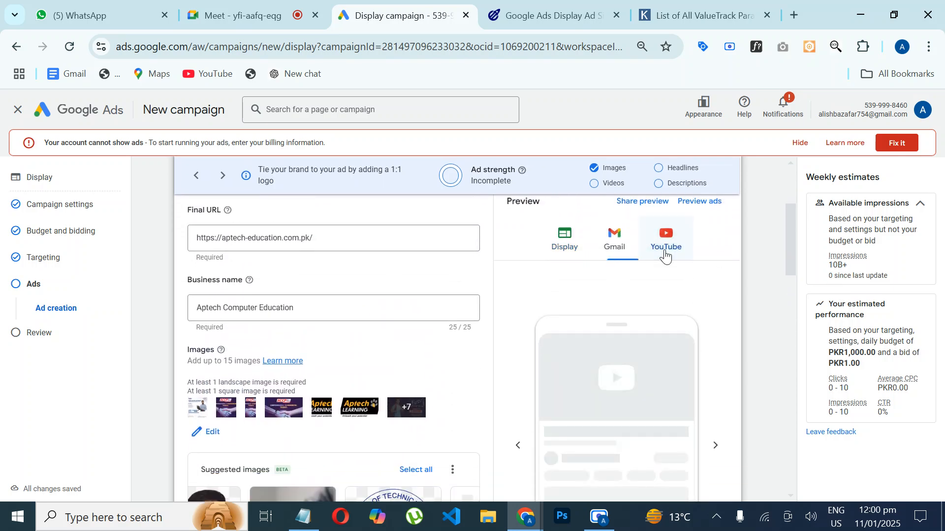
pyautogui.moveTo(792, 243); pyautogui.dragTo(802, 285)
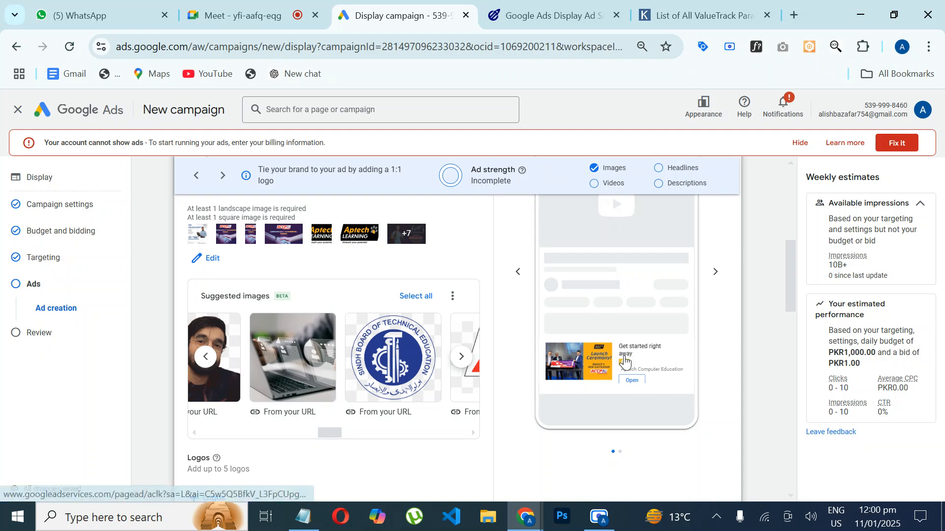
pyautogui.moveTo(789, 294); pyautogui.dragTo(803, 276)
# Step: Examine the ad's Gmail preview in its closed and open states, and return to the Display preview
pyautogui.click(611, 241)
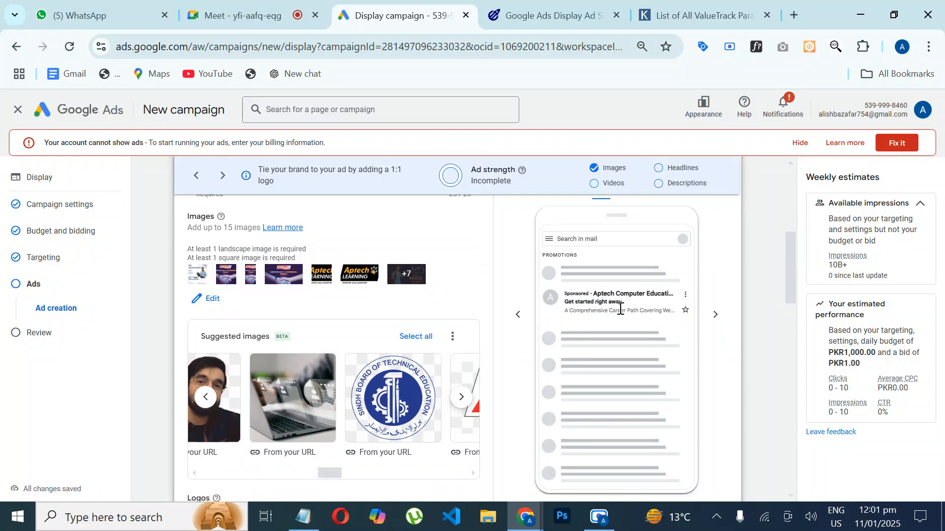
pyautogui.moveTo(786, 289); pyautogui.dragTo(796, 259)
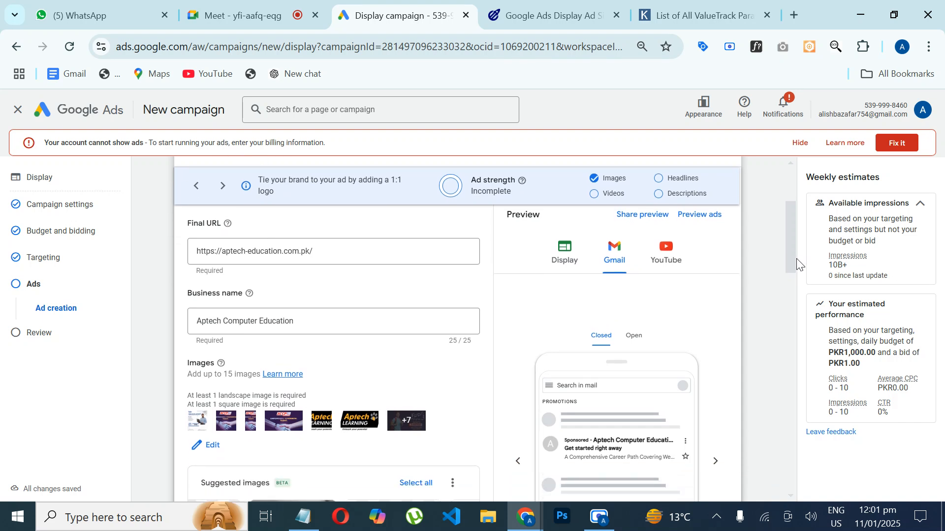
pyautogui.click(633, 337)
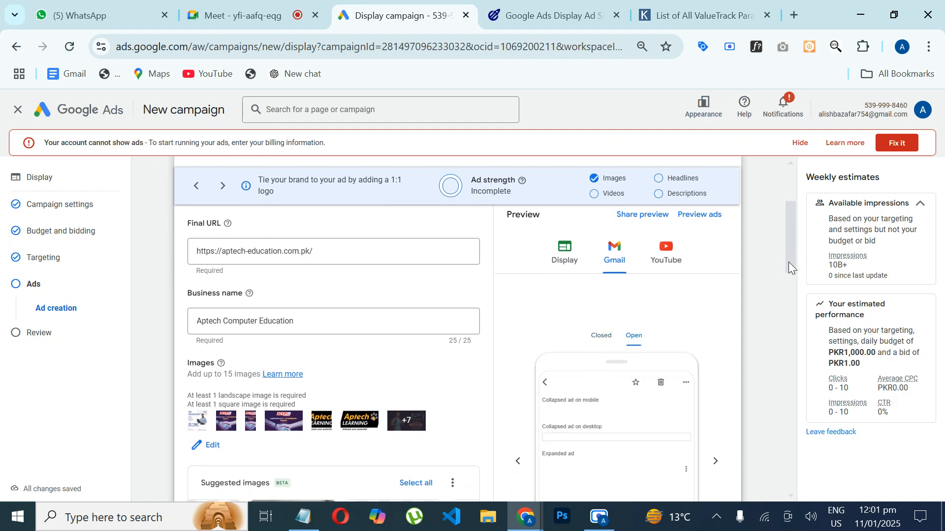
pyautogui.scroll(-3, 790, 282)
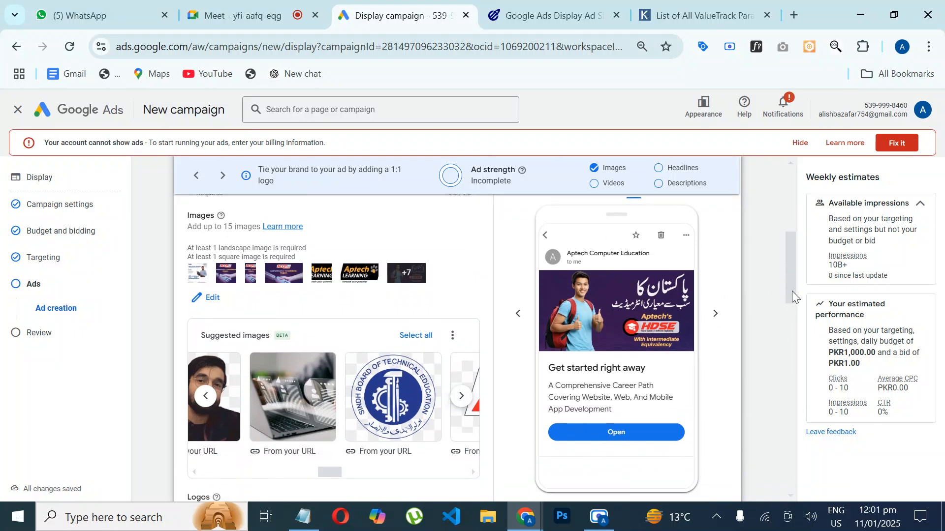
pyautogui.moveTo(794, 282); pyautogui.dragTo(795, 252)
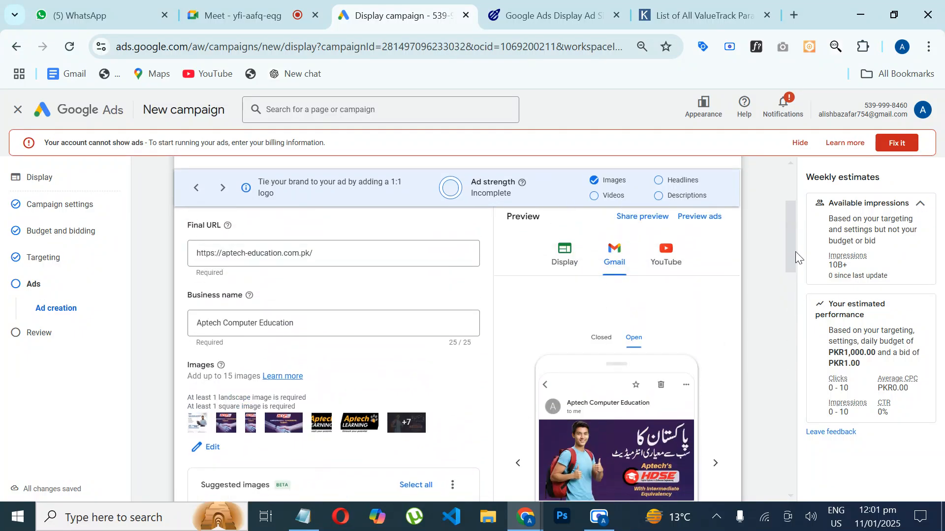
pyautogui.click(557, 271)
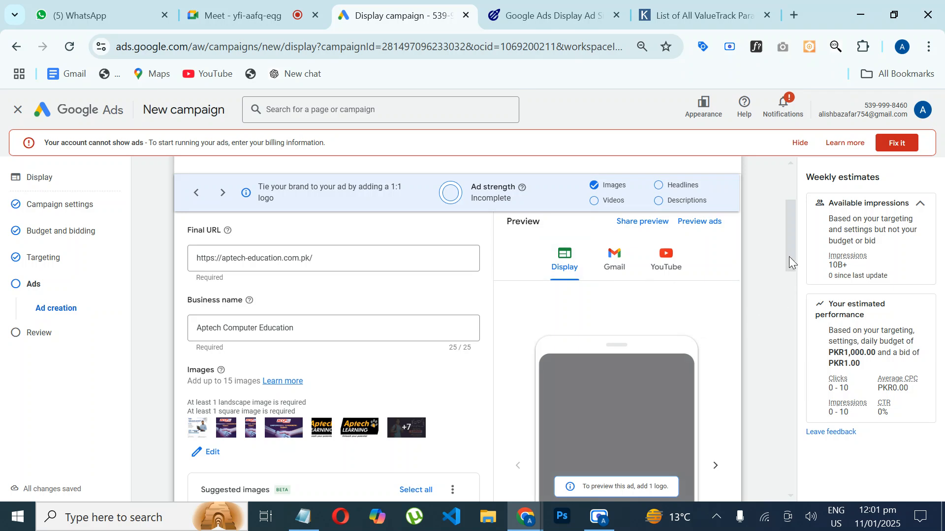
# Step: Add the website's Aptech Premier League image and the suggested Sindh Board of Technical Education image to the ad
pyautogui.moveTo(790, 256)
pyautogui.mouseDown()
pyautogui.moveTo(793, 303)
pyautogui.moveTo(801, 265)
pyautogui.mouseUp()
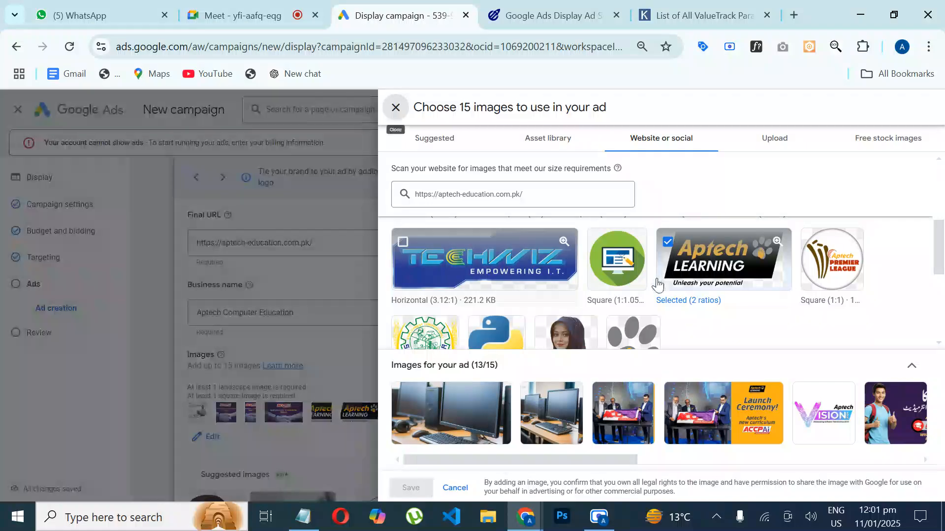
pyautogui.click(821, 265)
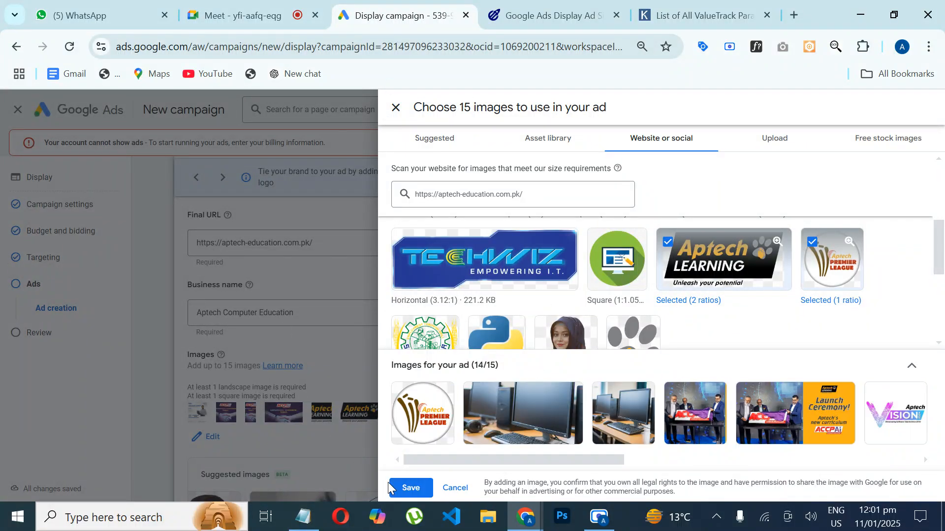
pyautogui.click(400, 488)
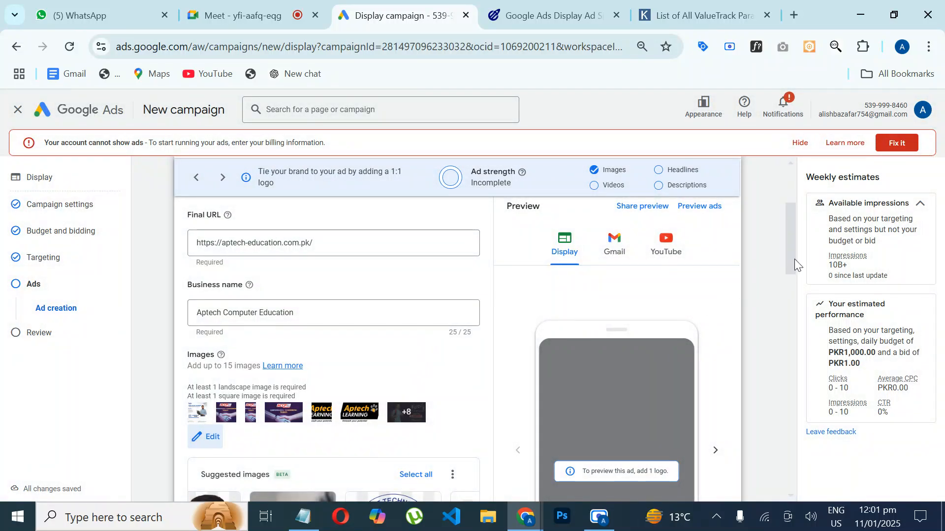
pyautogui.moveTo(794, 259); pyautogui.dragTo(797, 293)
pyautogui.click(373, 381)
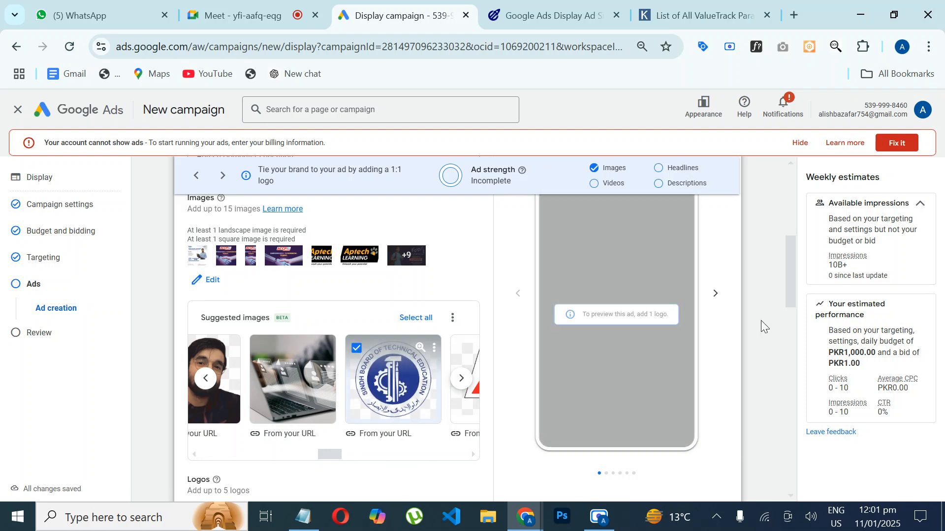
# Step: Add the Sindh Board of Technical Education image from the asset library as a 1:1 logo and save it
pyautogui.moveTo(796, 286); pyautogui.dragTo(797, 321)
pyautogui.moveTo(791, 281); pyautogui.dragTo(795, 316)
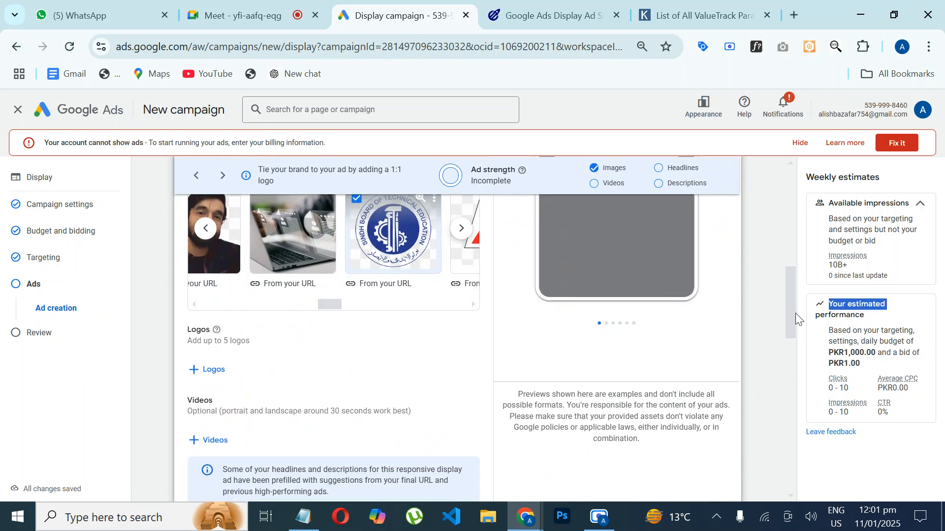
pyautogui.click(214, 353)
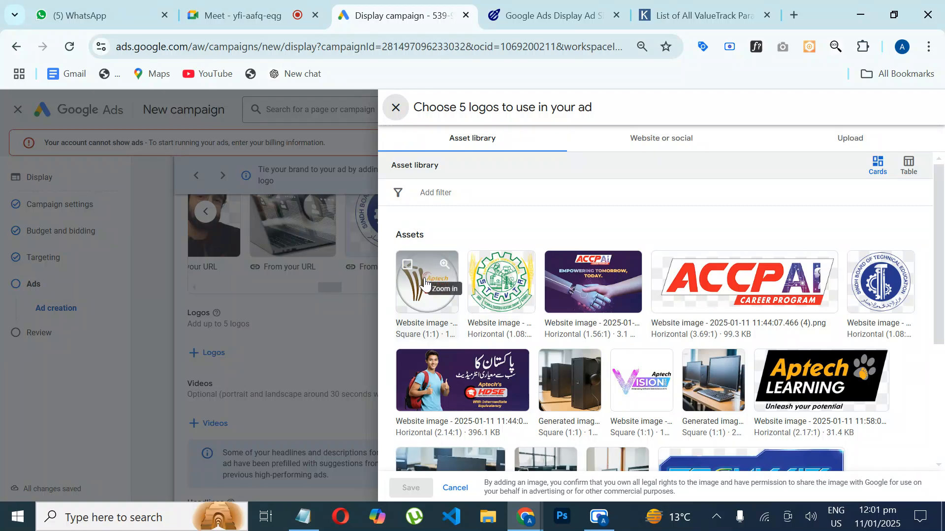
pyautogui.click(881, 281)
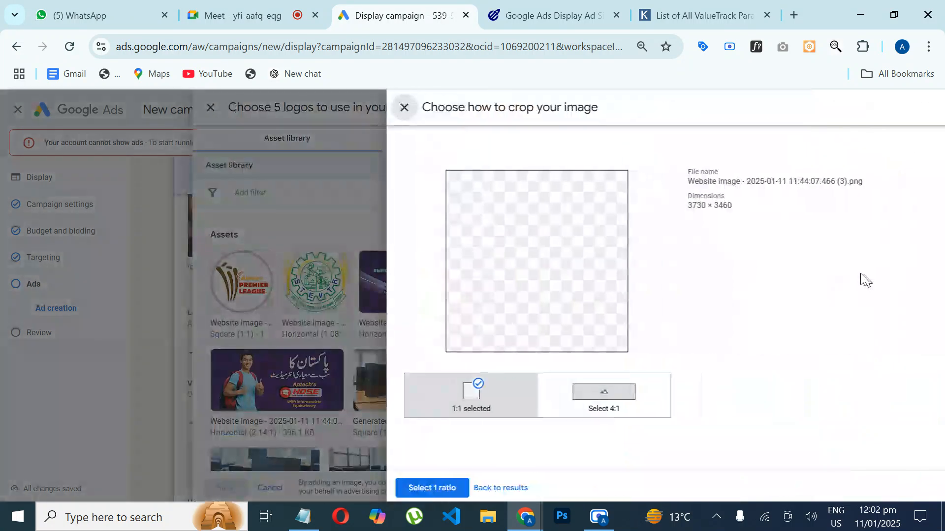
pyautogui.click(423, 488)
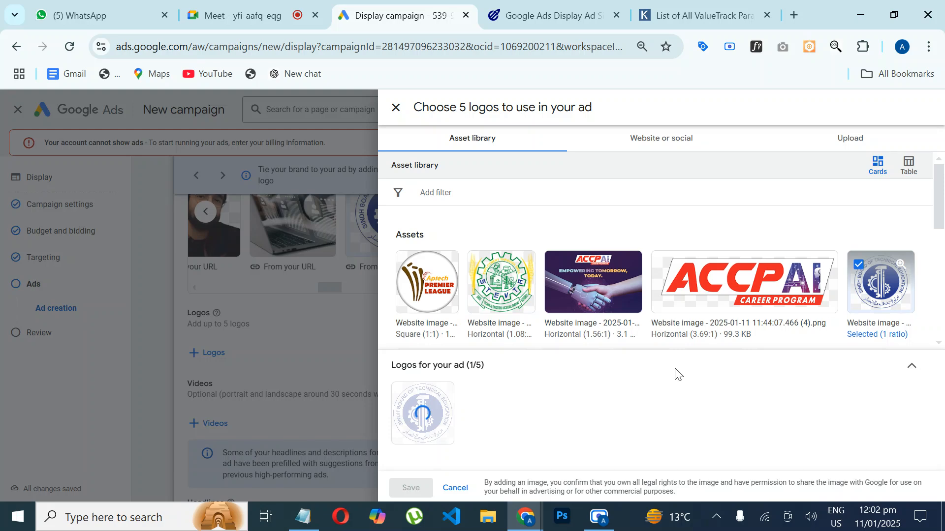
pyautogui.click(408, 487)
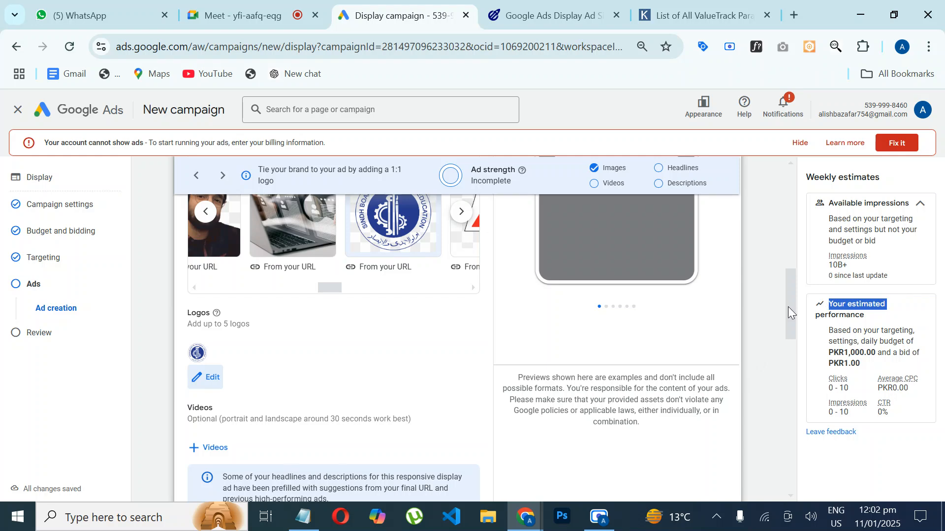
# Step: Expand the ad's additional format options and review the asset enhancement, auto-generated video and native format settings
pyautogui.moveTo(791, 317); pyautogui.dragTo(789, 261)
pyautogui.moveTo(788, 228); pyautogui.dragTo(797, 388)
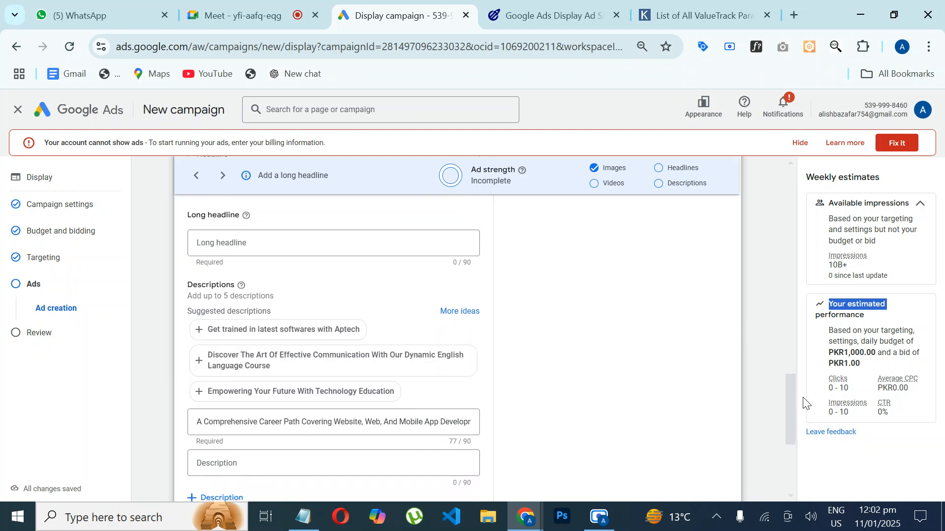
pyautogui.moveTo(792, 395); pyautogui.dragTo(789, 447)
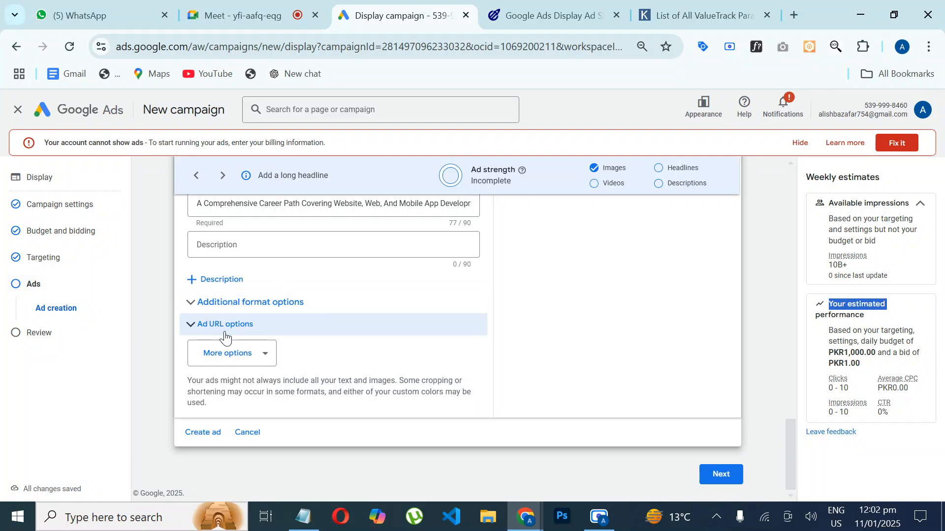
pyautogui.click(234, 301)
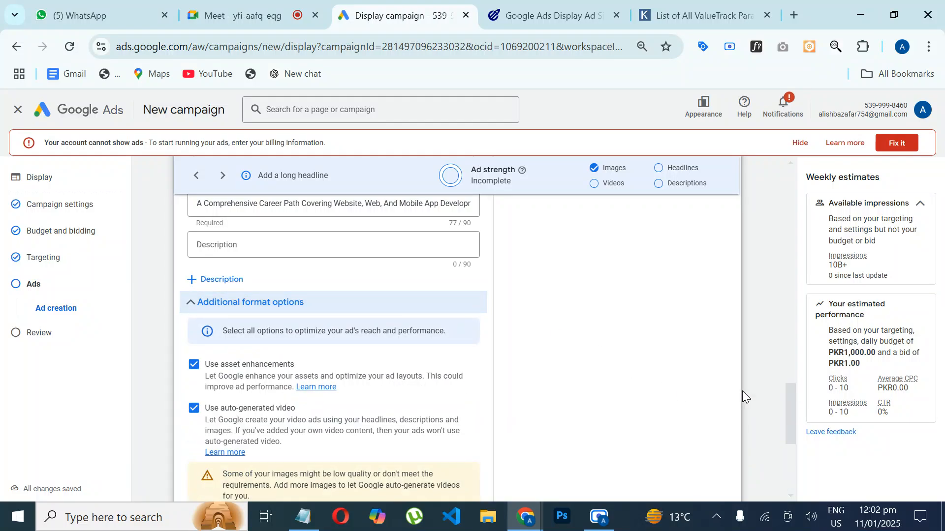
pyautogui.moveTo(791, 403); pyautogui.dragTo(786, 438)
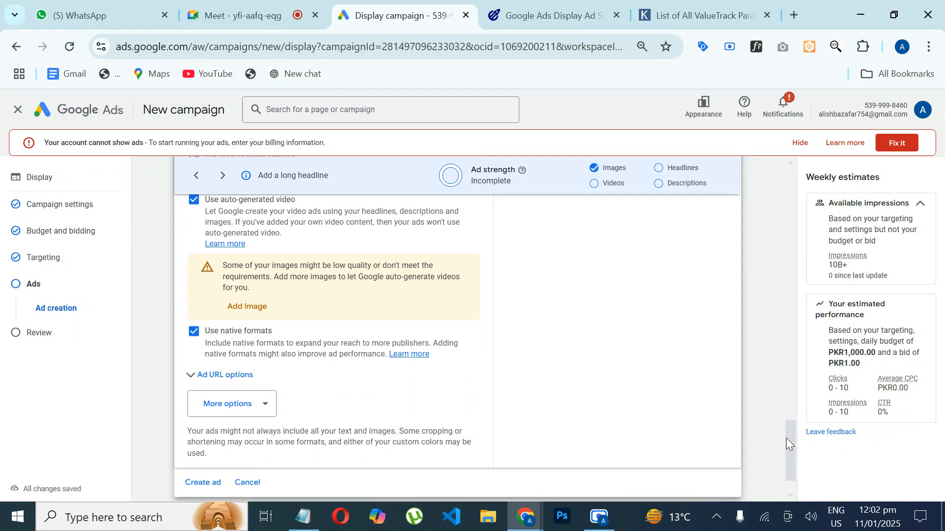
# Step: Enable call to action text for the ad and set it to Apply Now
pyautogui.click(227, 412)
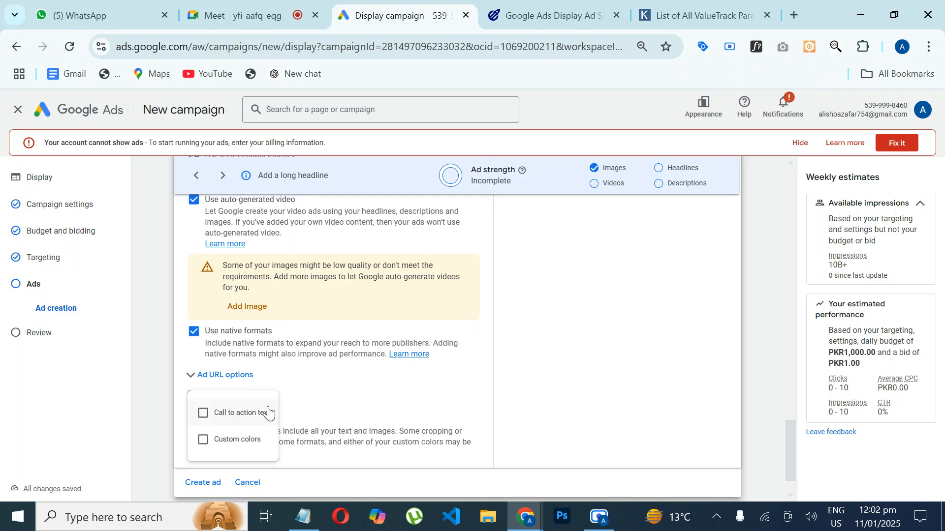
pyautogui.click(226, 414)
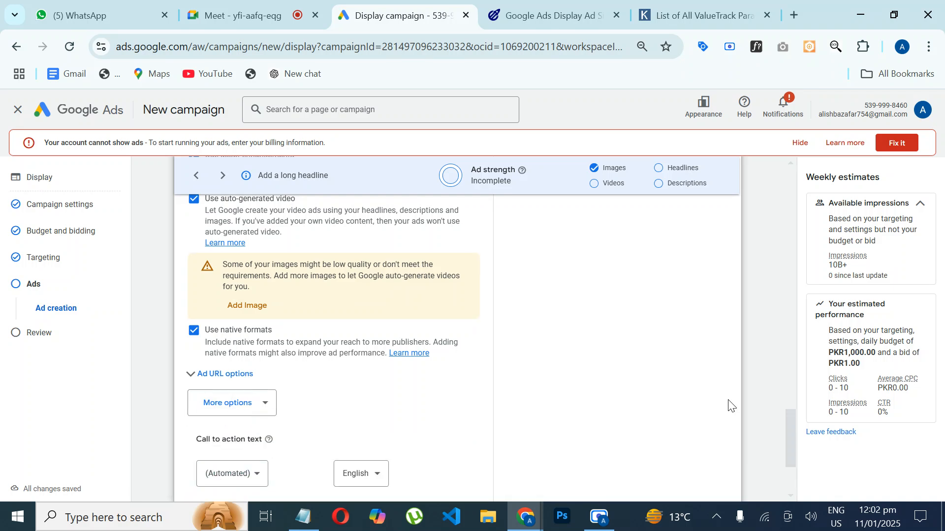
pyautogui.scroll(-3, 790, 421)
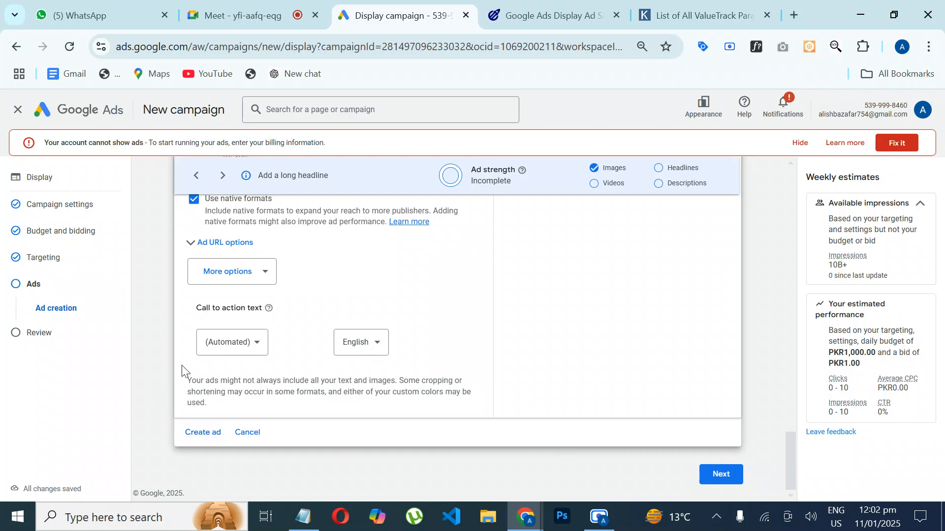
pyautogui.click(225, 348)
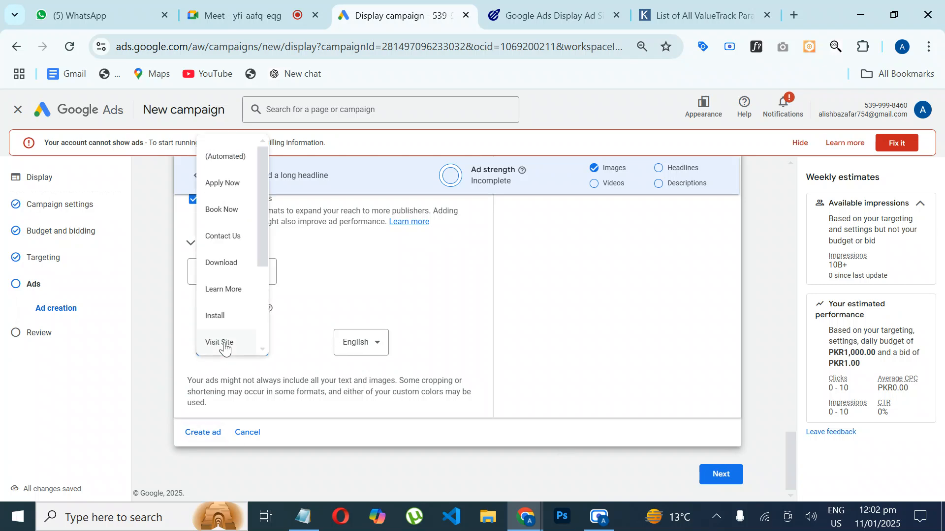
pyautogui.click(229, 196)
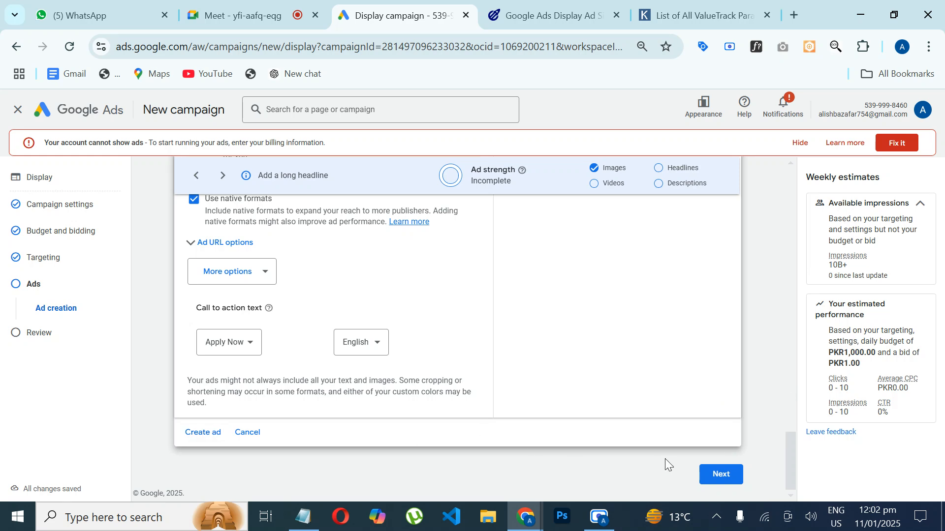
# Step: Add the suggested descriptions about the English language course, "Get trained in latest softwares with Aptech" and "Receive The Best Training From Industry Professionals"
pyautogui.moveTo(788, 456); pyautogui.dragTo(795, 361)
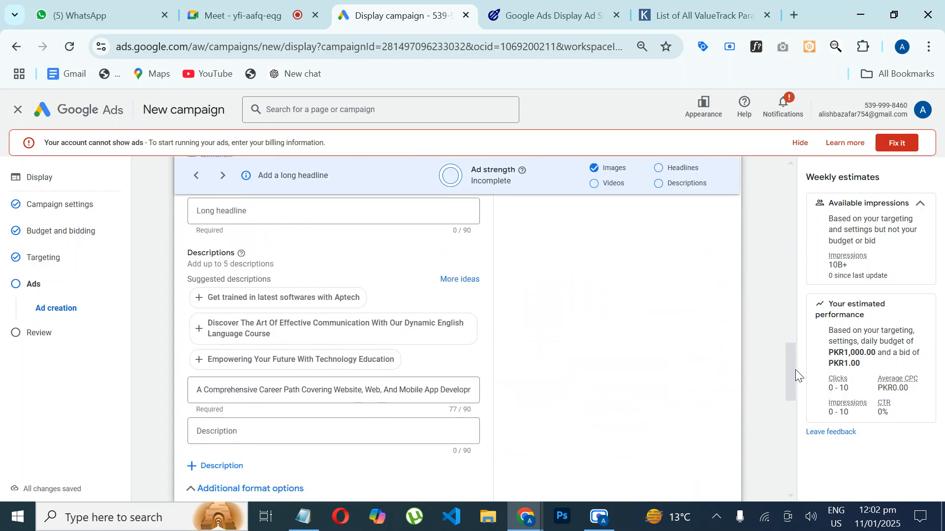
pyautogui.click(269, 329)
pyautogui.click(276, 297)
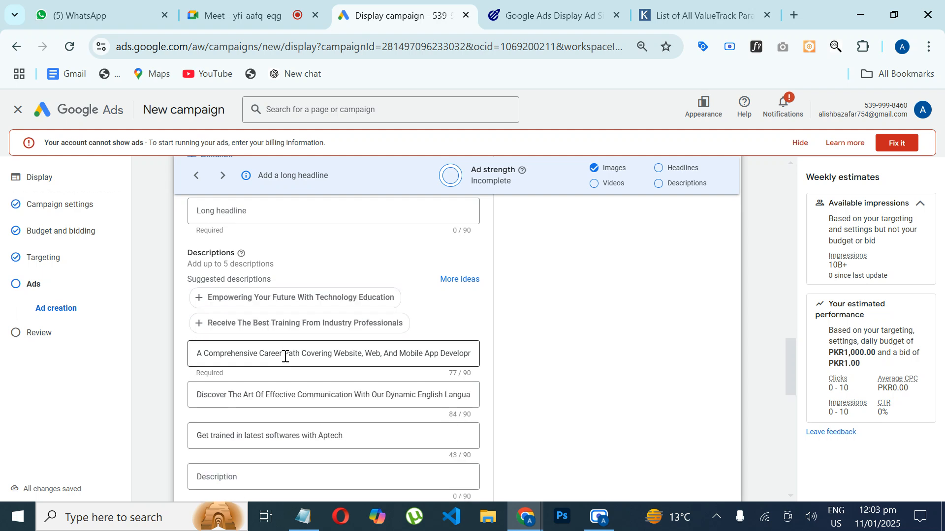
pyautogui.click(297, 322)
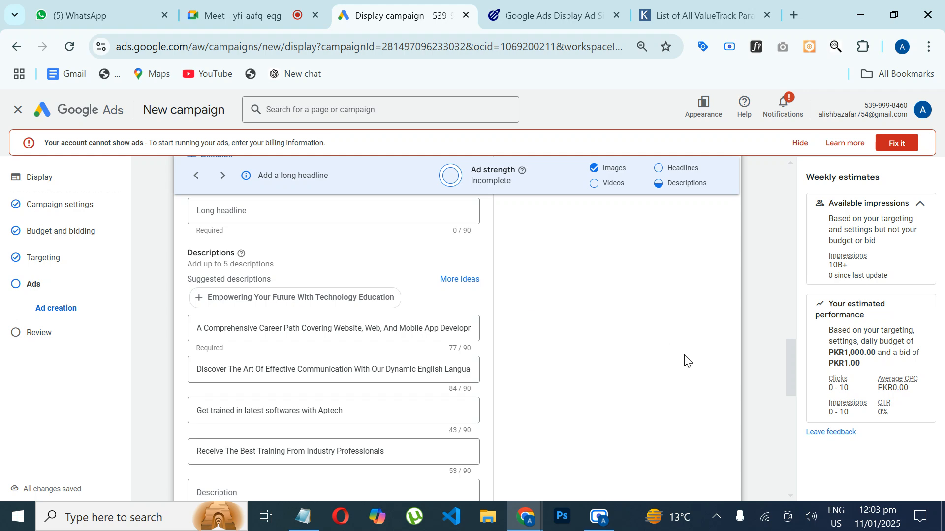
# Step: Add the suggested headlines "Aptech Education", "Call Now to Know More", "Best Computer Training" and "Computer Education Institute"
pyautogui.moveTo(787, 362); pyautogui.dragTo(795, 307)
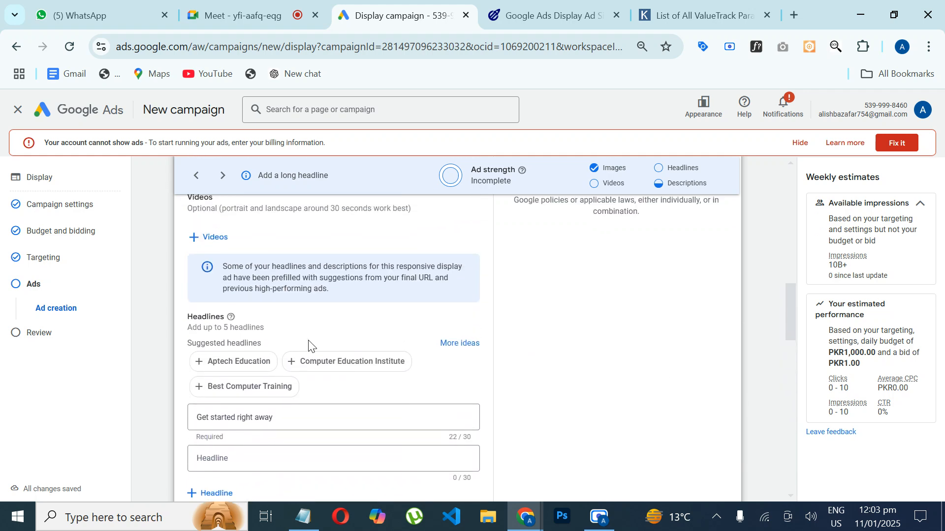
pyautogui.click(237, 364)
pyautogui.click(225, 389)
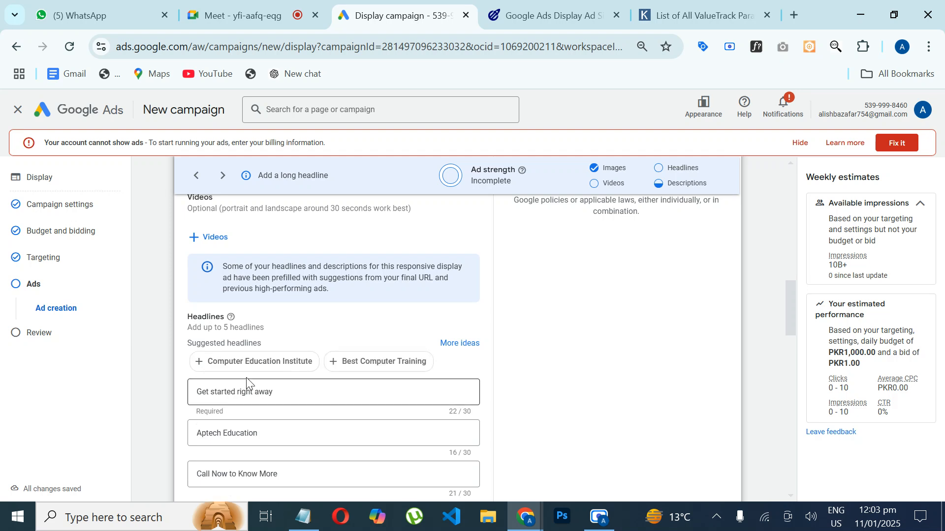
pyautogui.click(317, 360)
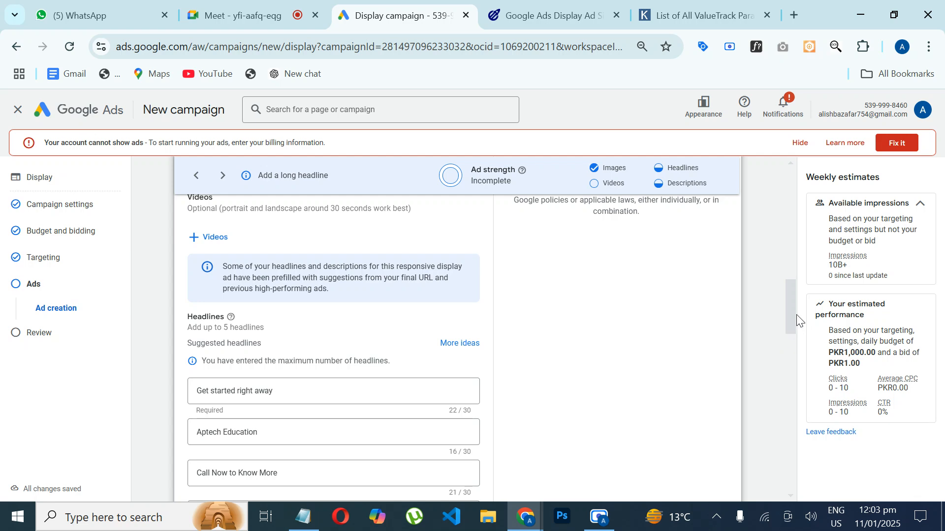
# Step: Enter "Aptech is one the best leading institue in IT across the globe" as the ad's long headline
pyautogui.moveTo(796, 315); pyautogui.dragTo(789, 374)
pyautogui.click(760, 300)
pyautogui.click(246, 308)
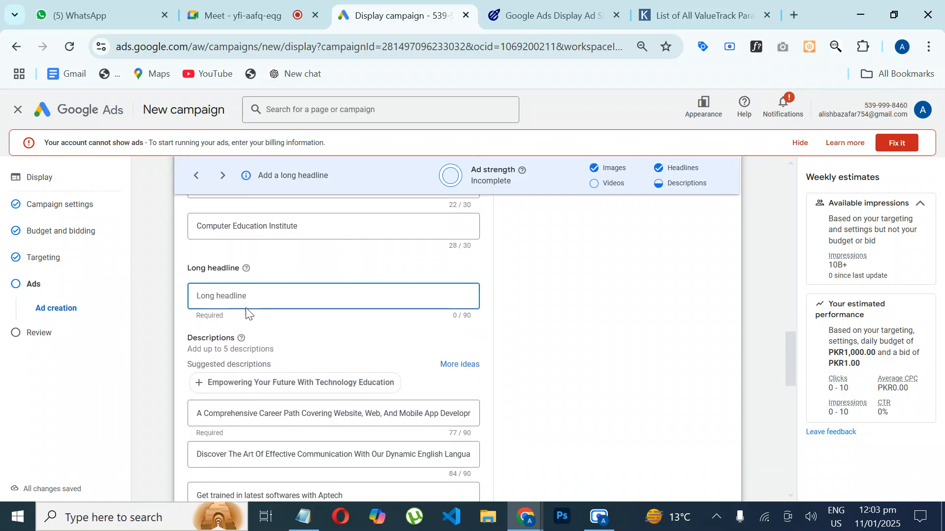
pyautogui.write('Aptech is one the best leading insti')
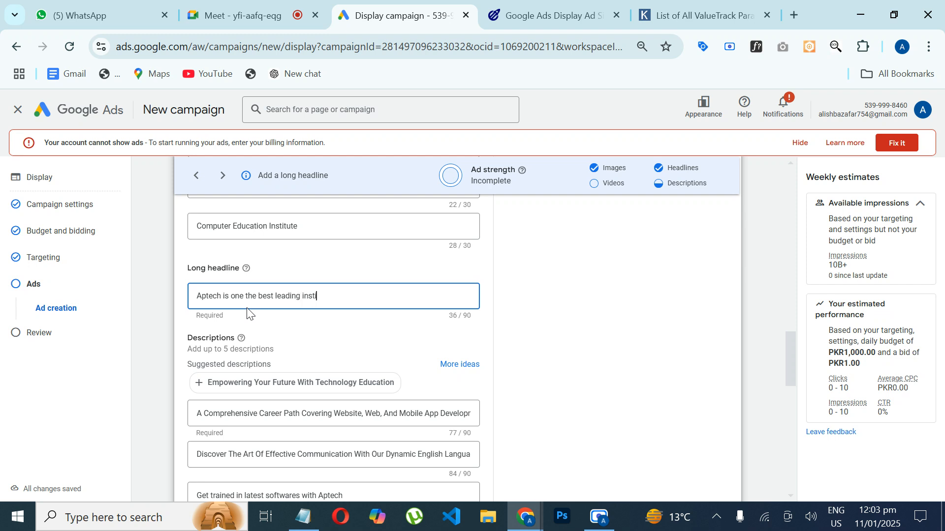
pyautogui.write('tue in IT a')
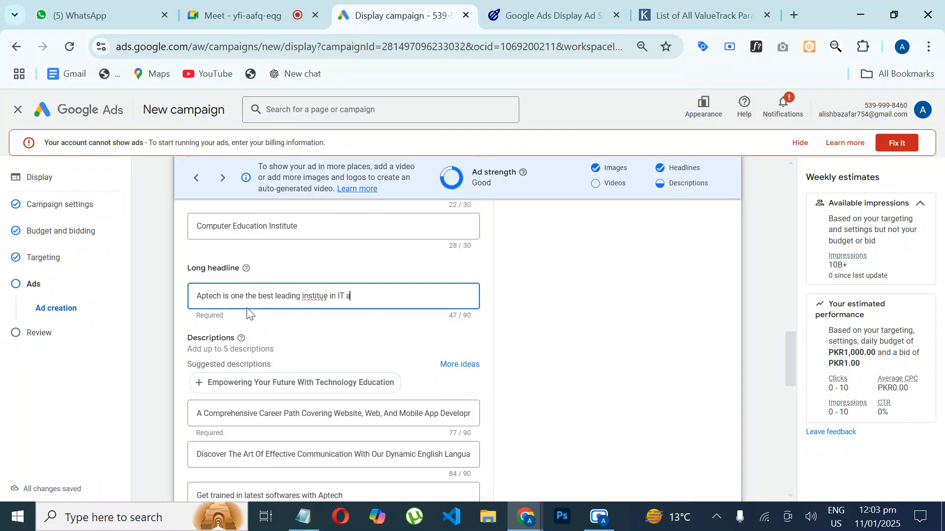
pyautogui.write('cross the globe')
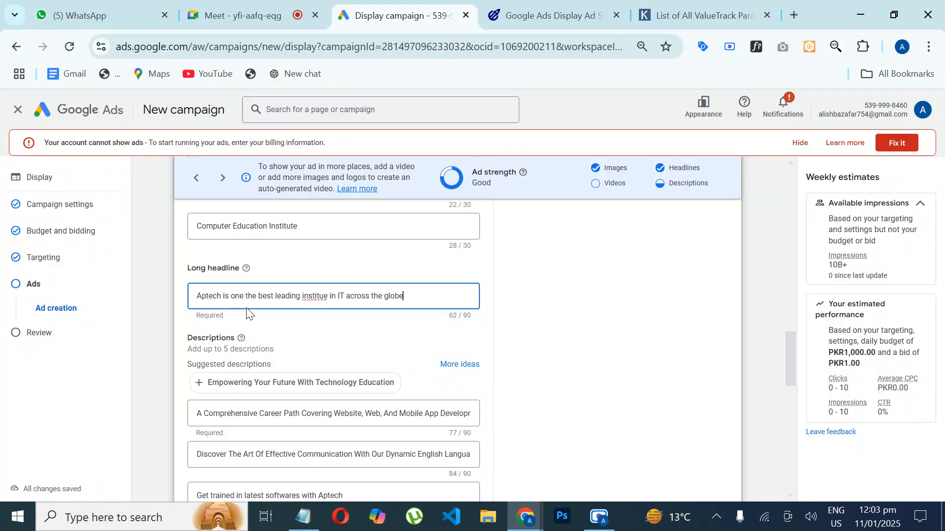
# Step: Add the YouTube video on positioning and margins from the asset library to the ad and save the selection
pyautogui.moveTo(788, 350); pyautogui.dragTo(773, 238)
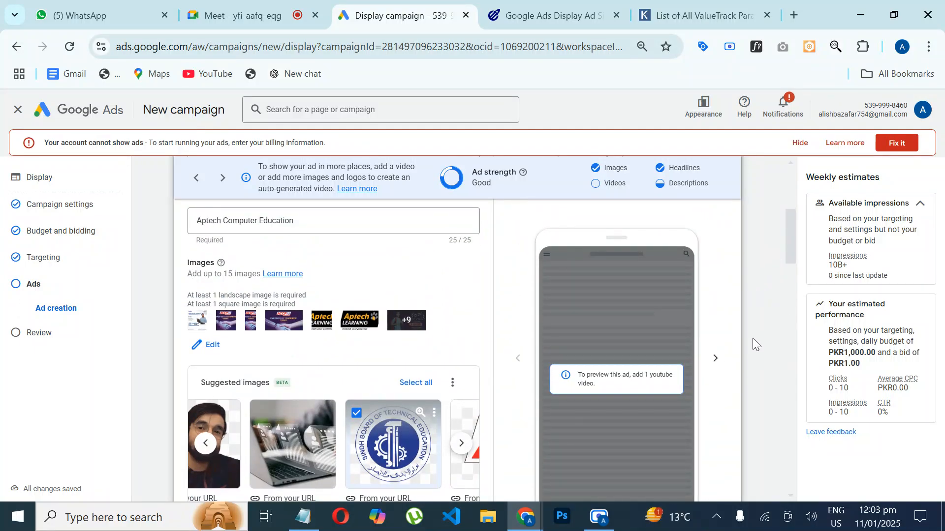
pyautogui.moveTo(792, 241); pyautogui.dragTo(812, 306)
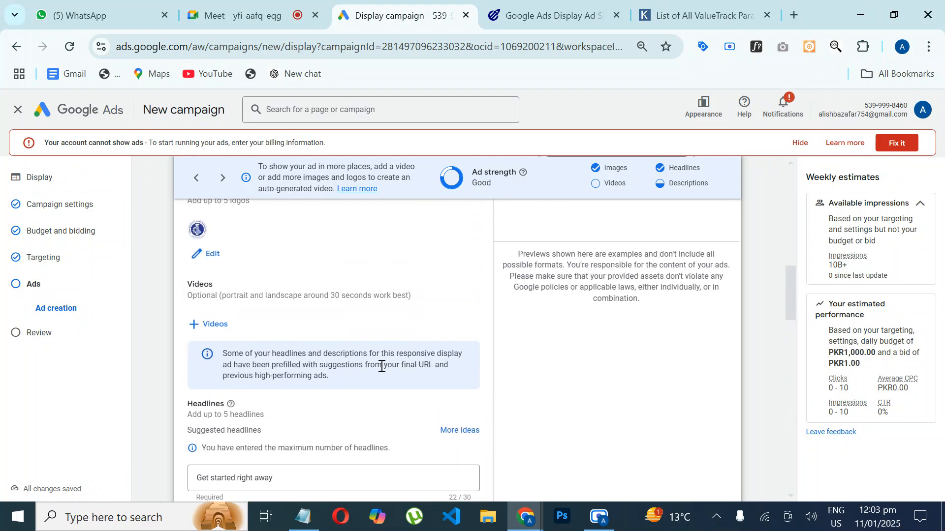
pyautogui.click(209, 325)
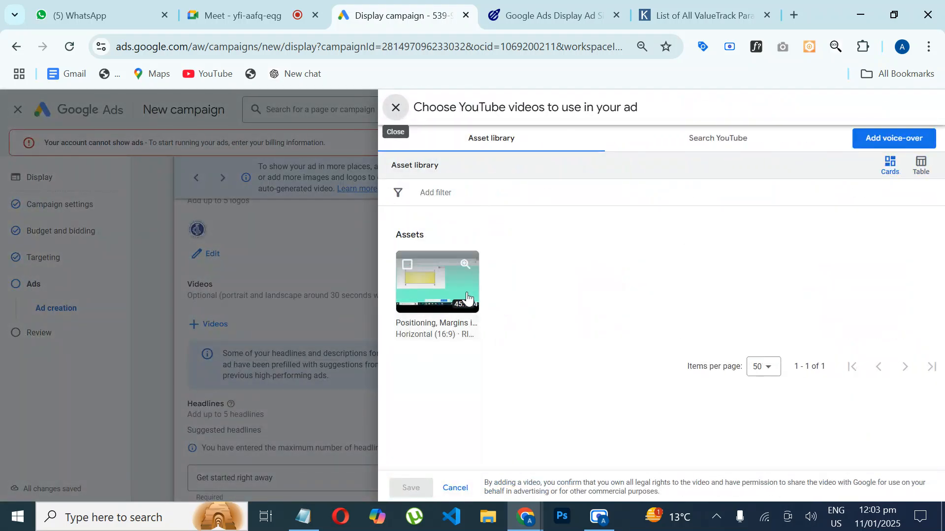
pyautogui.click(438, 291)
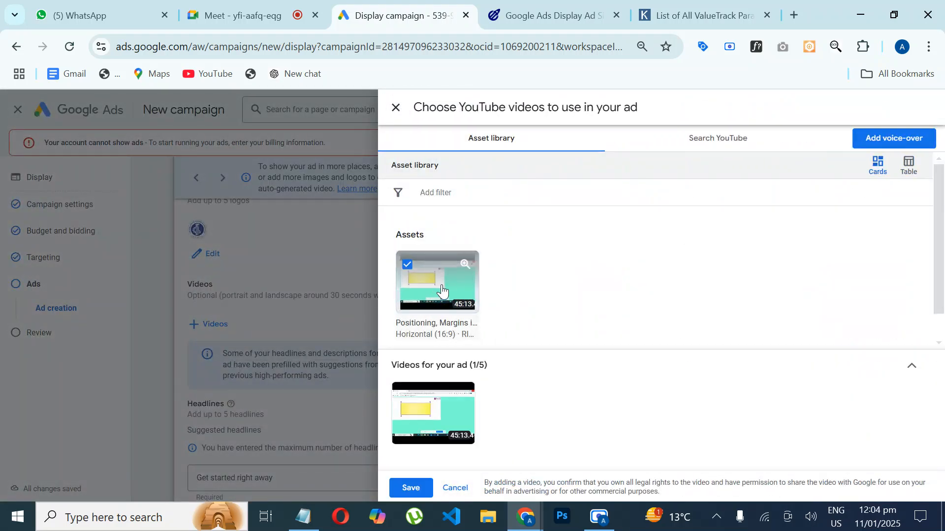
pyautogui.click(408, 488)
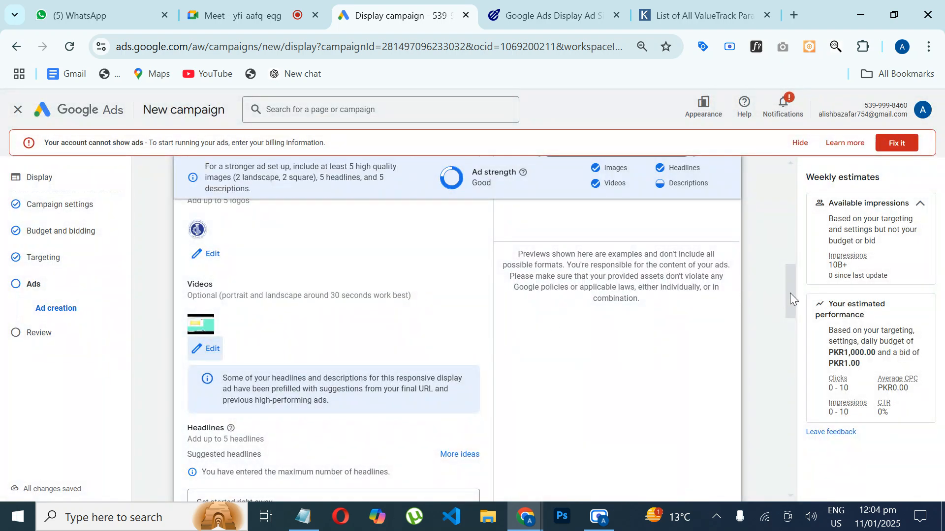
# Step: Test the previewed ad's link through to the aptech-education.com.pk website, and close that page
pyautogui.moveTo(790, 293); pyautogui.dragTo(794, 255)
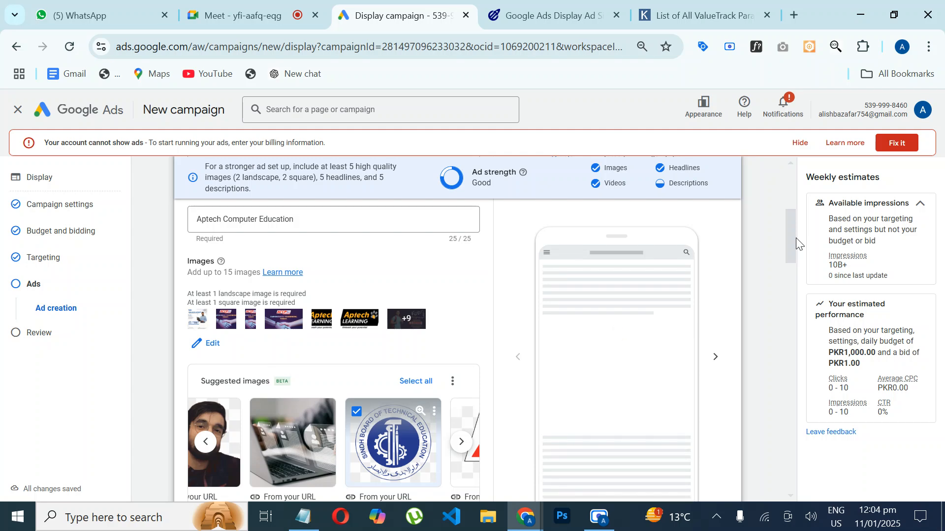
pyautogui.moveTo(796, 237); pyautogui.dragTo(797, 253)
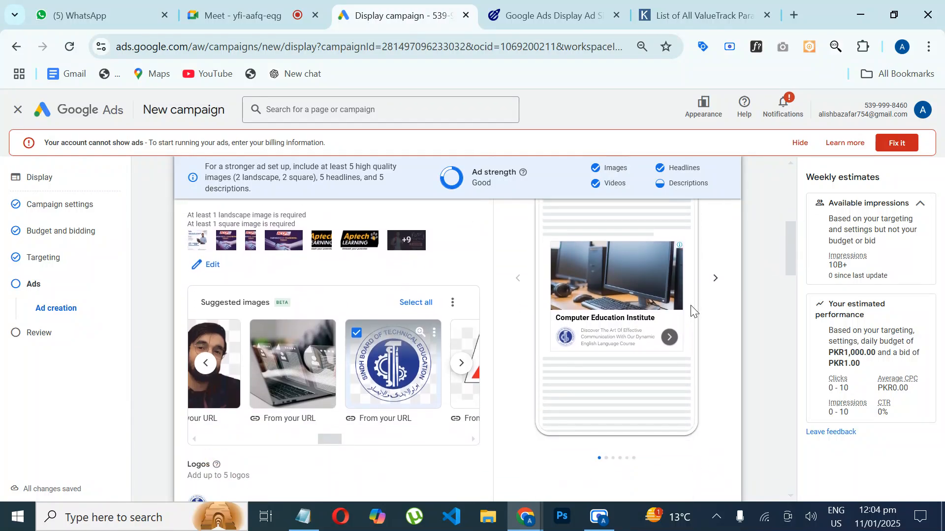
pyautogui.click(677, 343)
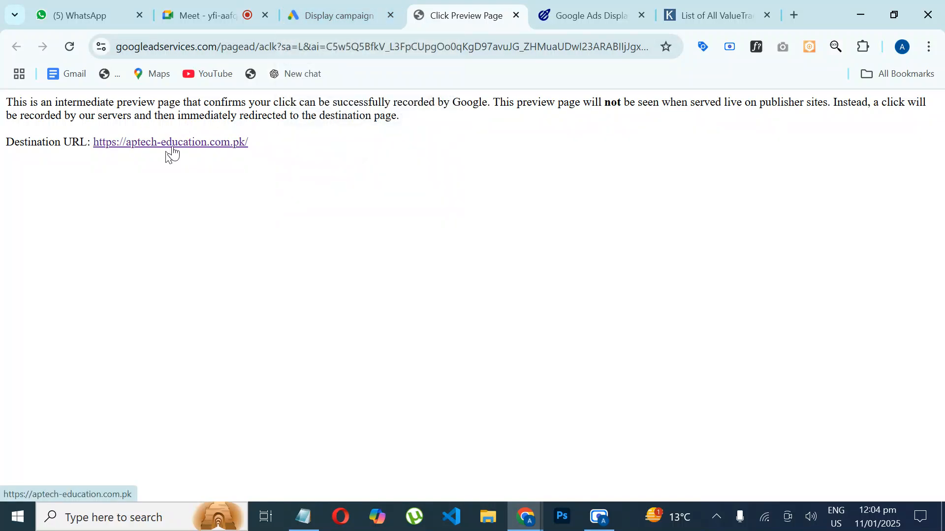
pyautogui.click(201, 151)
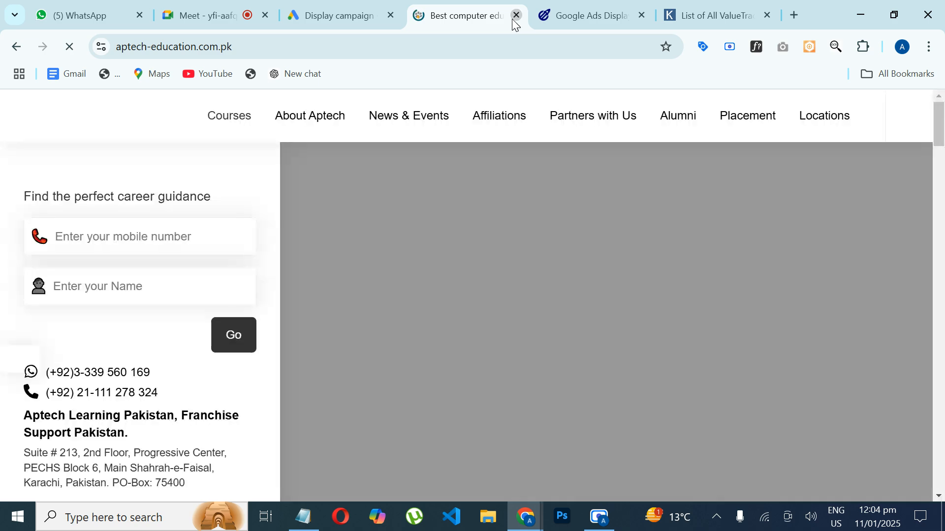
pyautogui.click(516, 17)
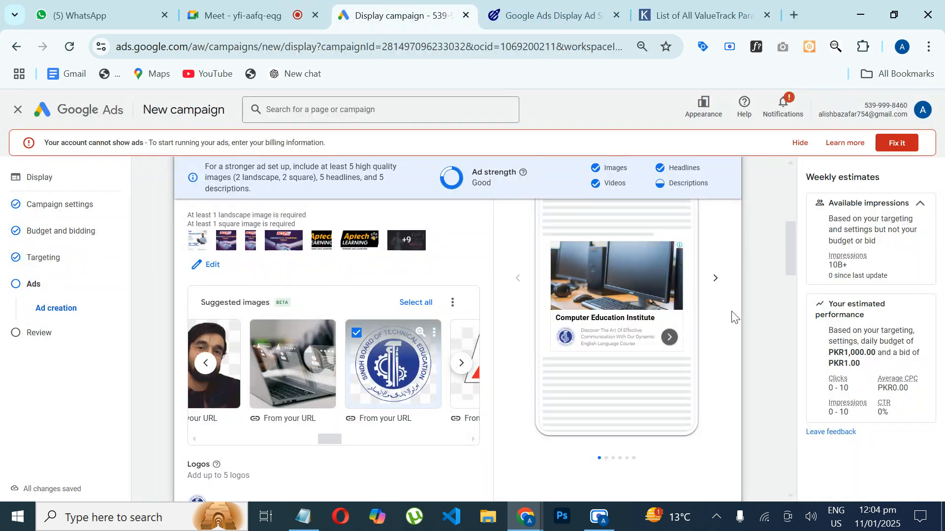
# Step: Examine the ad previews one after another across the website, app, Gmail and YouTube formats
pyautogui.moveTo(795, 258)
pyautogui.mouseDown()
pyautogui.moveTo(792, 224)
pyautogui.moveTo(793, 256)
pyautogui.mouseUp()
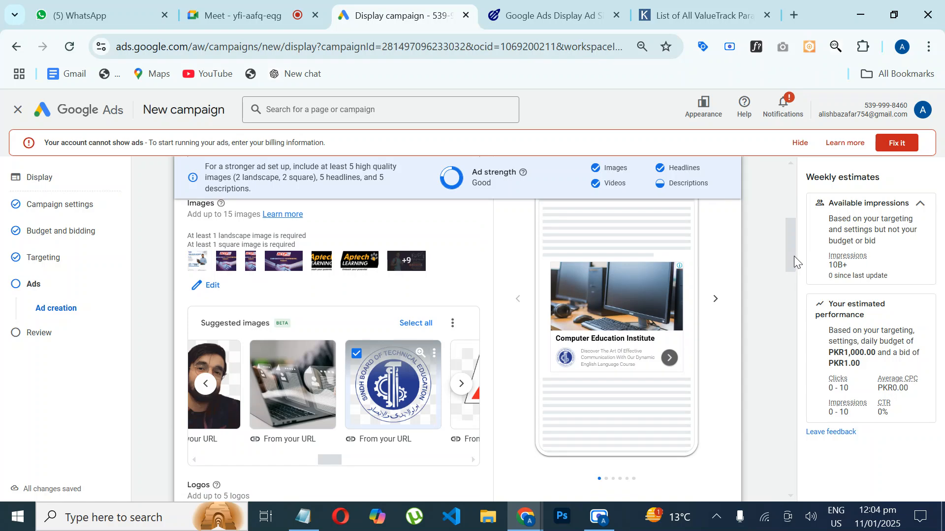
pyautogui.click(716, 301)
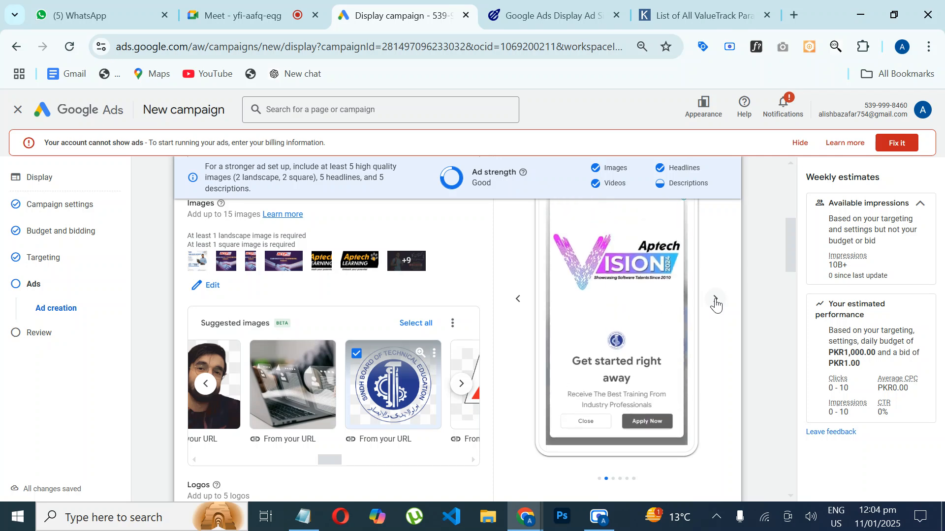
pyautogui.click(715, 300)
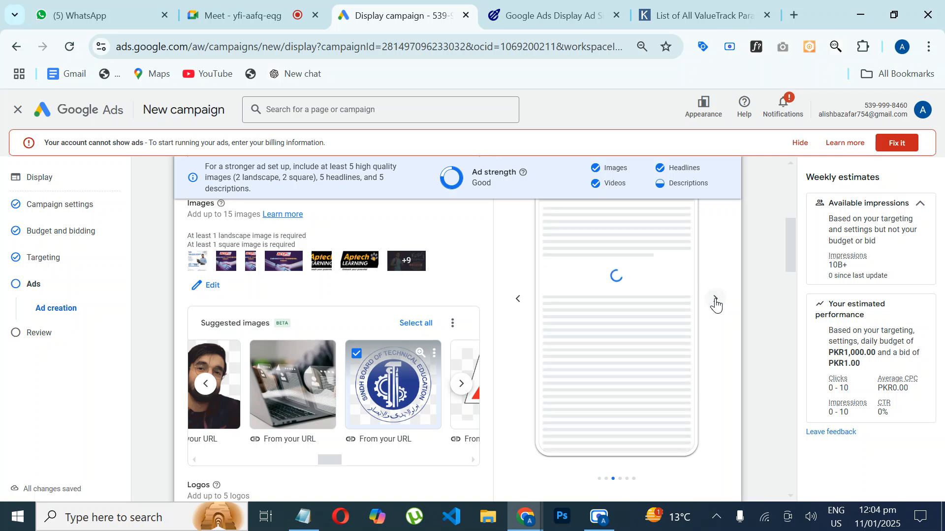
pyautogui.click(715, 300)
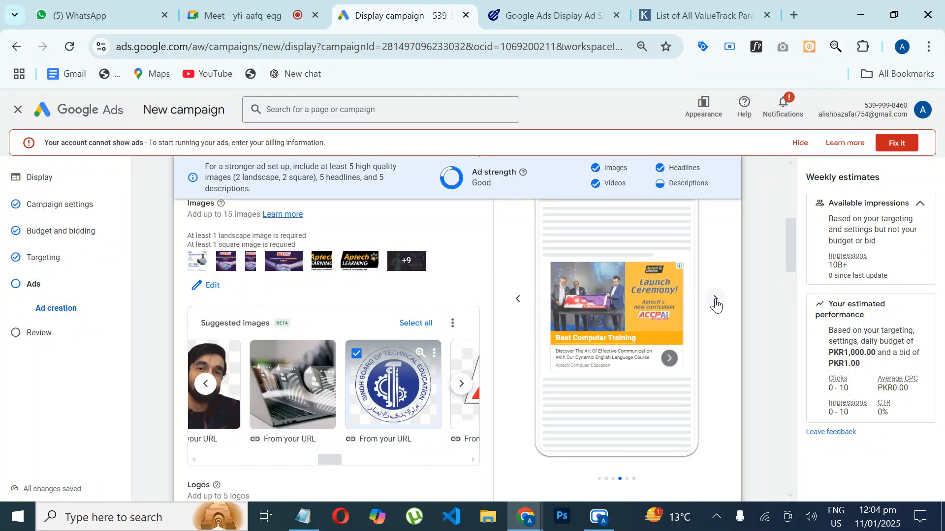
pyautogui.click(715, 300)
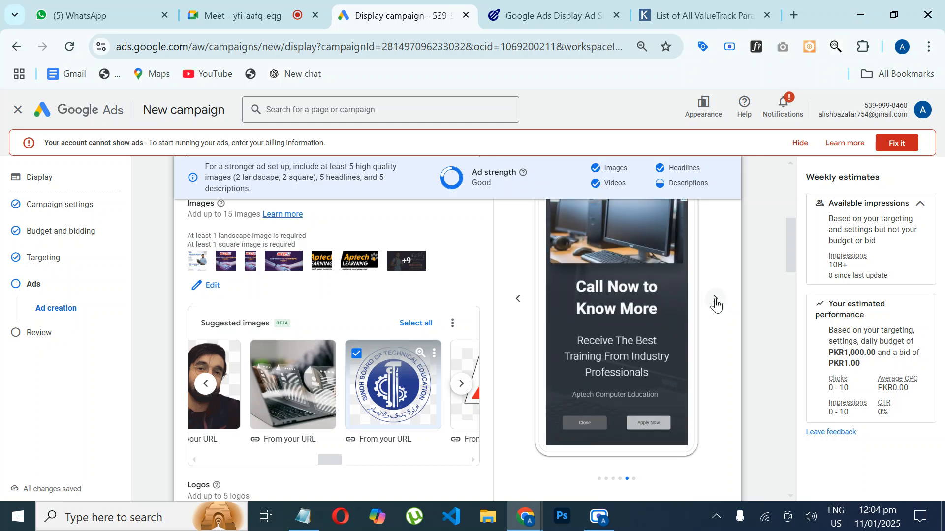
pyautogui.click(715, 301)
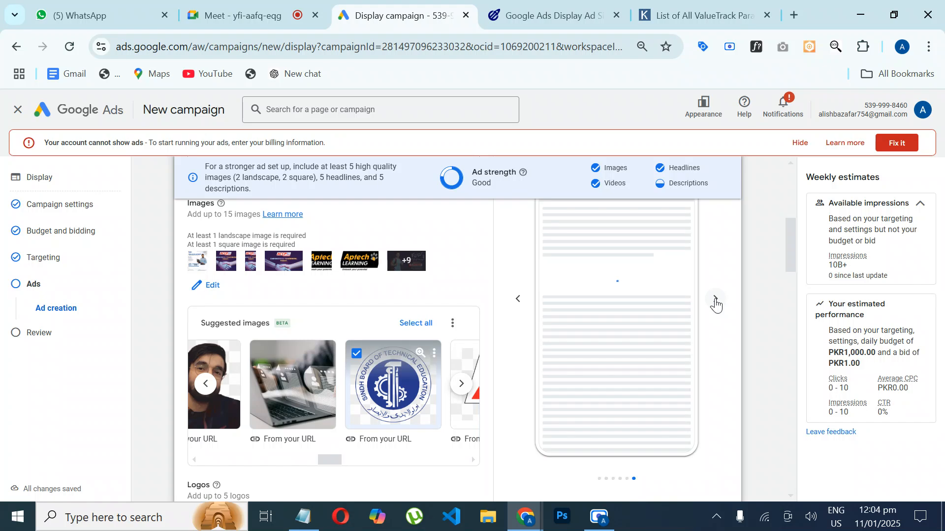
pyautogui.click(715, 301)
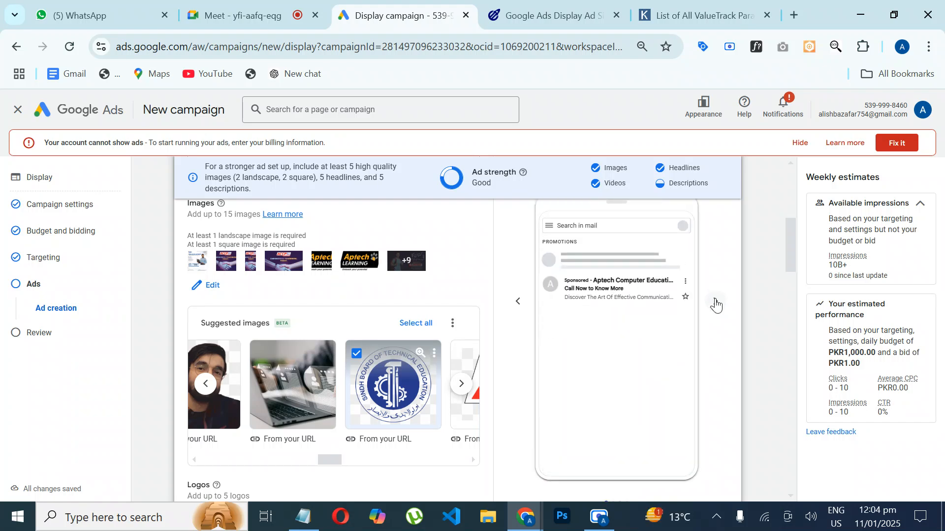
pyautogui.click(714, 301)
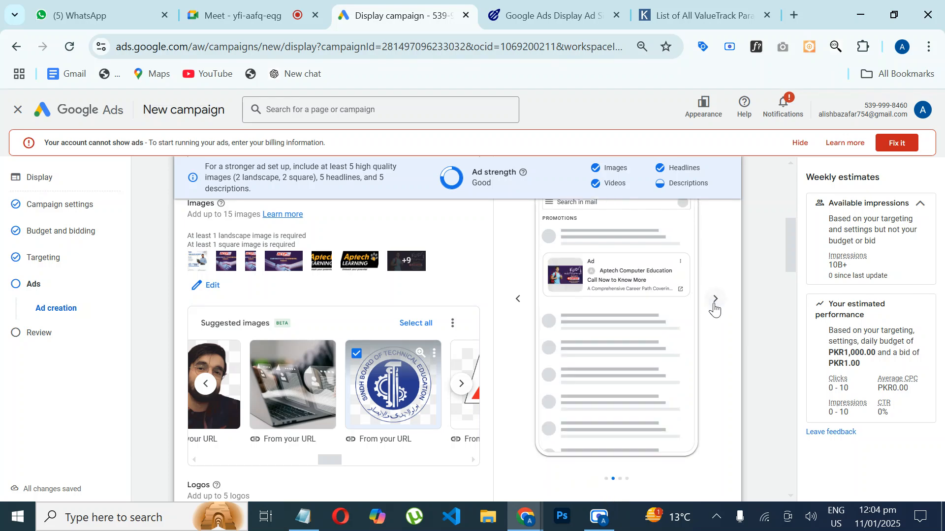
pyautogui.click(714, 304)
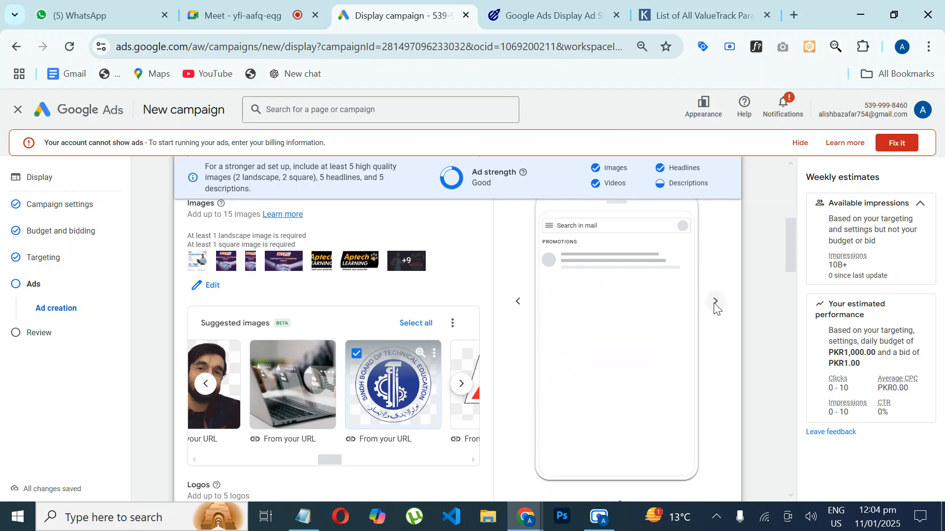
pyautogui.click(714, 304)
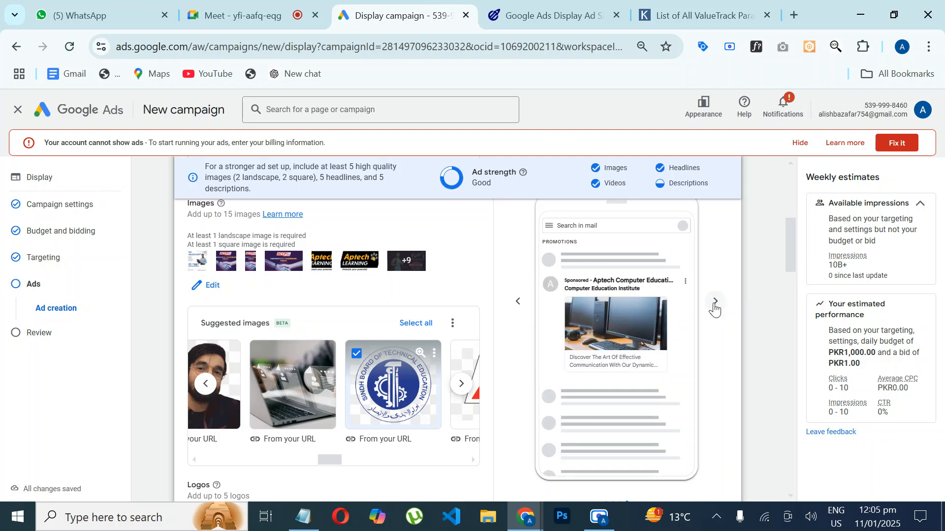
pyautogui.click(714, 304)
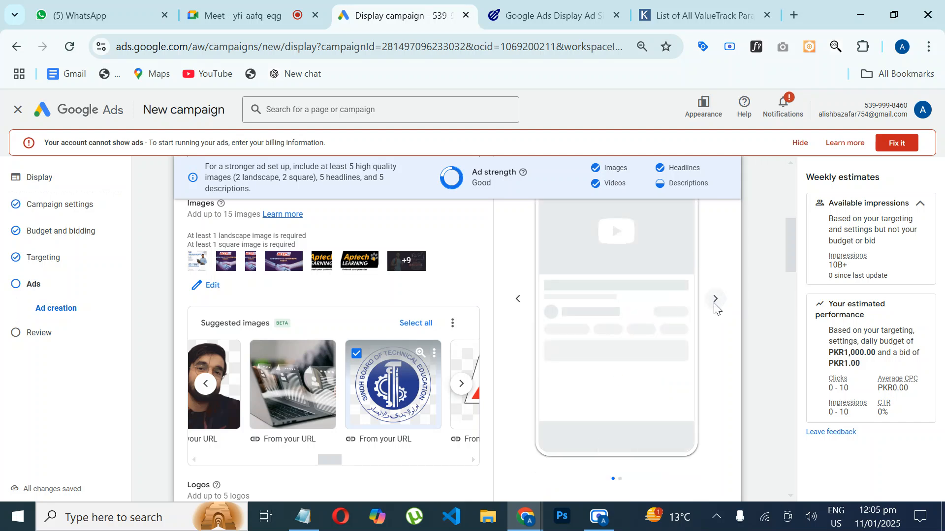
pyautogui.click(715, 306)
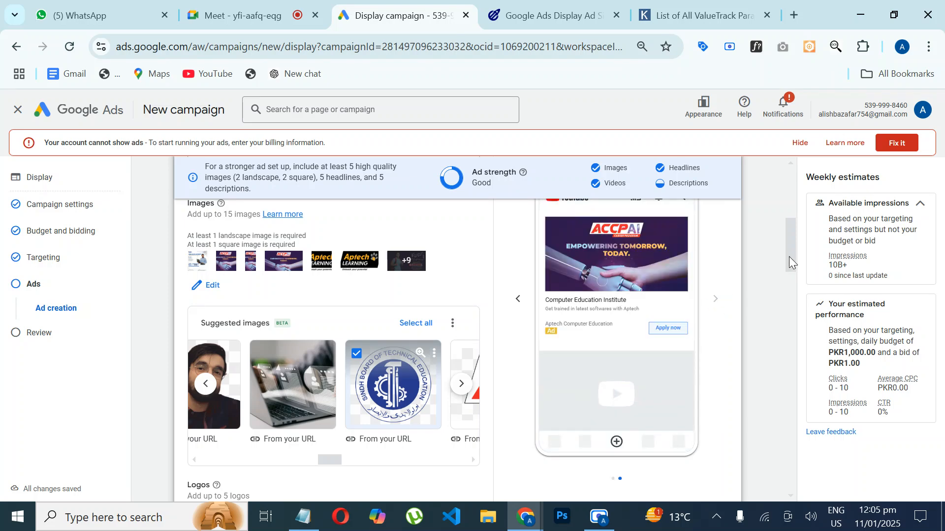
# Step: Switch to Google Meet, dismiss the call time-limit notice, and return to the Google Ads campaign
pyautogui.moveTo(789, 256); pyautogui.dragTo(793, 486)
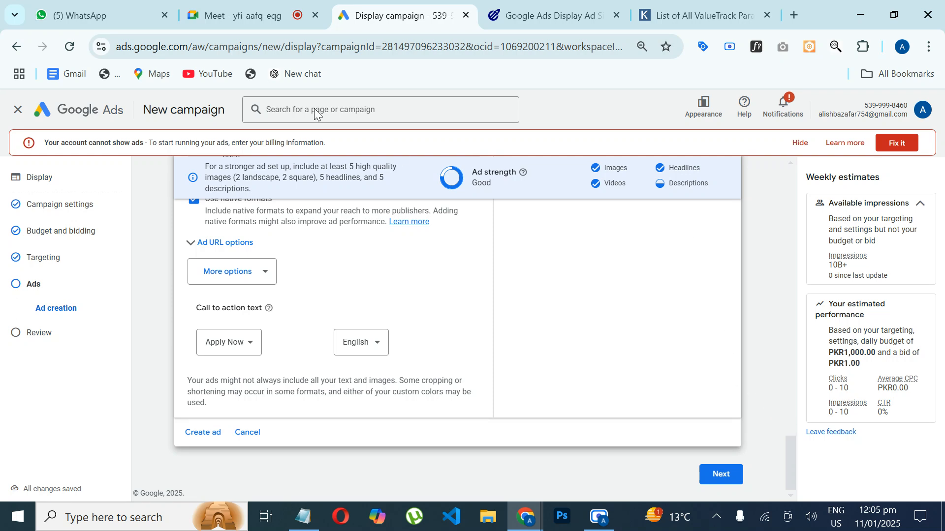
pyautogui.click(263, 18)
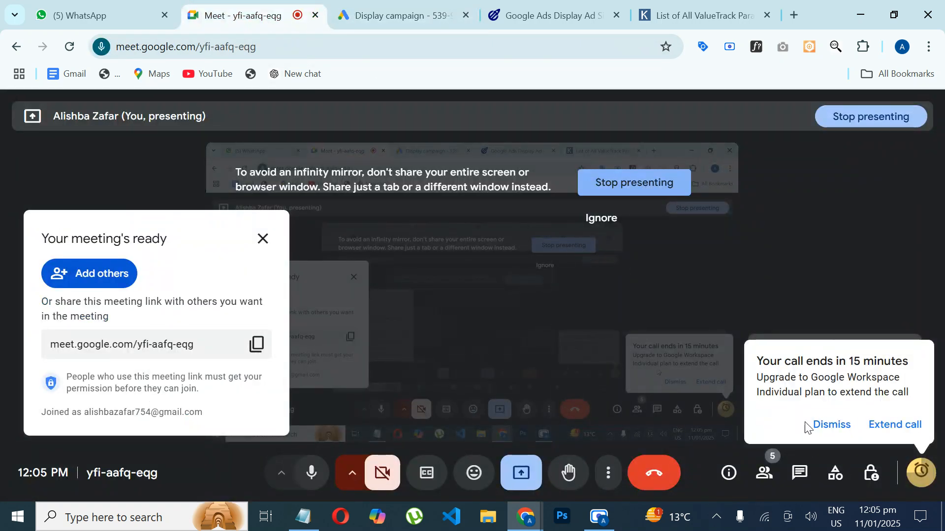
pyautogui.click(833, 426)
pyautogui.click(383, 17)
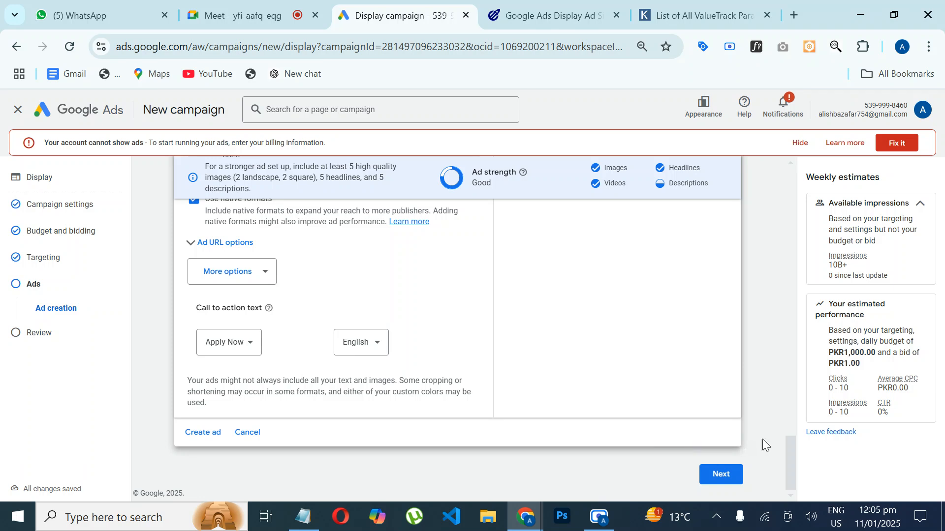
# Step: Finish the ad creation stage, continue to the campaign review and examine the estimated performance for the daily budget and bid
pyautogui.click(722, 474)
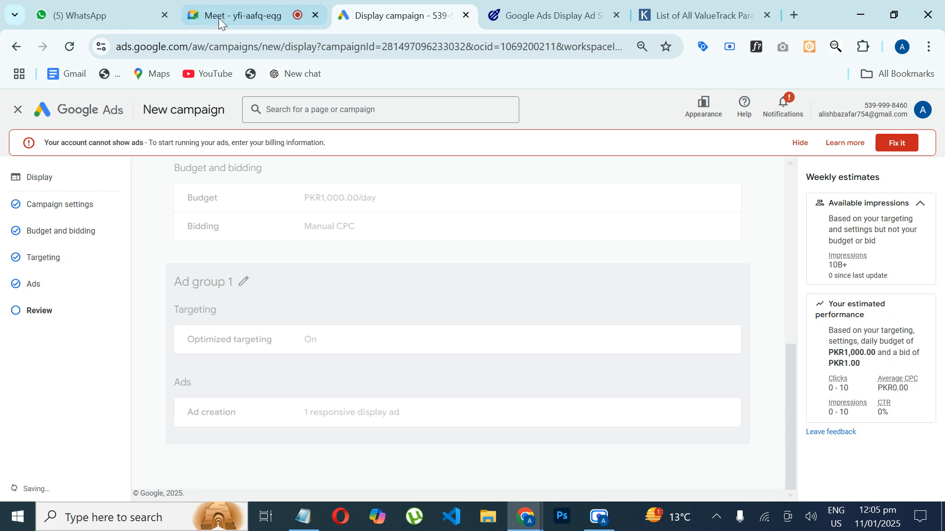
pyautogui.moveTo(214, 16)
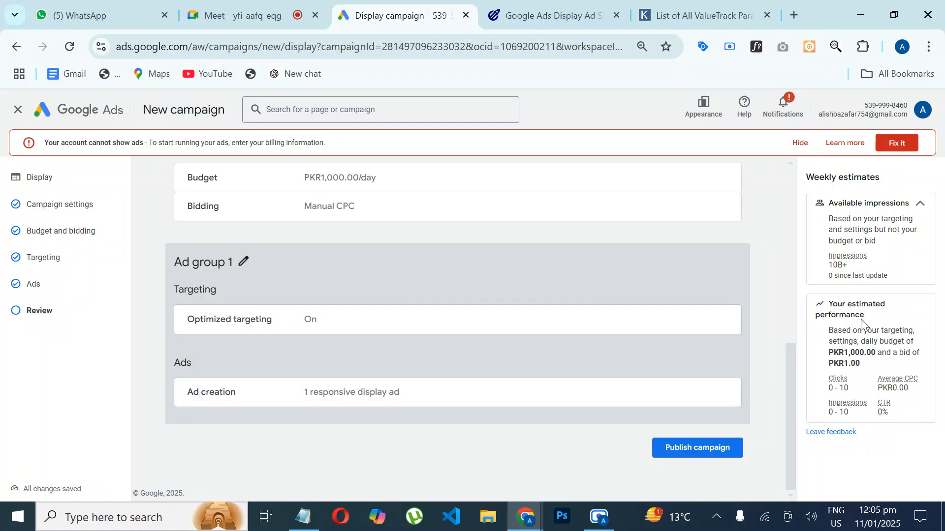
pyautogui.moveTo(828, 331); pyautogui.dragTo(847, 363)
pyautogui.click(847, 363)
pyautogui.moveTo(844, 363); pyautogui.dragTo(872, 367)
pyautogui.click(872, 367)
pyautogui.click(273, 8)
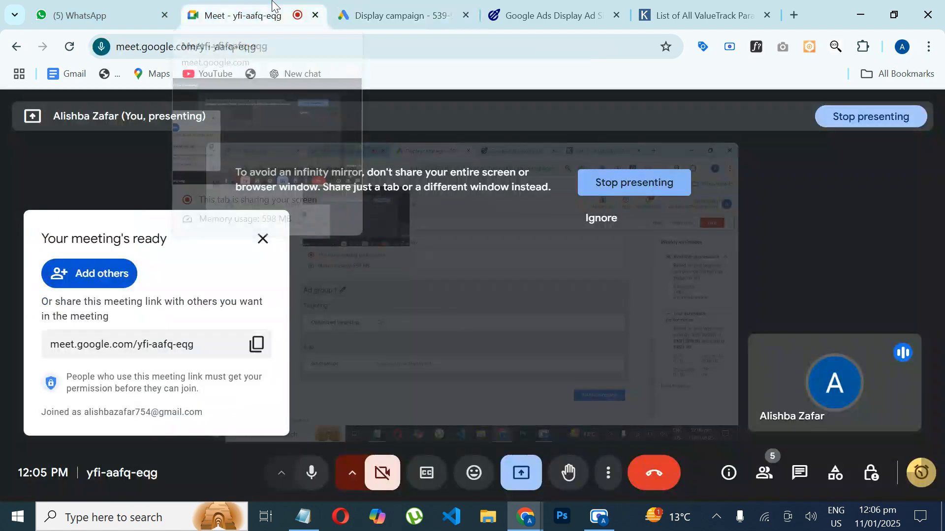
pyautogui.click(369, 13)
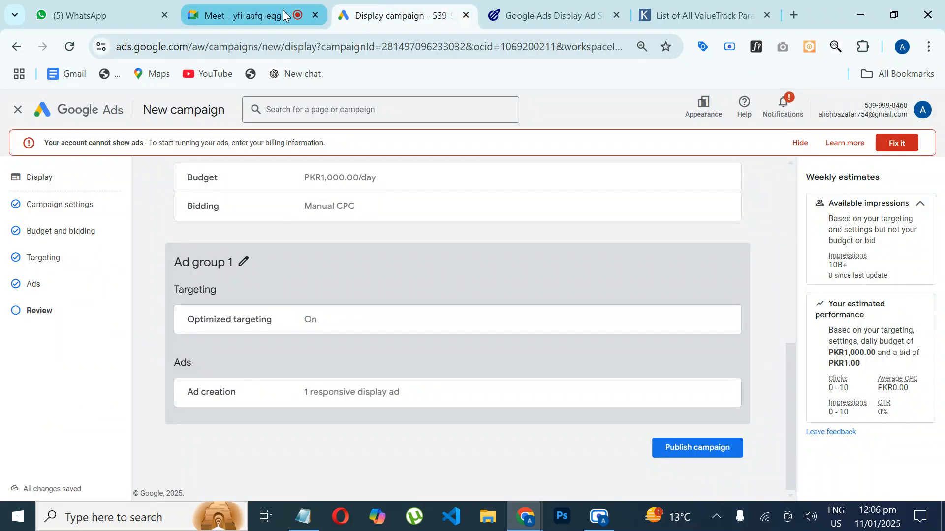
pyautogui.click(283, 15)
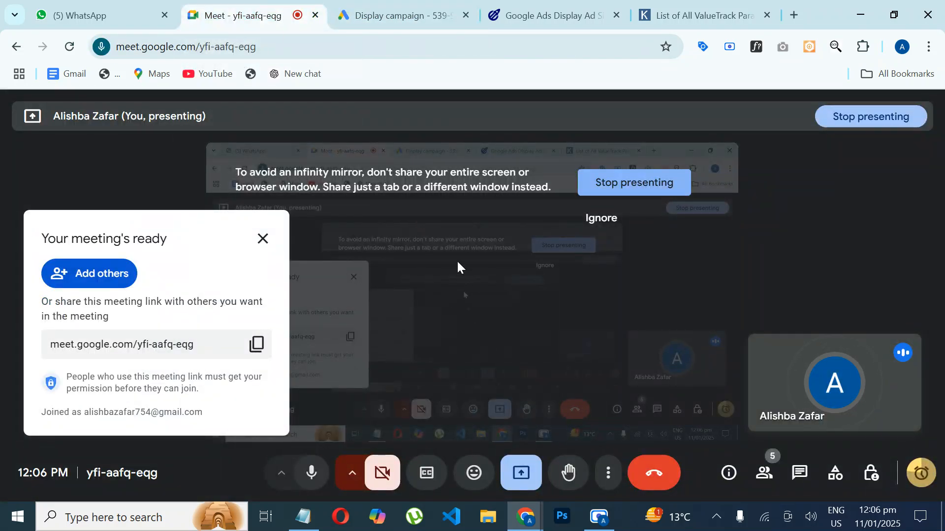
pyautogui.click(420, 14)
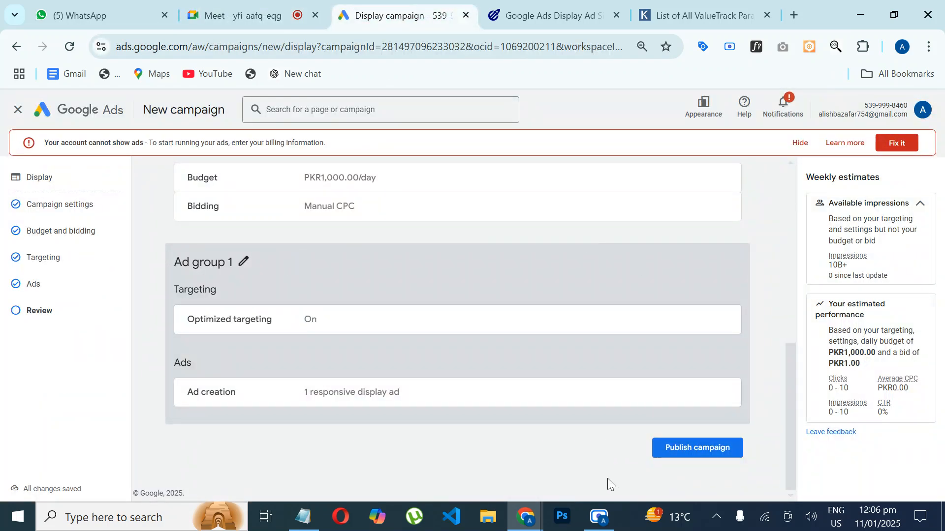
pyautogui.click(273, 25)
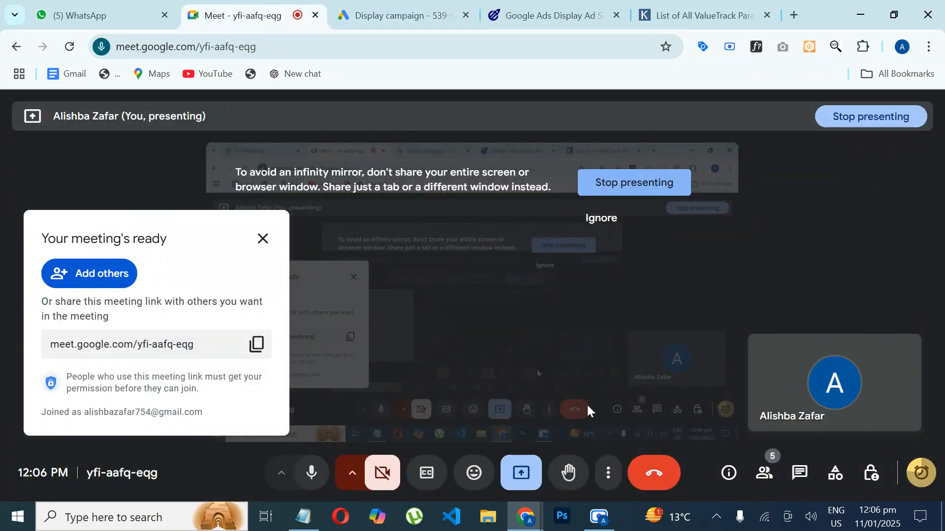
pyautogui.click(604, 525)
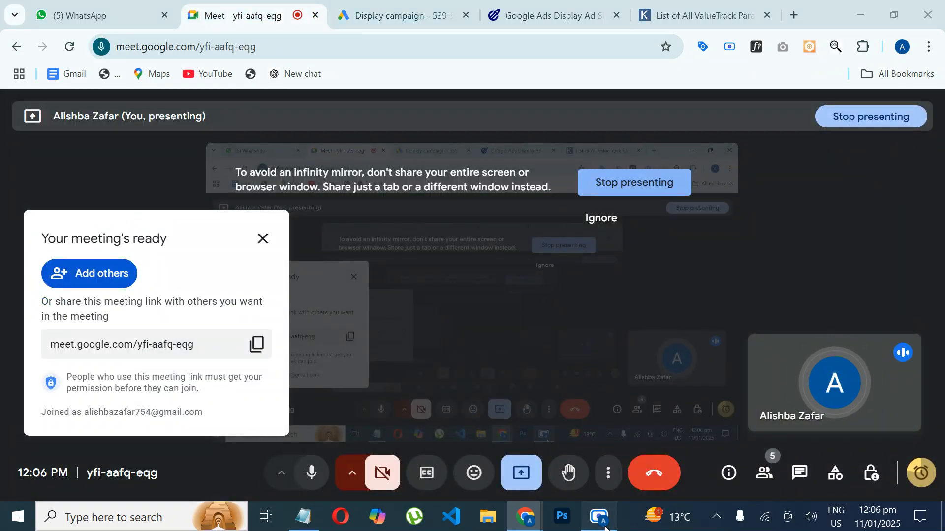